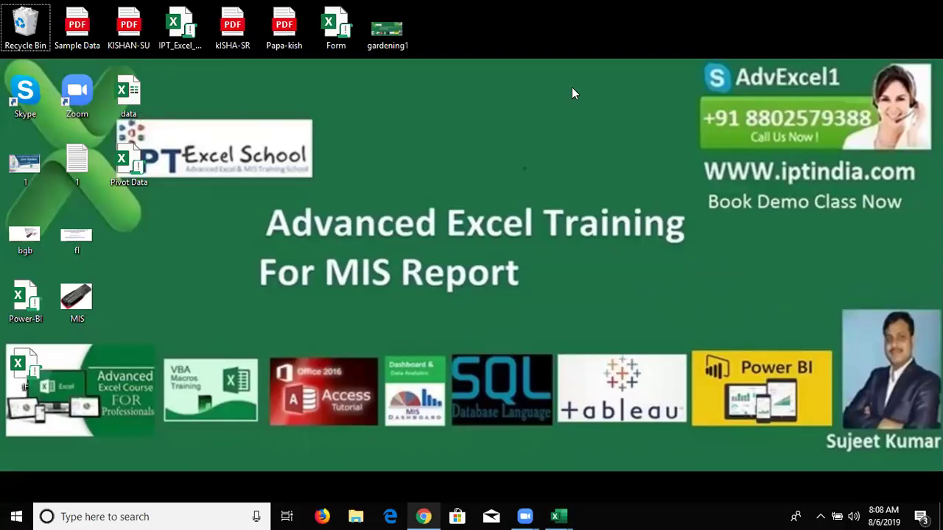
Switch to the open 'first & last name formulla' workbook from the Excel taskbar icon.
click(566, 516)
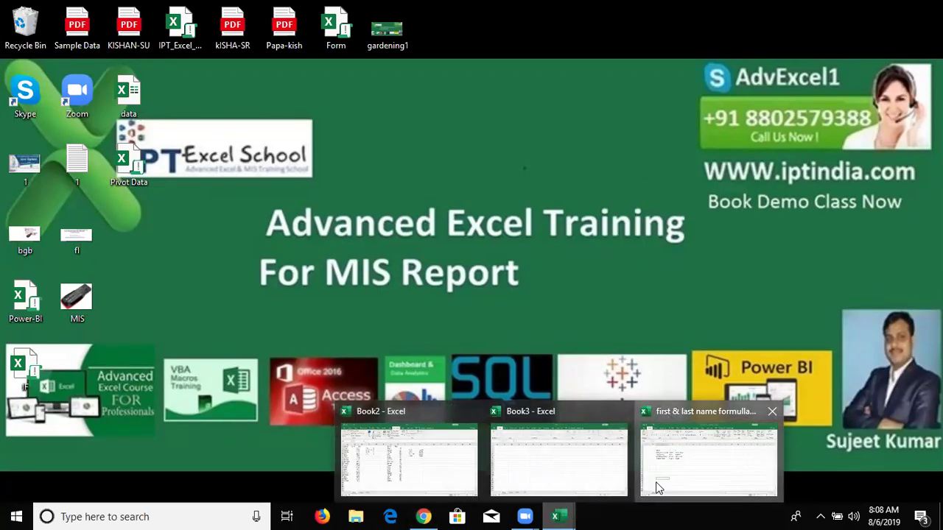
click(656, 486)
Use the Desktop picture 'bgb' as Sheet1's background image.
click(134, 199)
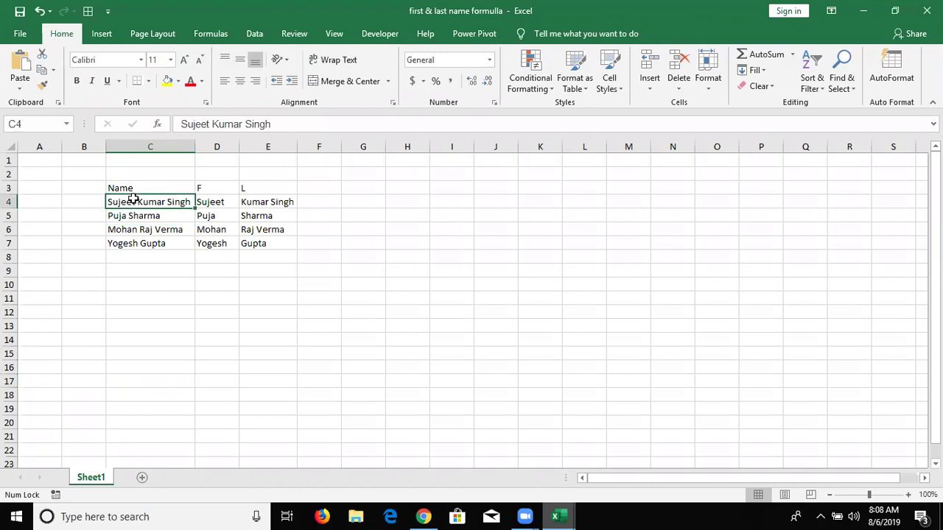
mouse_move(129, 217)
mouse_down()
mouse_move(122, 241)
mouse_move(122, 233)
mouse_up()
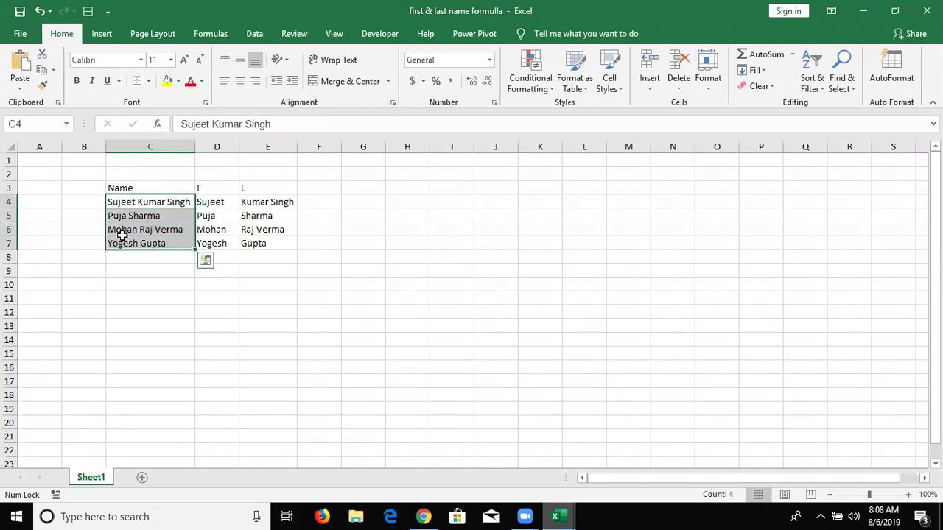
click(103, 33)
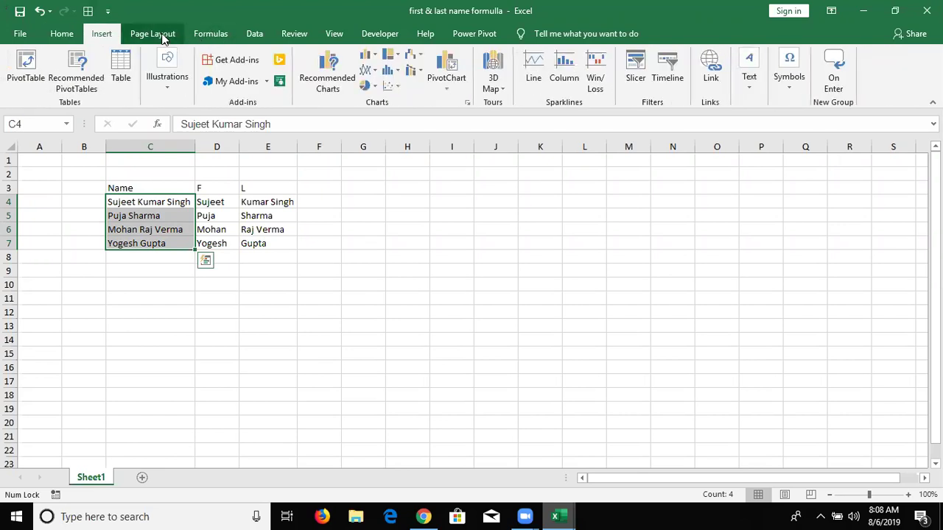
click(165, 39)
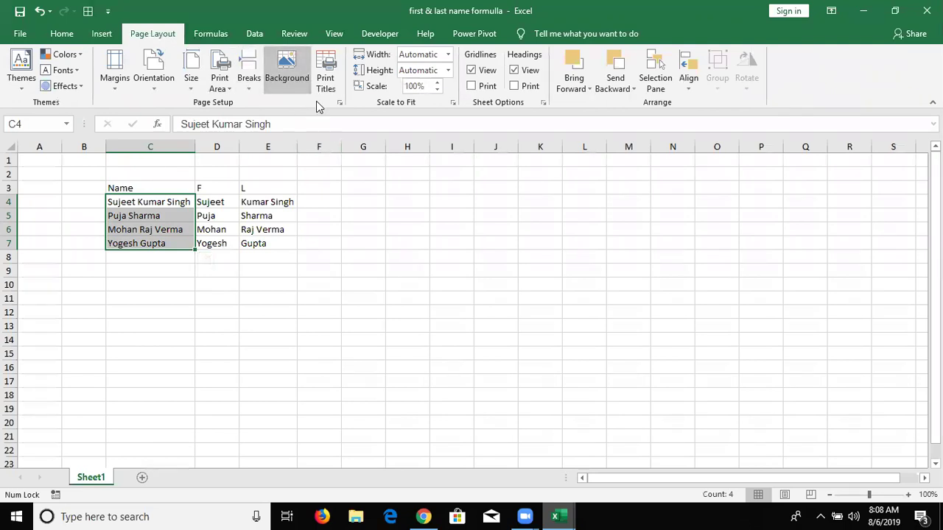
click(644, 392)
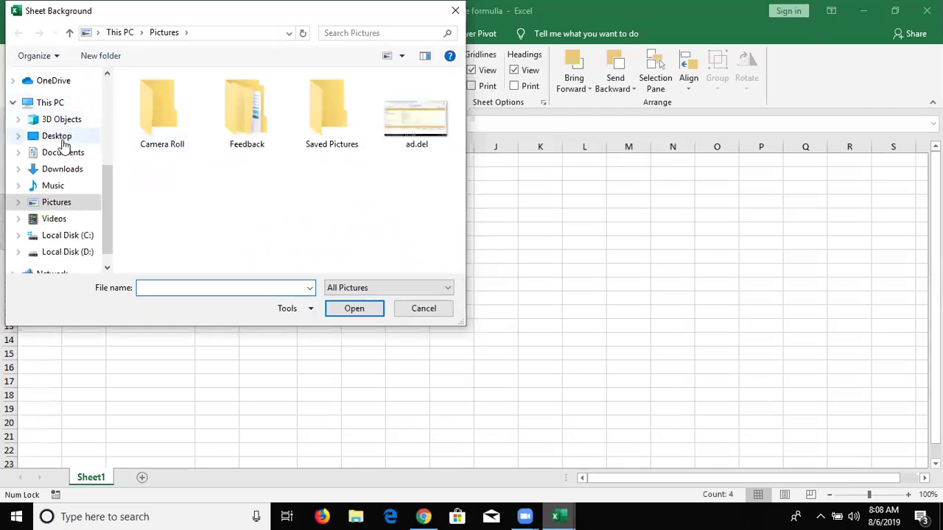
click(52, 136)
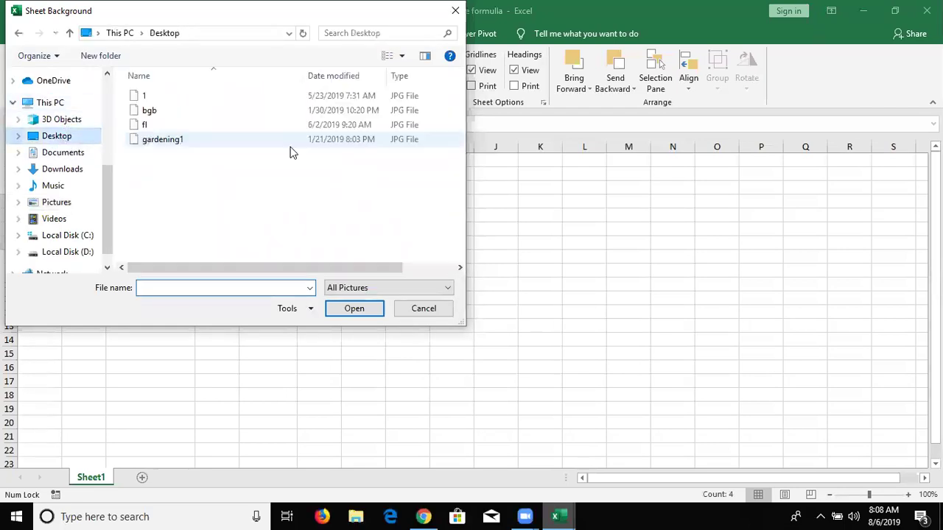
double_click(245, 123)
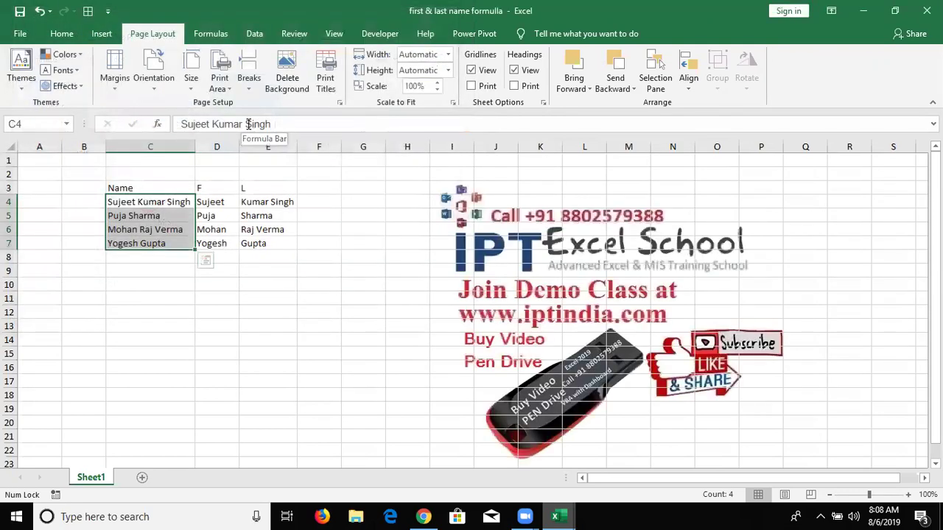
Copy the Name/F/L headings and the first name record from C3:E4 into C10:E11.
drag(217, 200, 210, 242)
drag(164, 201, 248, 186)
key(ctrl+c)
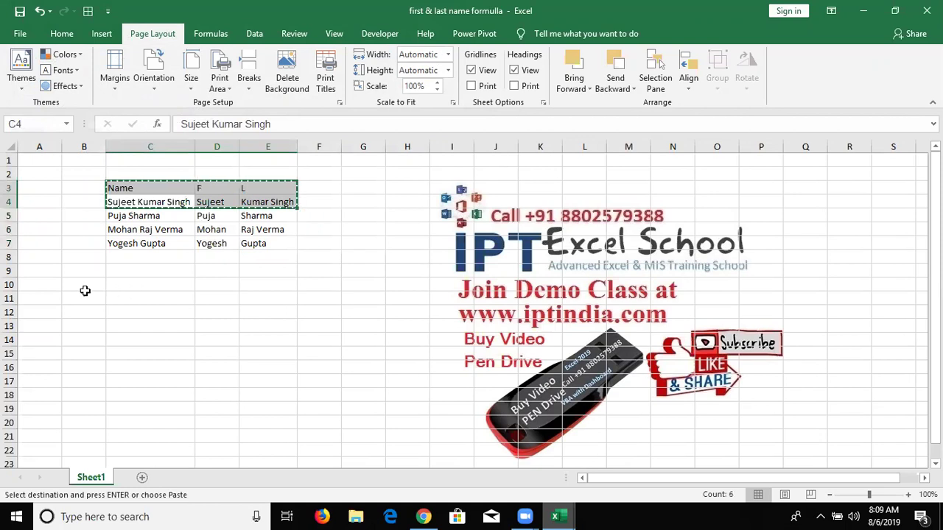
click(85, 289)
click(147, 280)
key(ctrl+v)
key(Escape)
click(207, 316)
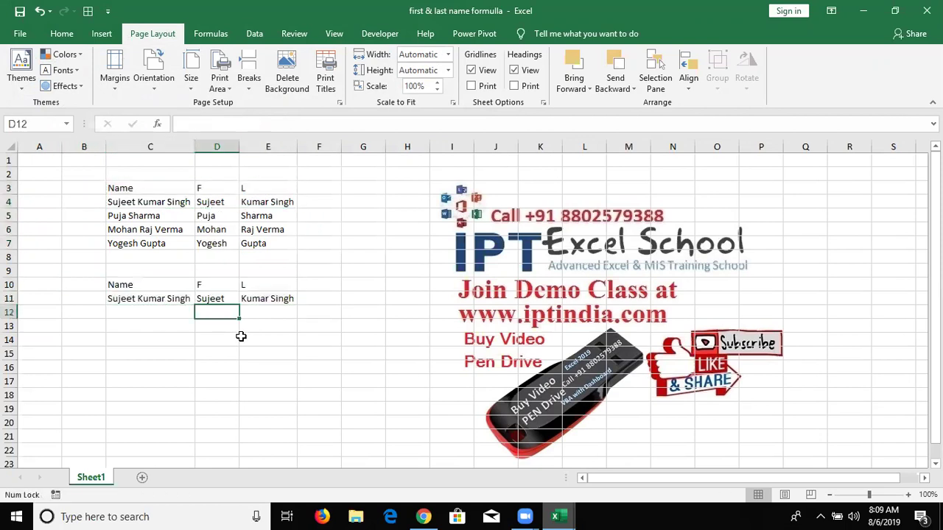
Enter =FIND(" ",C11,1) in D12 to return the first space position, 7.
text(=find)
key(Tab)
text(" ")
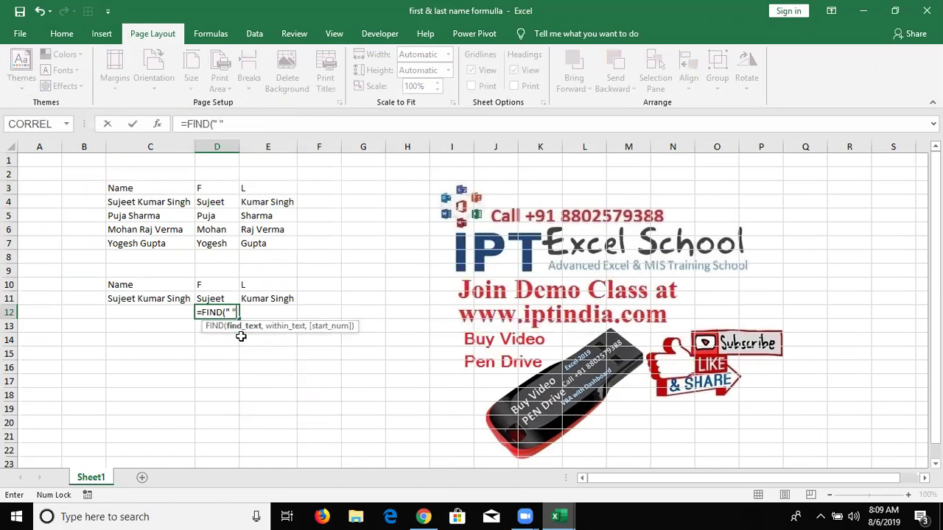
text(,)
key(Up)
key(Left)
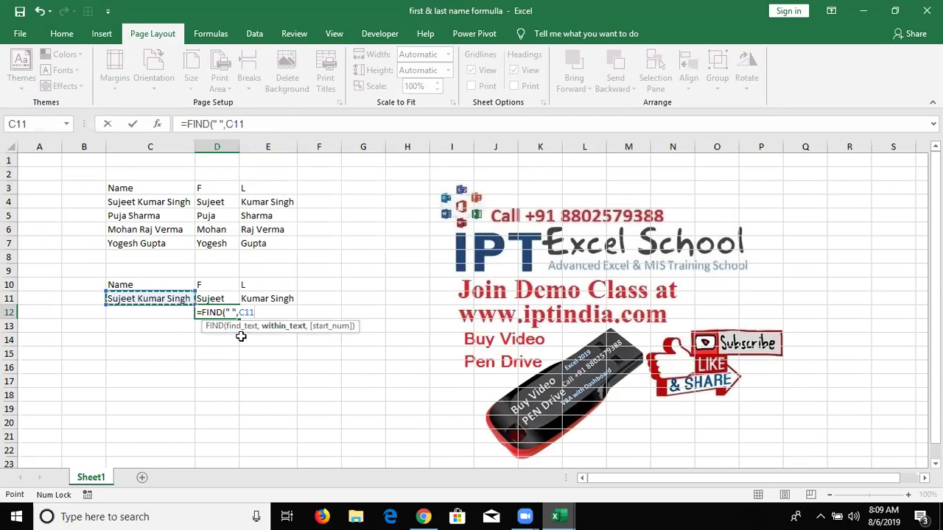
text(,1))
key(Return)
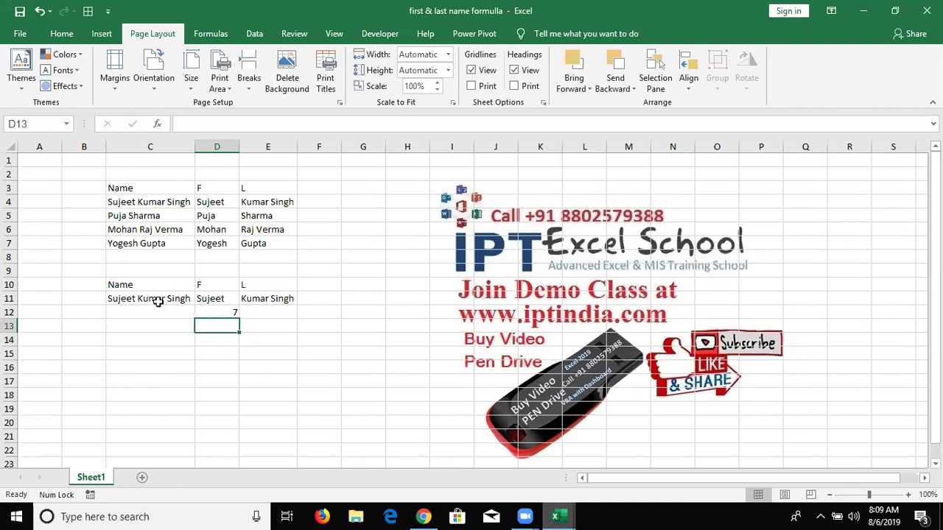
click(251, 311)
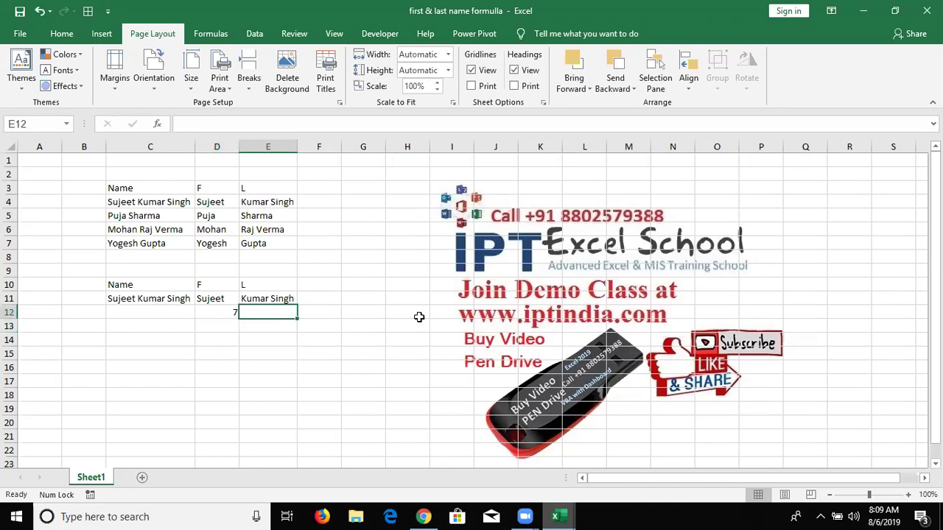
Enter =FIND(" ",C11,1) in E12, then reopen it for editing.
text(=)
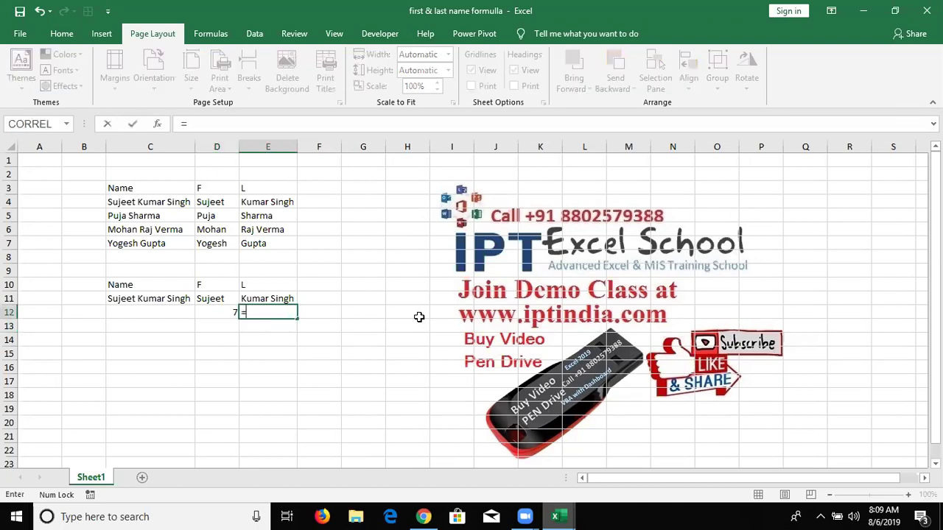
text(find)
key(Tab)
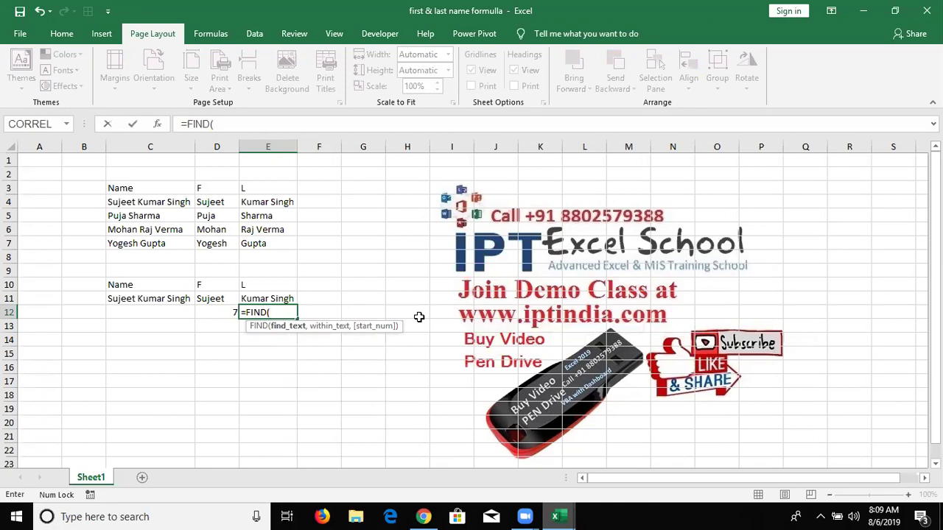
text(" ",)
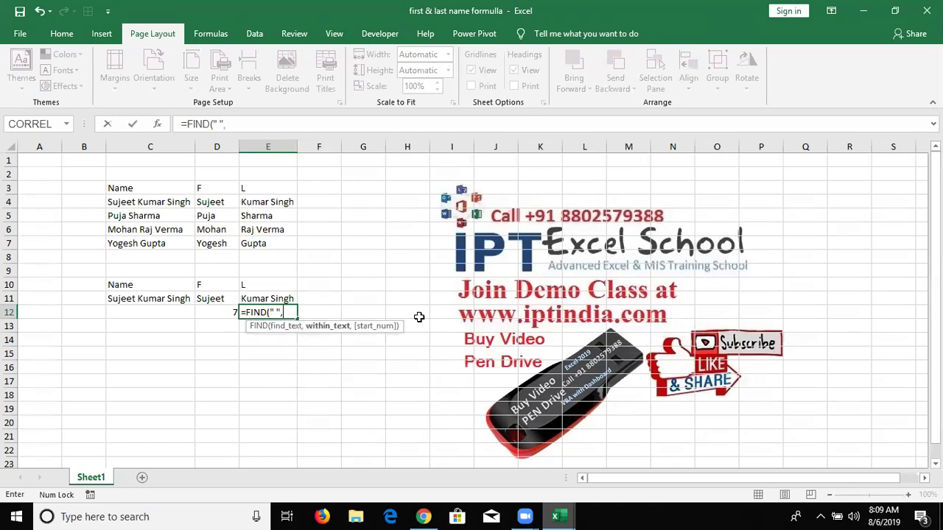
click(127, 298)
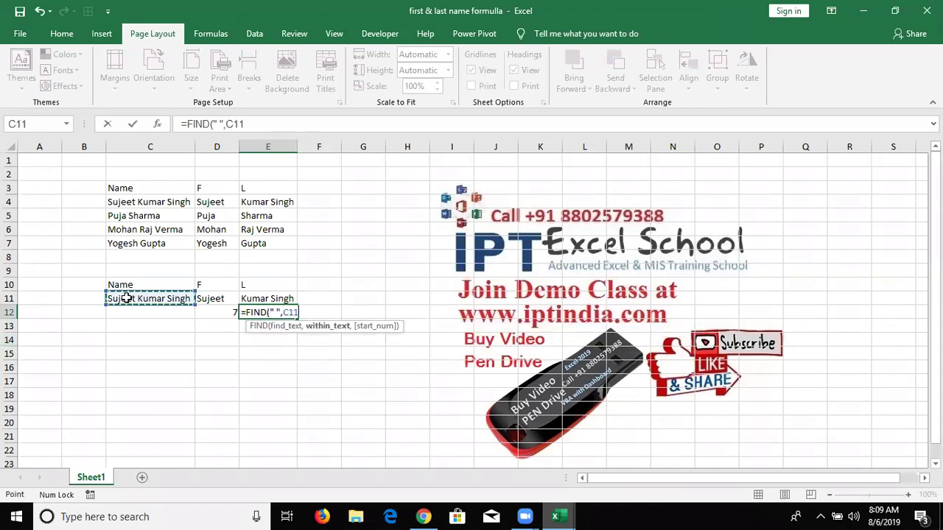
text(,)
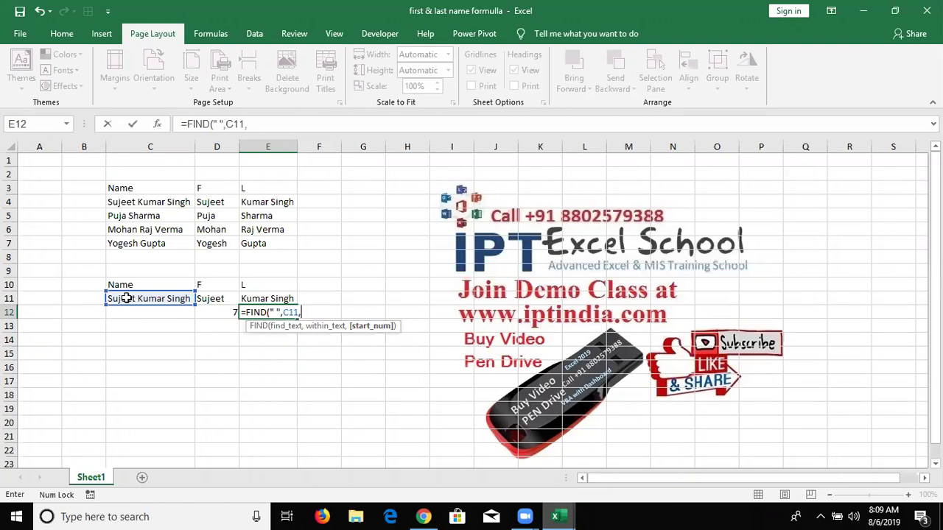
text(1)
text())
key(Return)
key(Up)
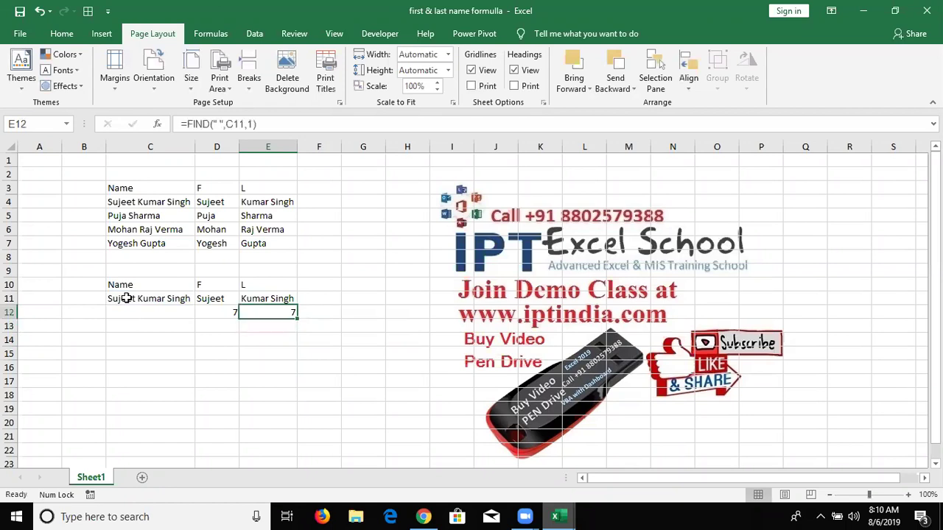
key(F2)
key(Left)
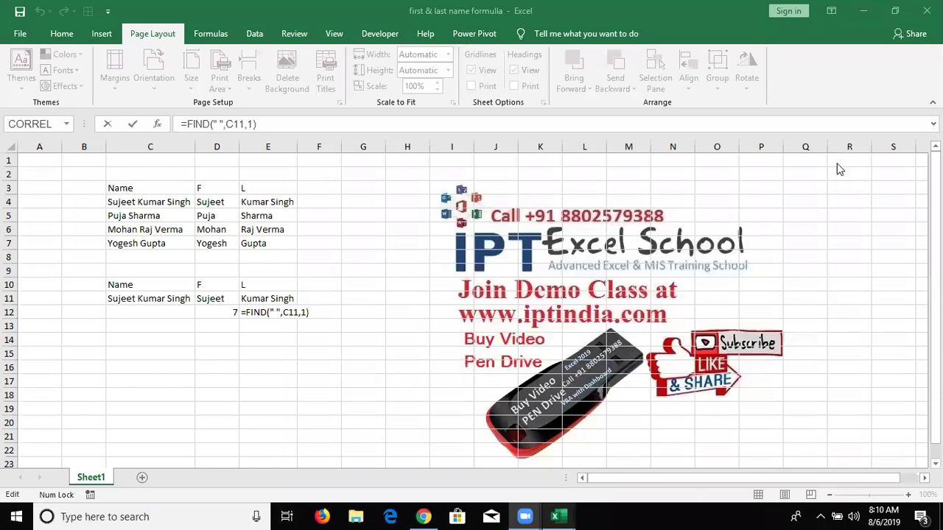
Change E12's start argument to D12+1, making it return 13.
click(302, 312)
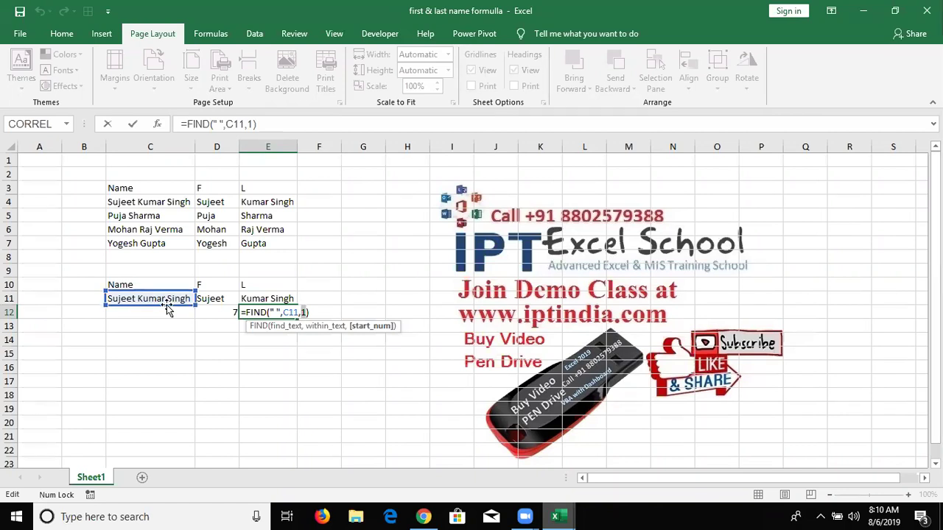
click(212, 311)
text(+1)
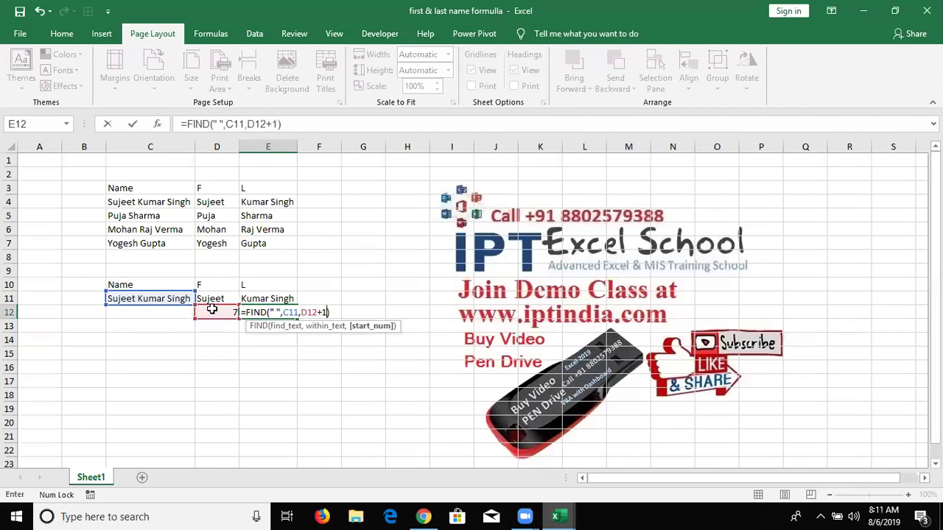
key(Return)
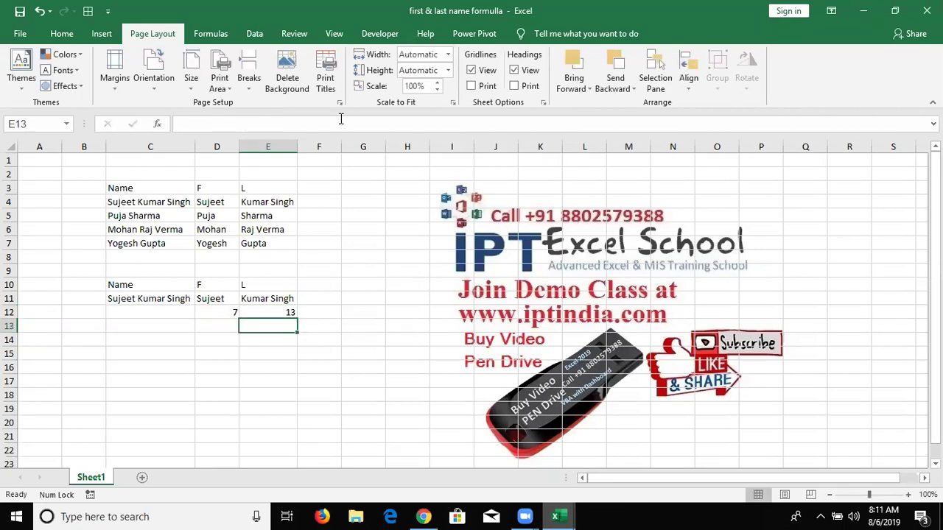
click(286, 313)
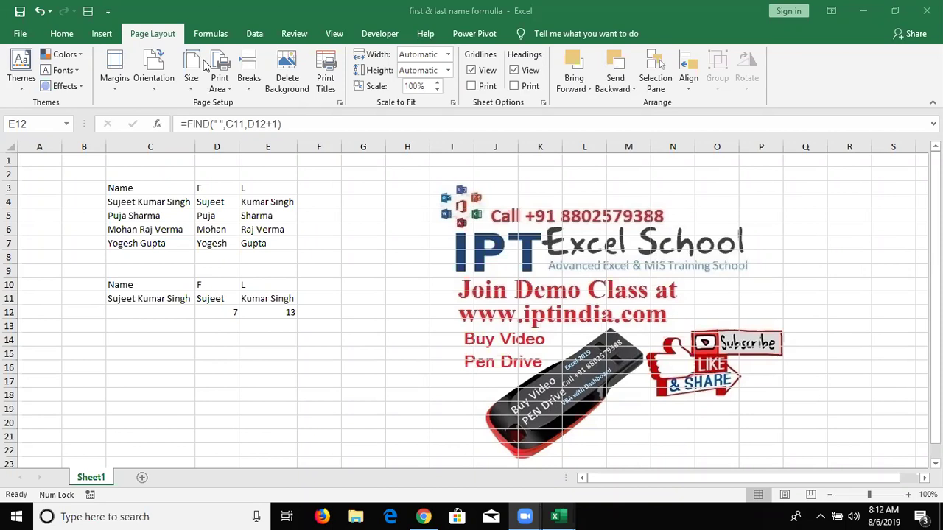
Replace the D12 reference in E12's formula with the FIND(" ",C11,1) search taken from D12.
click(266, 298)
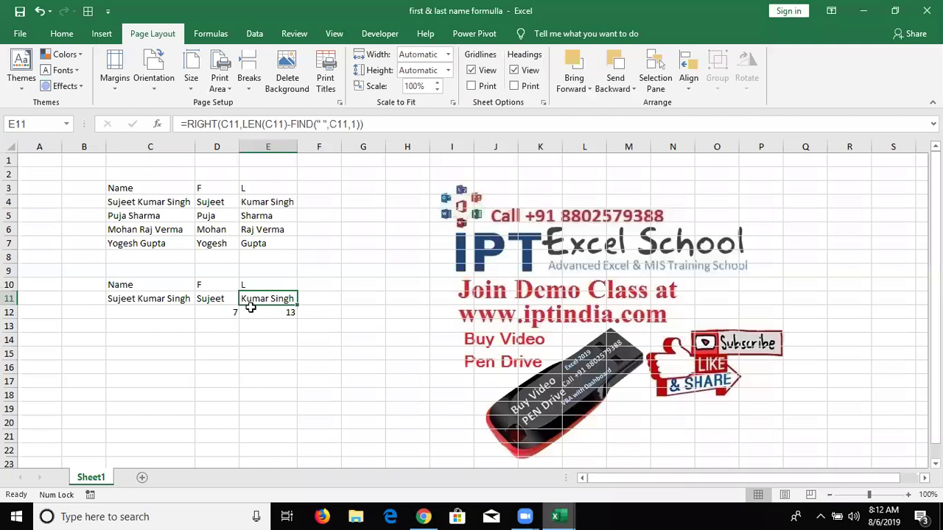
click(232, 312)
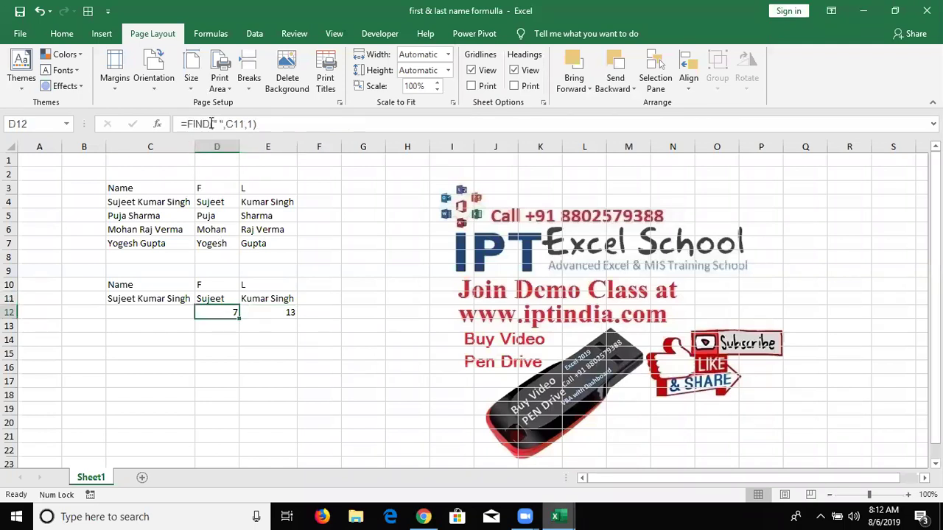
drag(188, 124, 261, 124)
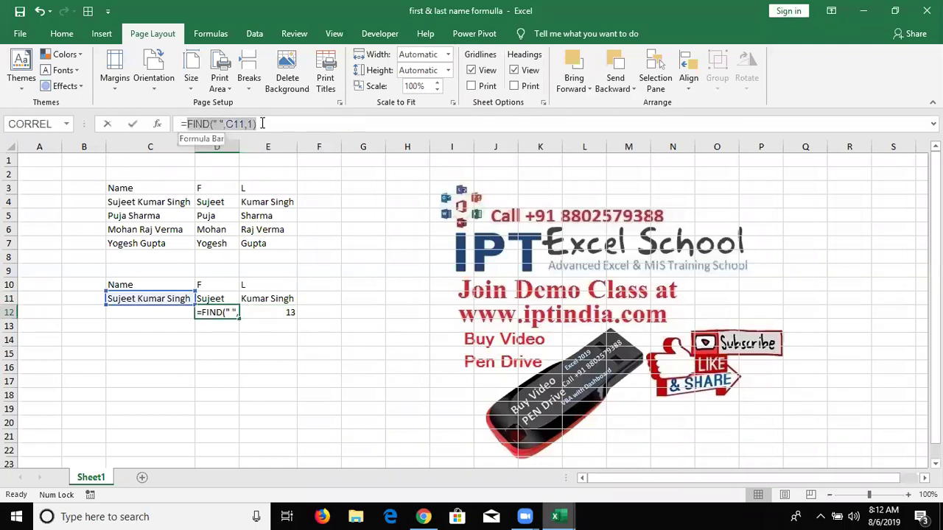
key(Escape)
double_click(278, 309)
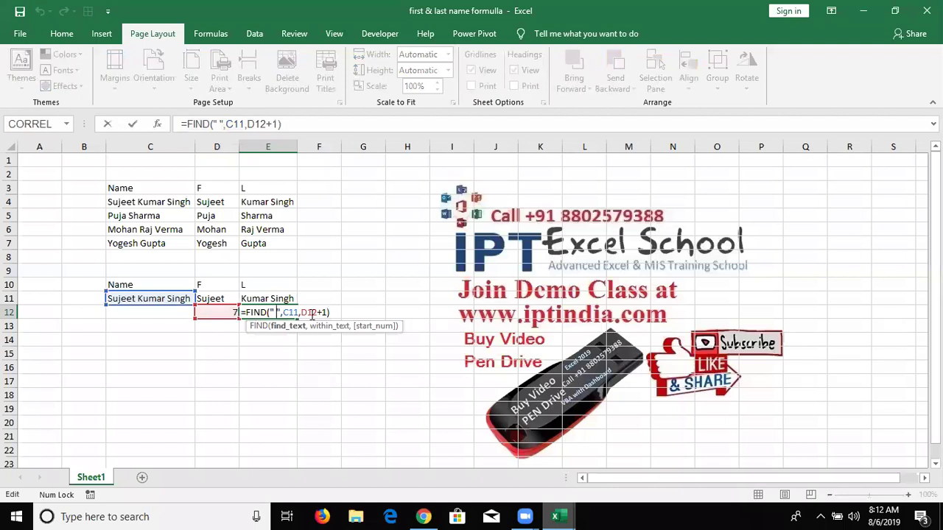
double_click(308, 312)
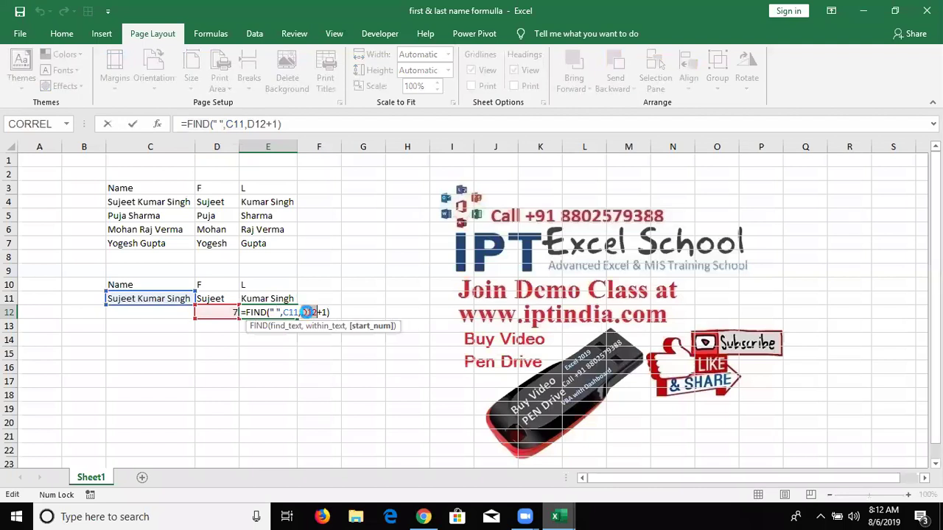
key(ctrl+v)
key(Return)
Review E12's nested formula =FIND(" ",C11,FIND(" ",C11,1)+1), which still returns 13.
key(Up)
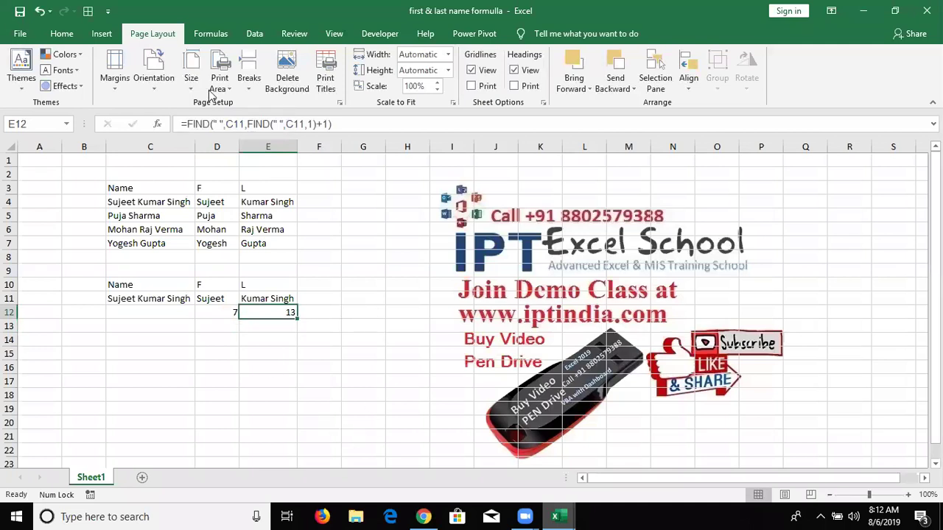
drag(187, 123, 379, 125)
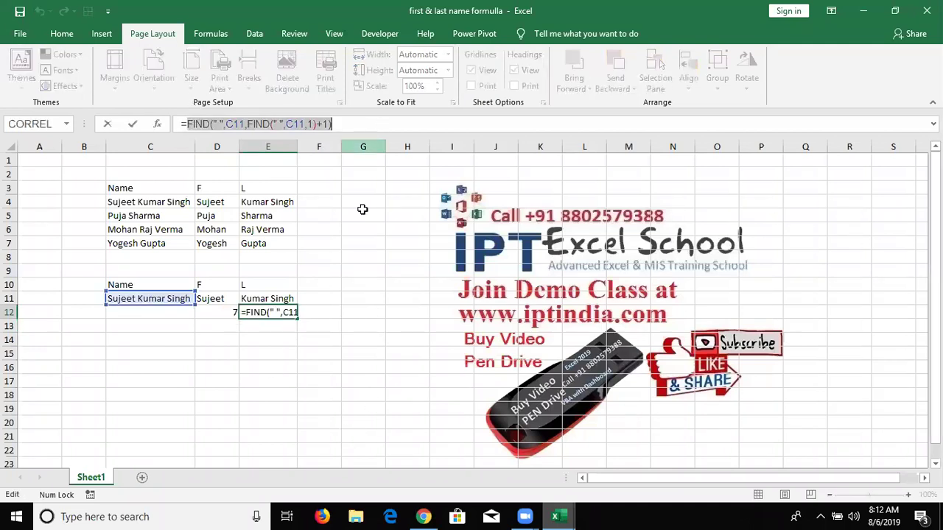
key(Escape)
click(253, 300)
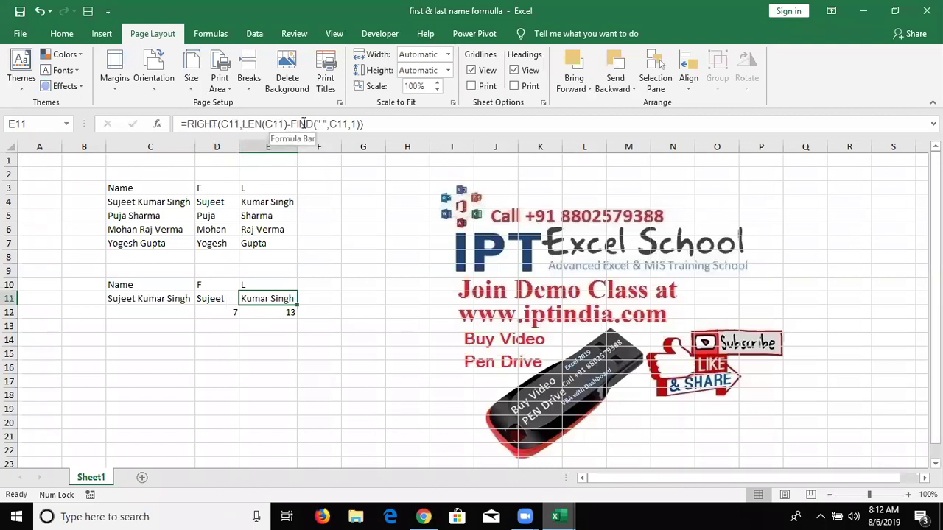
drag(291, 124, 359, 124)
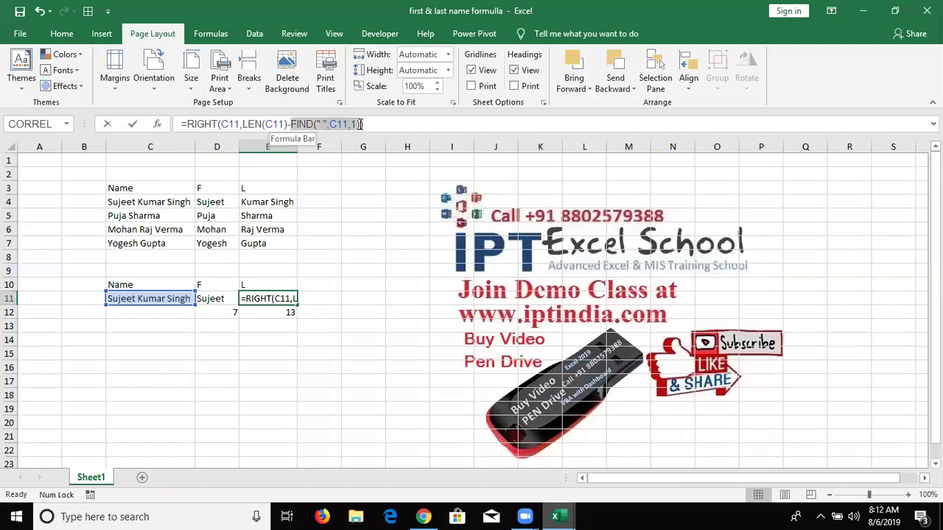
click(360, 124)
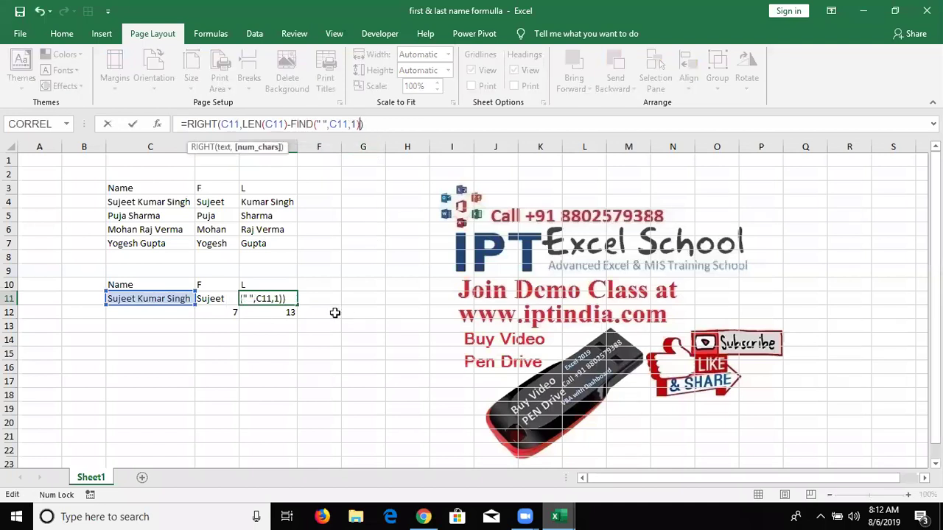
key(Return)
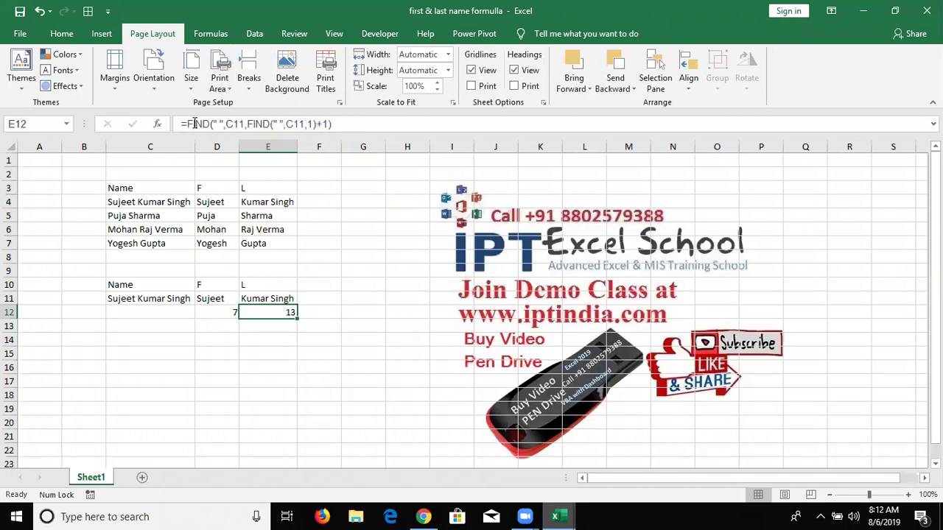
click(190, 124)
shift+click(358, 133)
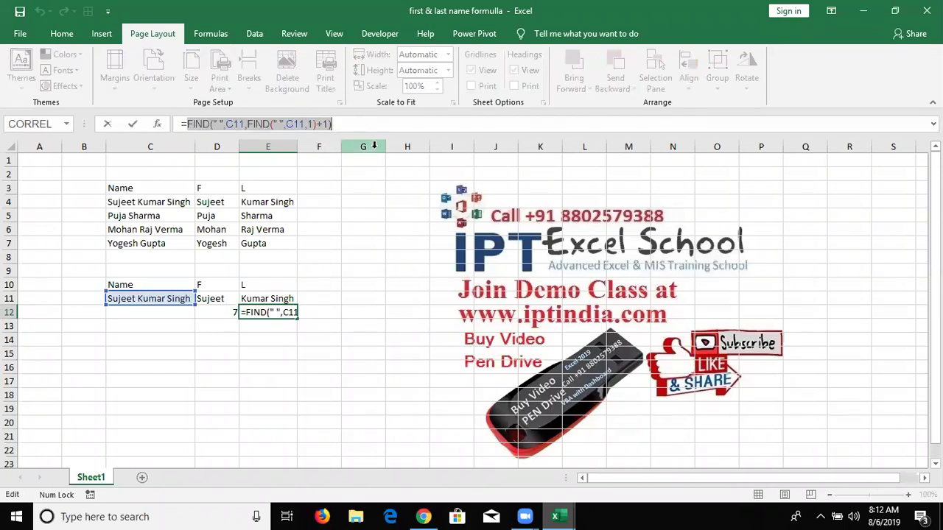
key(Escape)
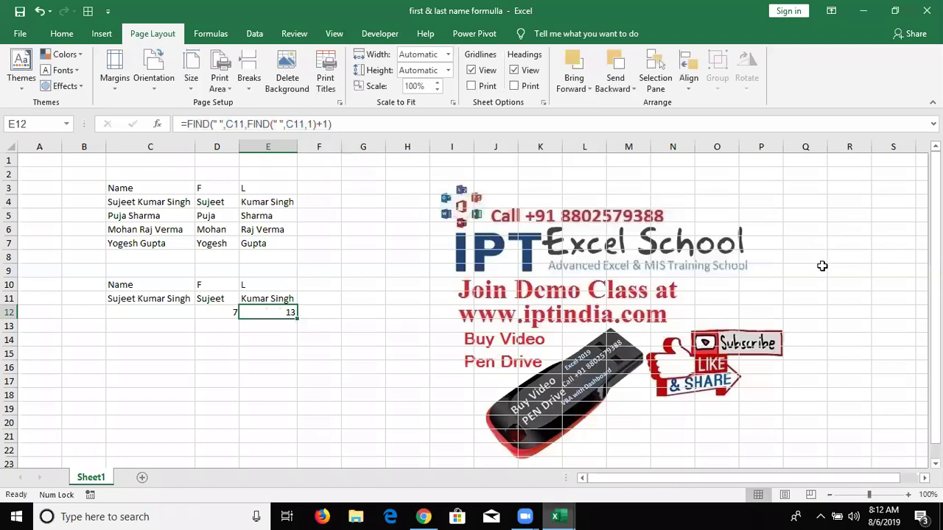
Inspect the formulas in E12 and E11 before rewriting E11.
click(257, 313)
double_click(262, 312)
key(Escape)
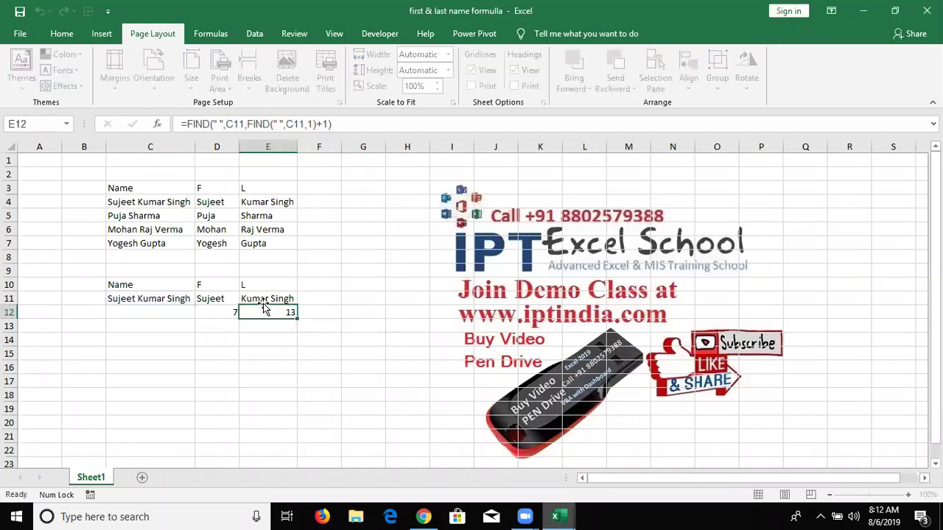
click(264, 298)
double_click(263, 299)
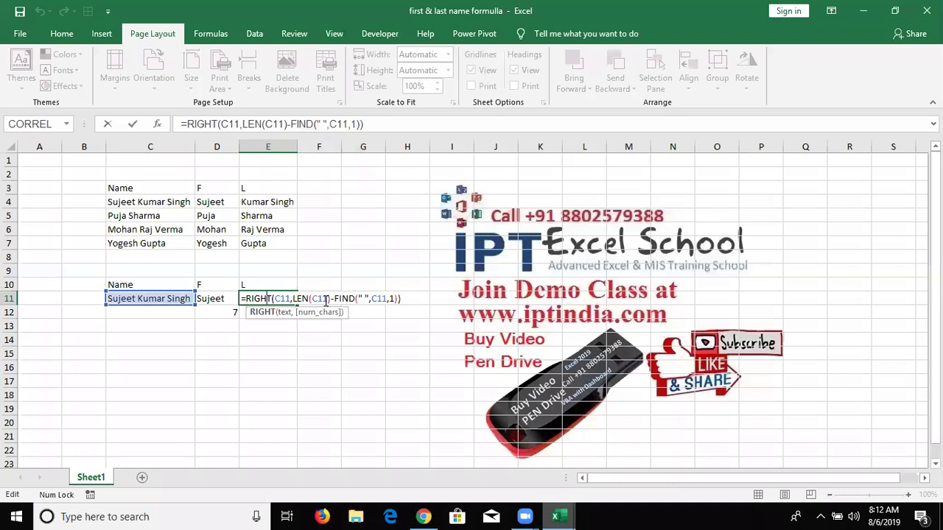
key(Escape)
Retype E11 as =RIGHT(C11,LEN(C11)-FIND(" ",C11,FIND(" ",C11,1)+1)), accepting Excel's parenthesis fix.
text(=)
text(r)
key(BackSpace)
text(ri)
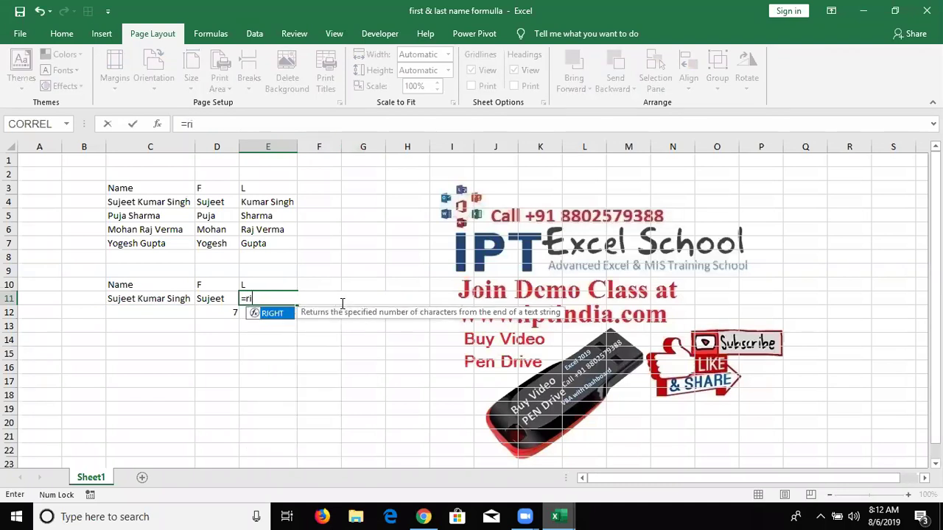
key(Tab)
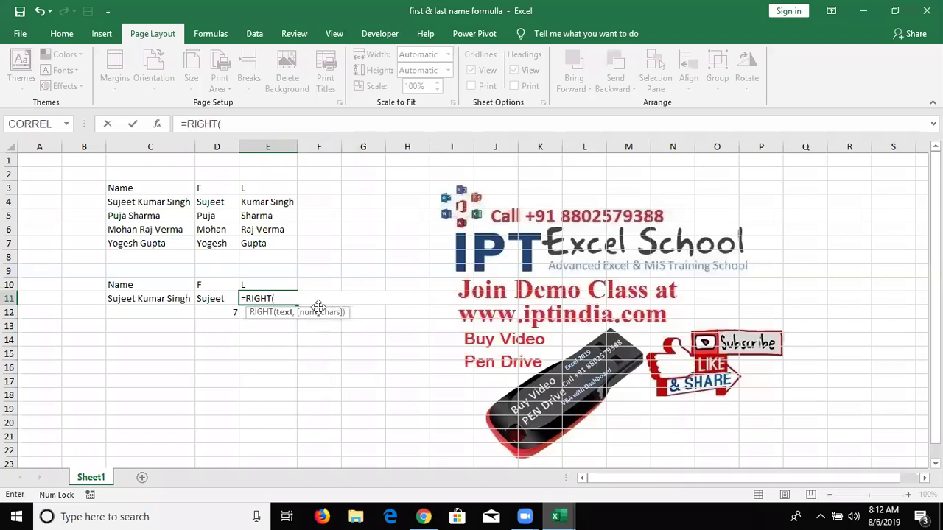
click(150, 298)
text(,le)
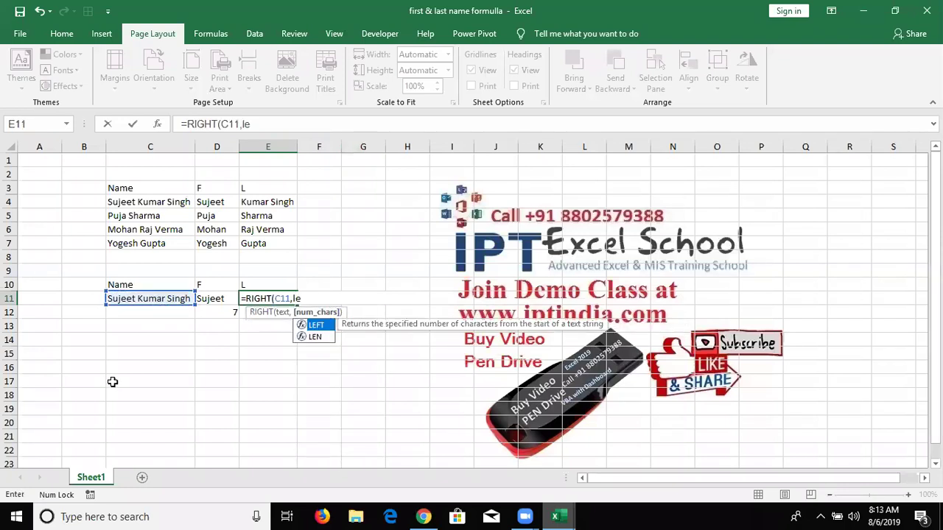
text(n)
key(Tab)
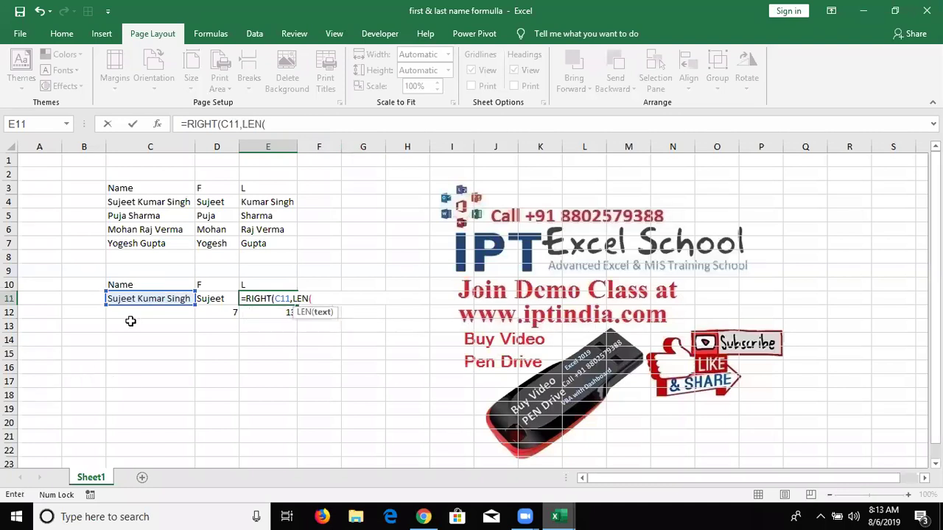
click(142, 298)
text()-FIND(" ",C11,FIND(" ",C11,1)+1))
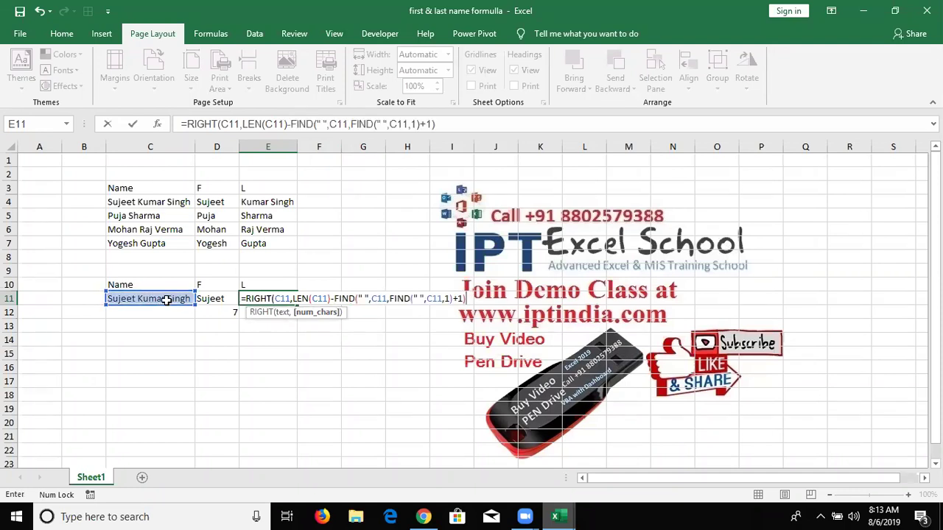
key(Return)
click(448, 309)
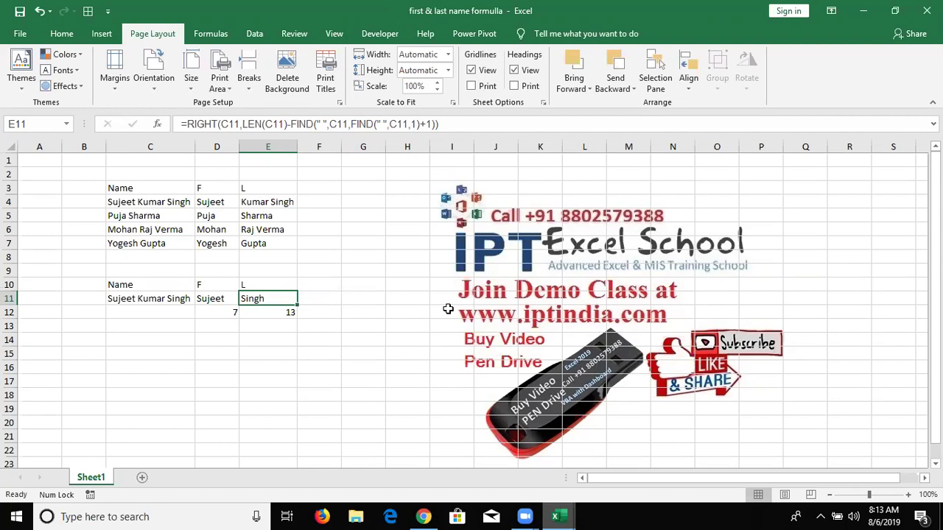
Walk through E11's formula, confirming it returns only the last name.
key(F2)
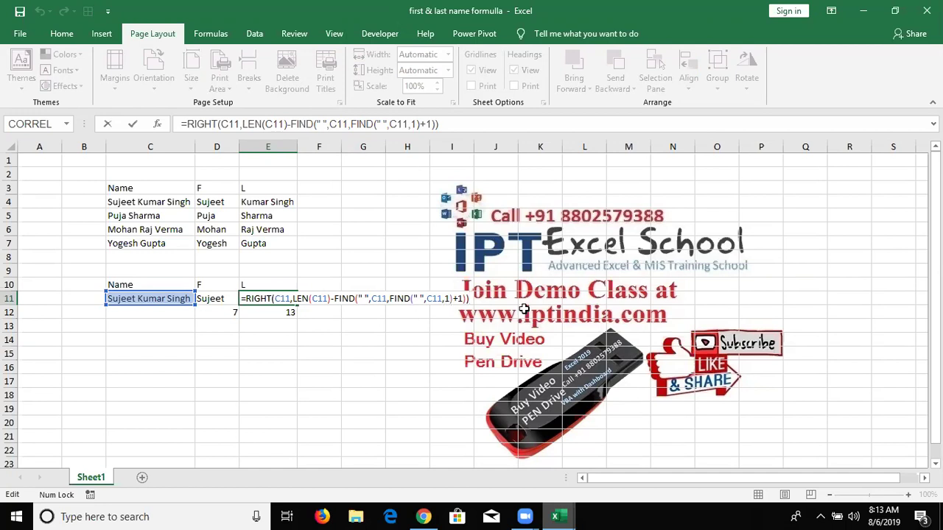
key(Return)
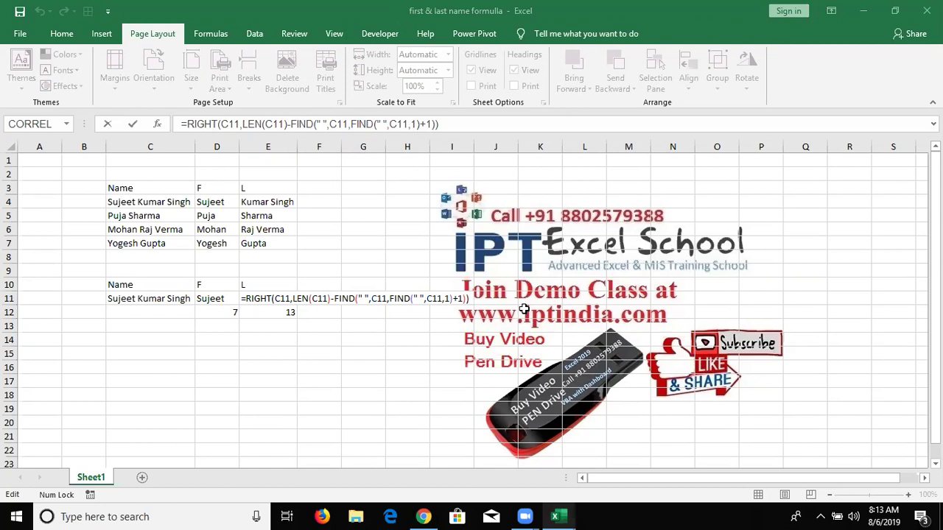
click(439, 300)
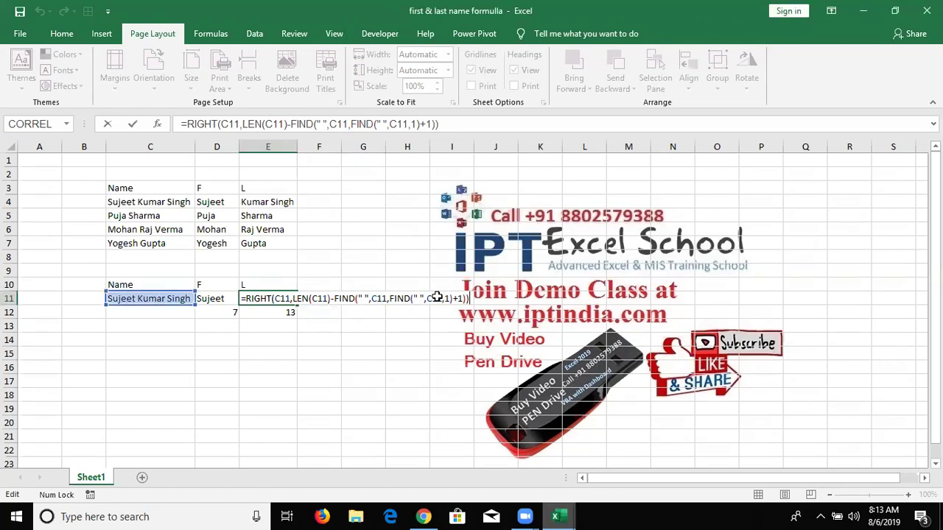
key(Return)
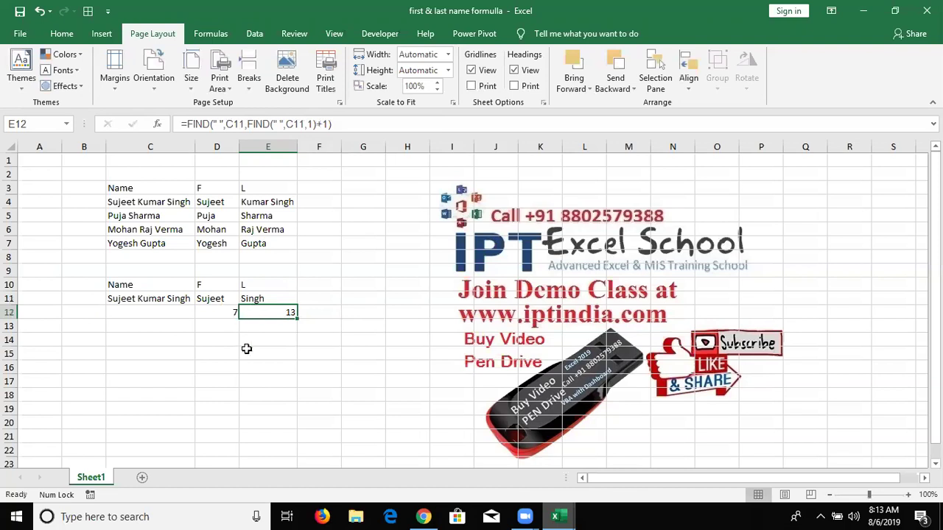
Retype C11 with only the first two parts of the name.
click(113, 297)
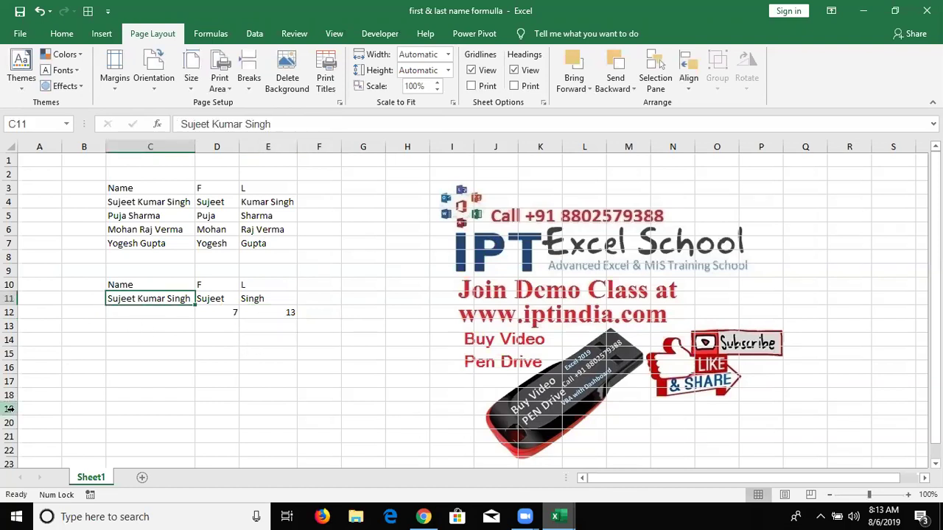
text(Sujeet Kumar)
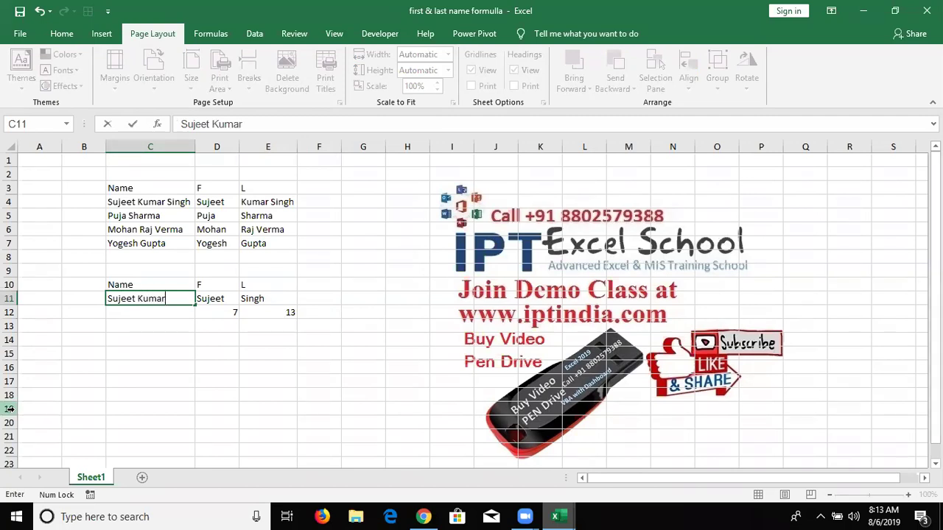
key(Return)
Check E11 and E12, which now show #VALUE!
key(Up)
key(Right)
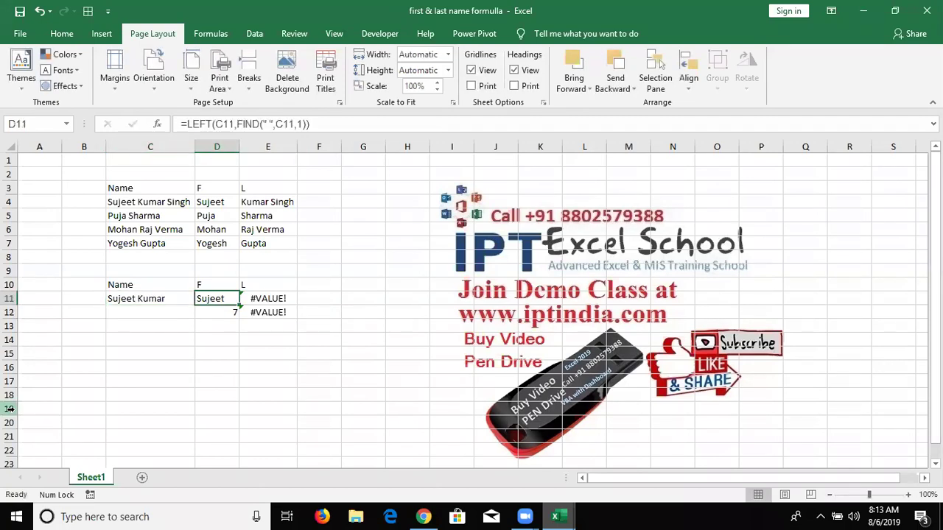
key(Right)
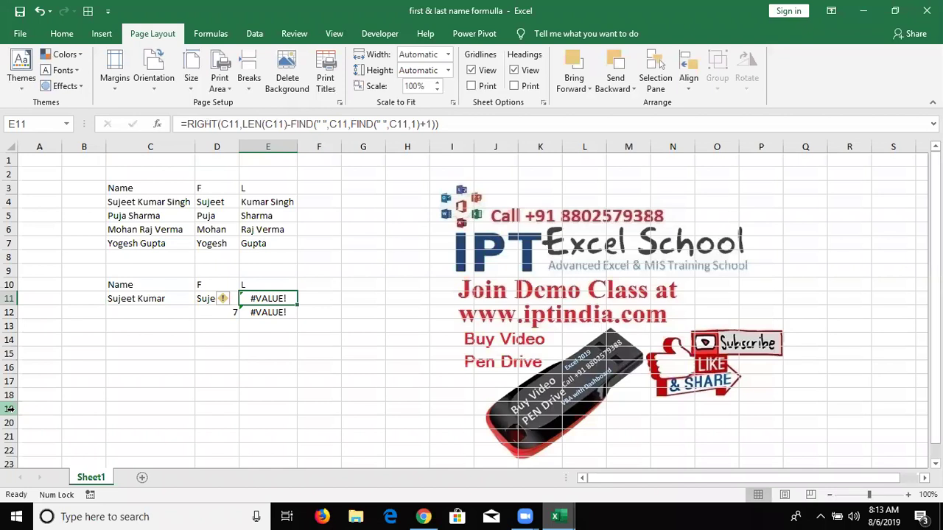
key(Down)
key(F2)
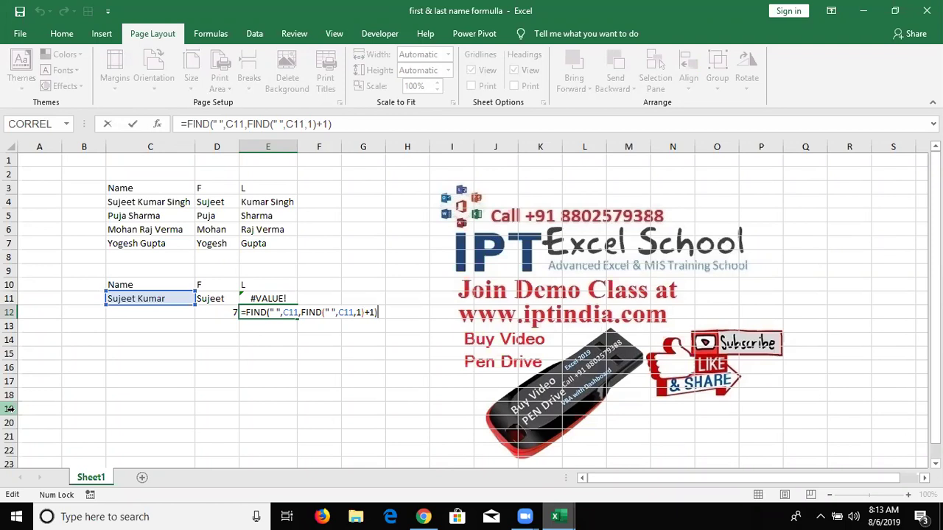
key(Return)
Start a RIGHT formula in F11.
key(Up)
key(Up)
key(Right)
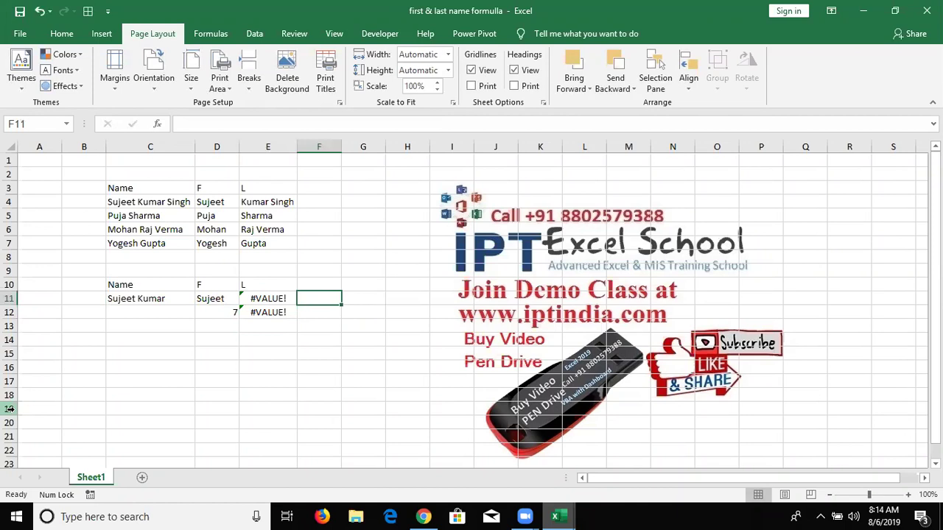
text(=ri)
Build =RIGHT(C11,LEN(C11)-D12) in F11 to extract the last name.
key(Tab)
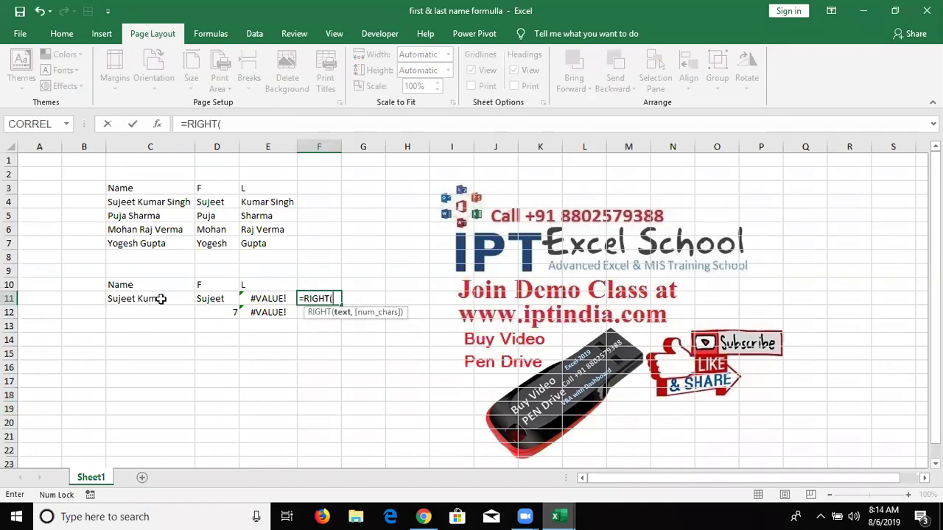
click(161, 298)
text(,le)
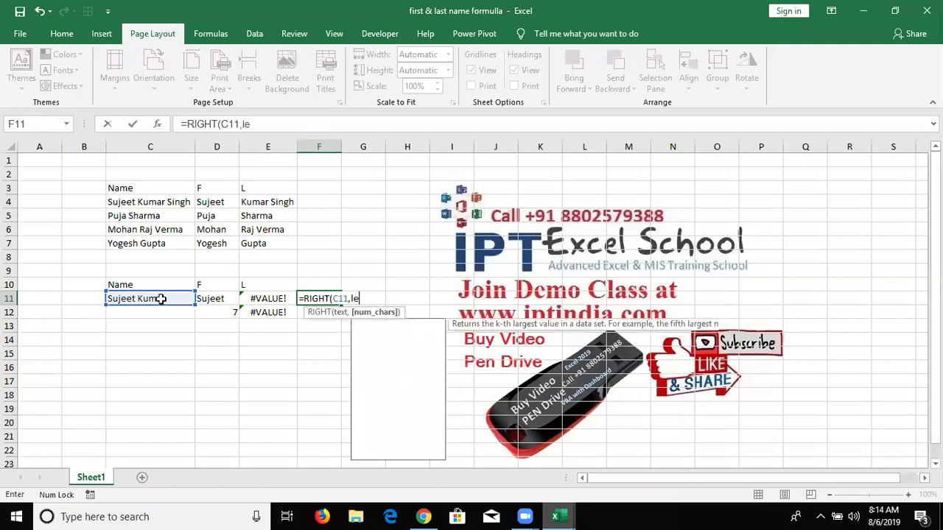
text(n)
key(Tab)
click(156, 298)
text()-)
click(217, 313)
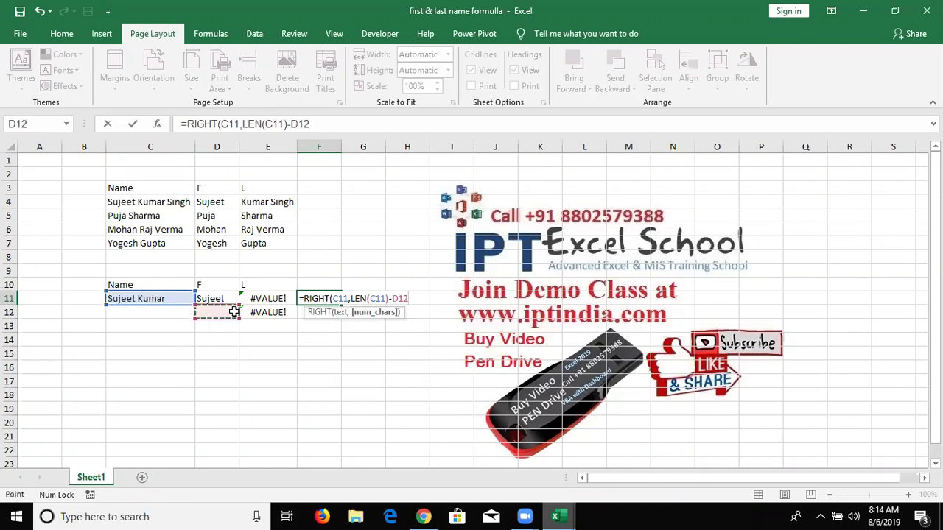
key(Return)
click(448, 310)
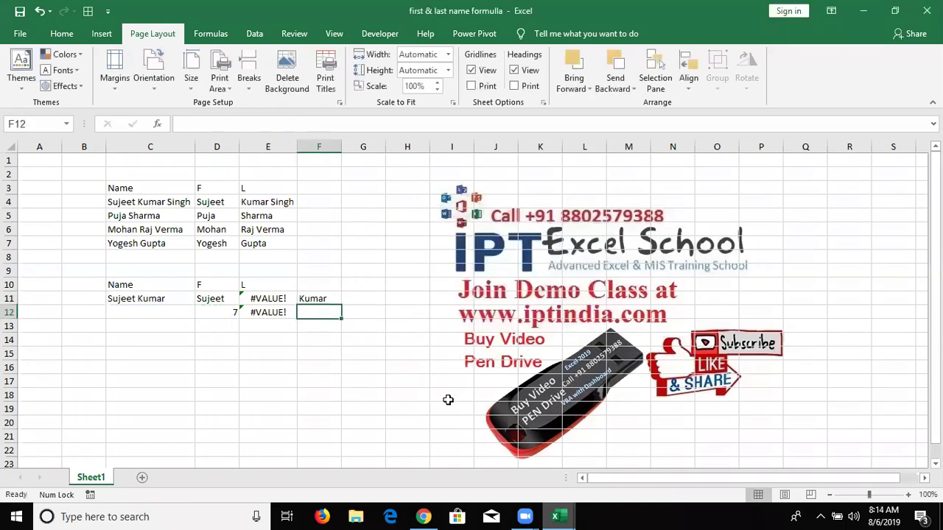
Review D12's space-finding formula and the #VALUE! error in E11.
click(211, 312)
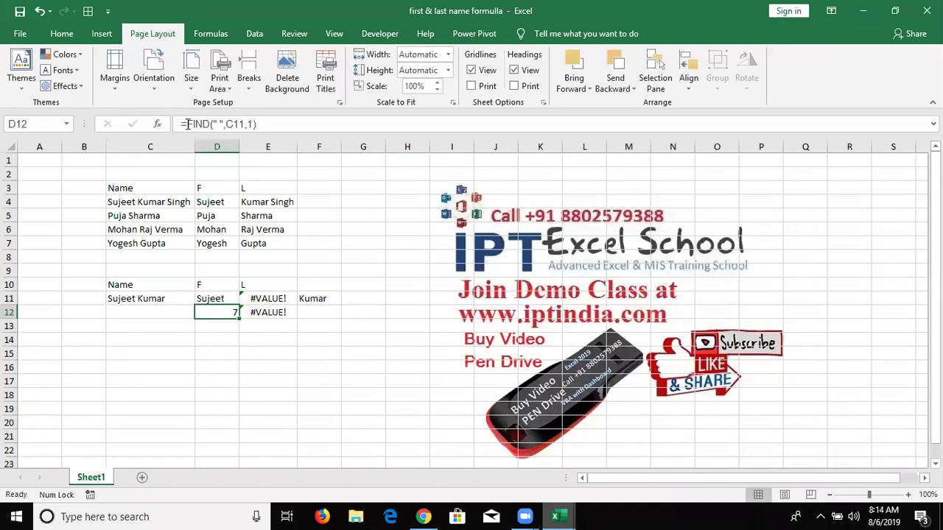
click(273, 124)
key(Escape)
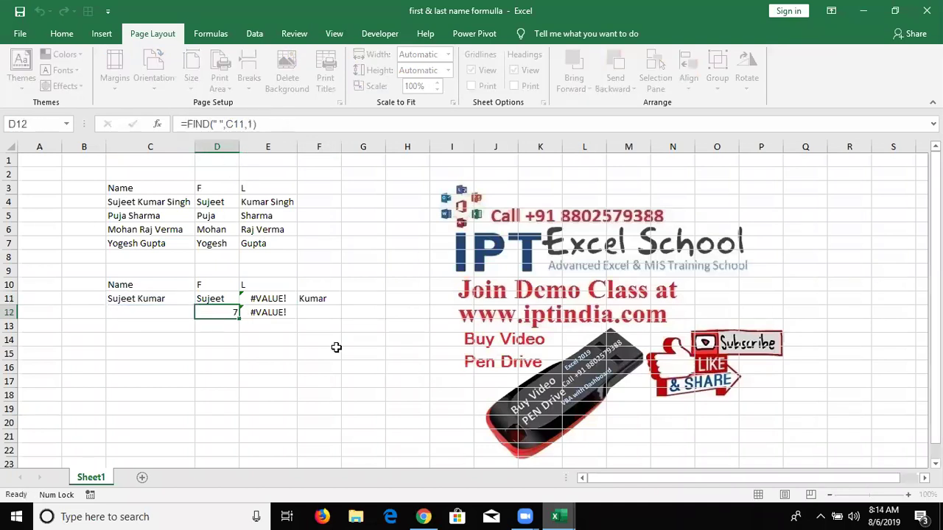
click(311, 298)
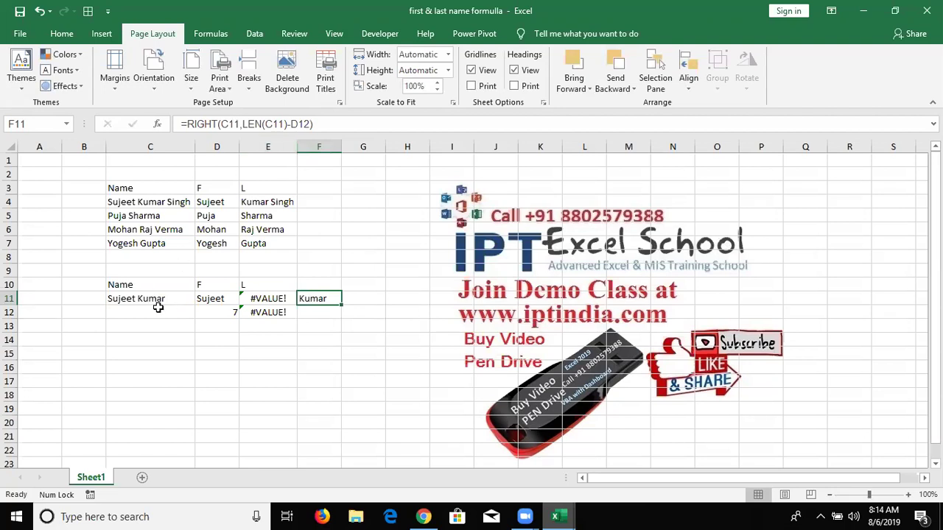
click(276, 297)
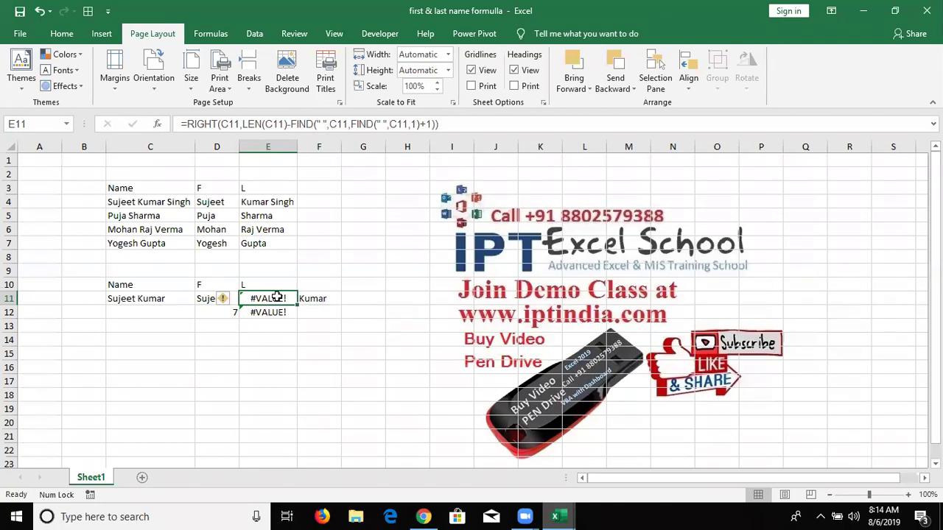
click(313, 296)
Replace D12 in F11's formula with FIND(" ",C11,1), still returning the last name.
double_click(346, 298)
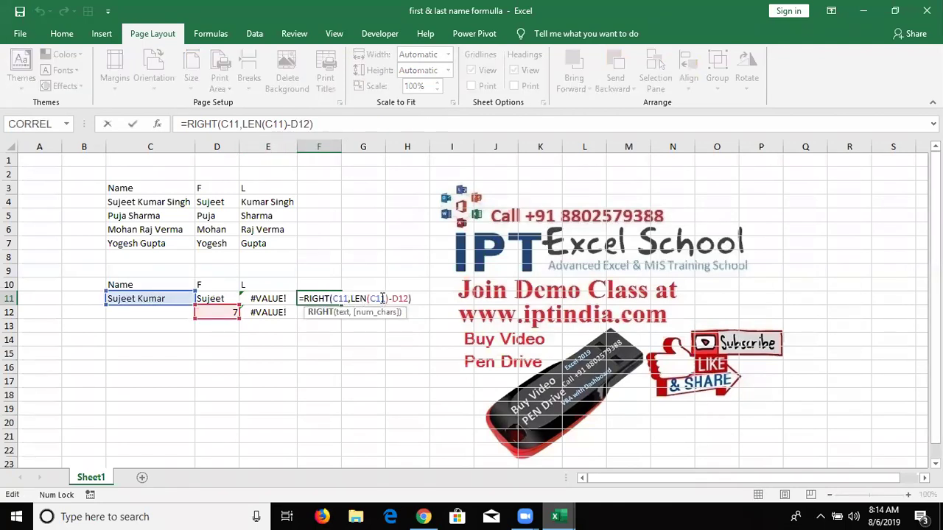
drag(391, 298, 410, 299)
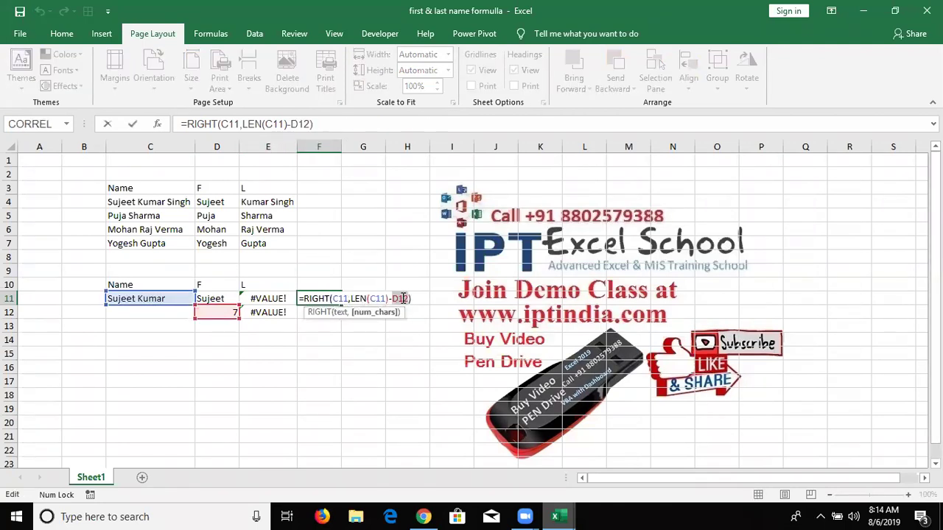
text(FIND(" ",C11,1))
key(ctrl+Return)
key(Right)
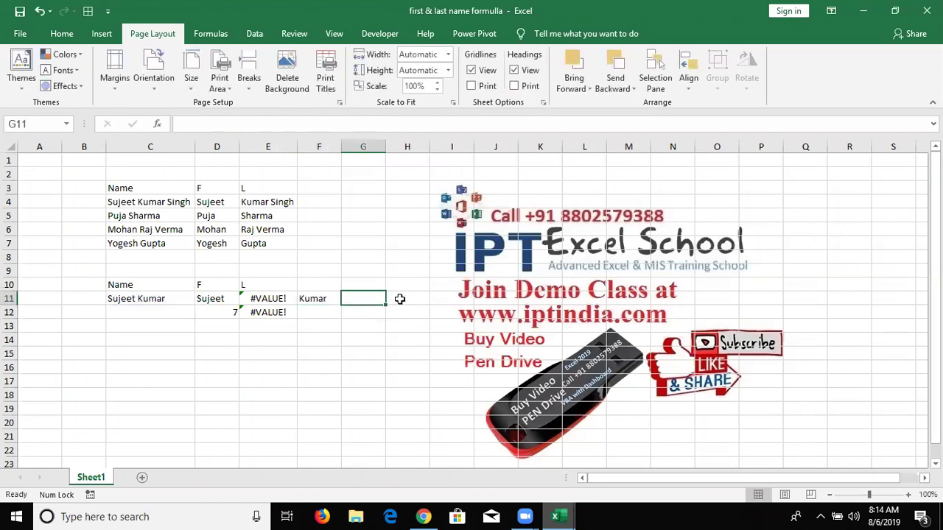
Start an IFERROR formula in G11 using D11 and E11, then discard it.
text(=if)
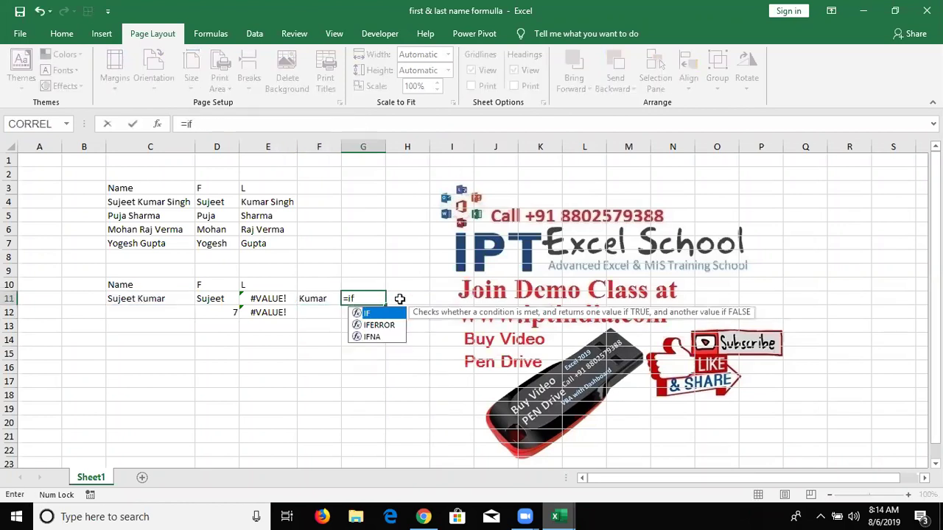
key(Down)
key(Tab)
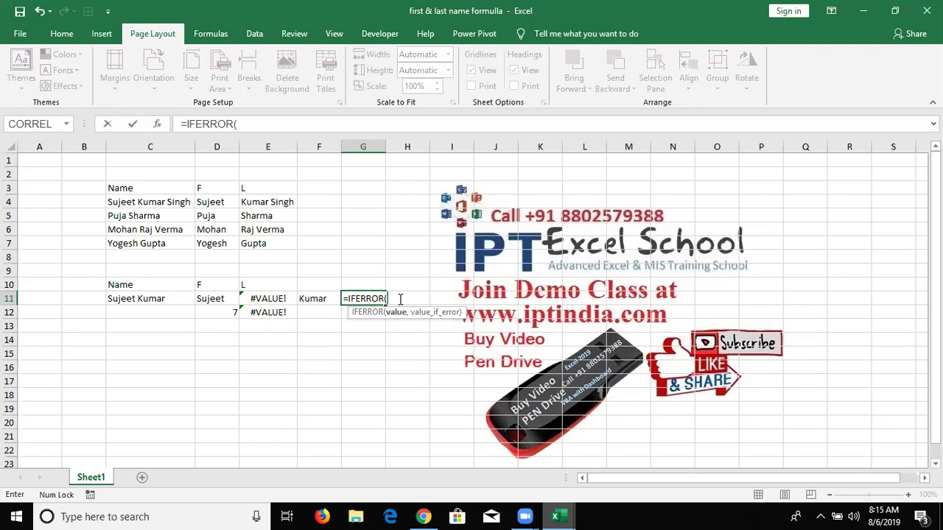
click(216, 300)
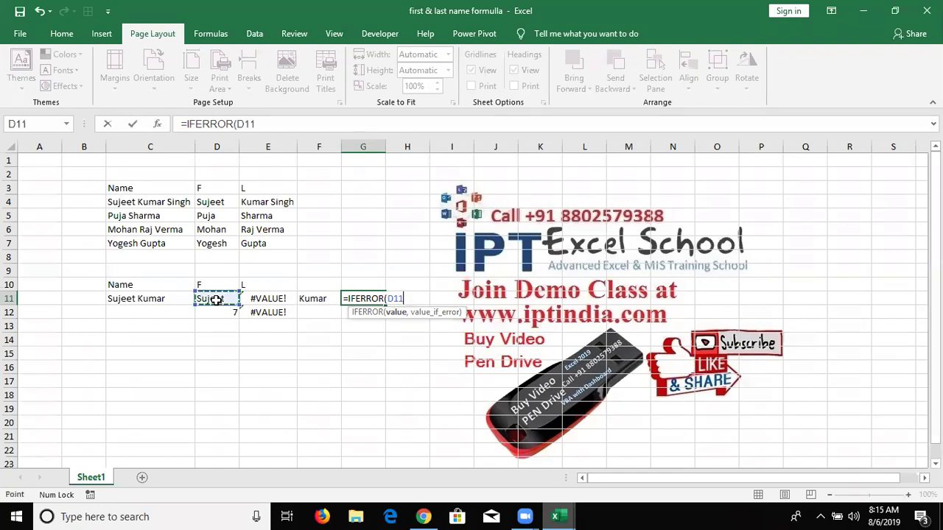
text(,)
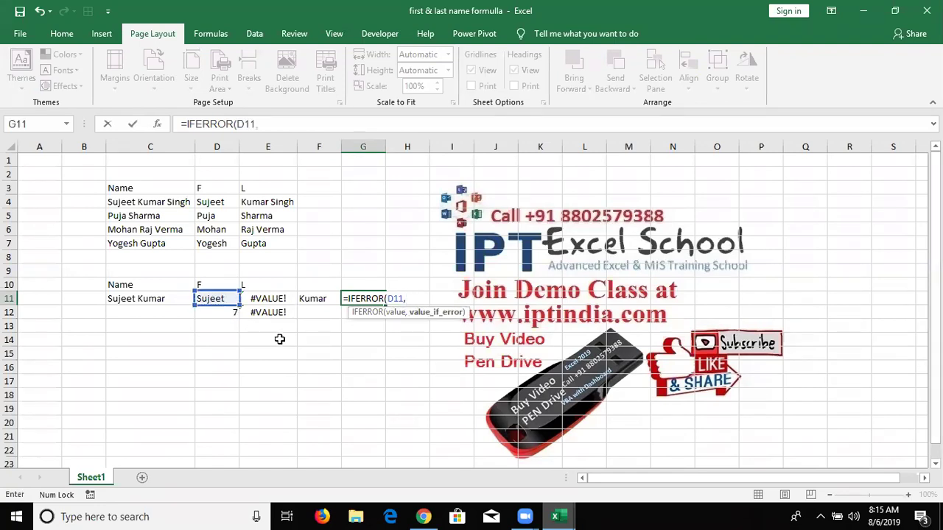
click(282, 298)
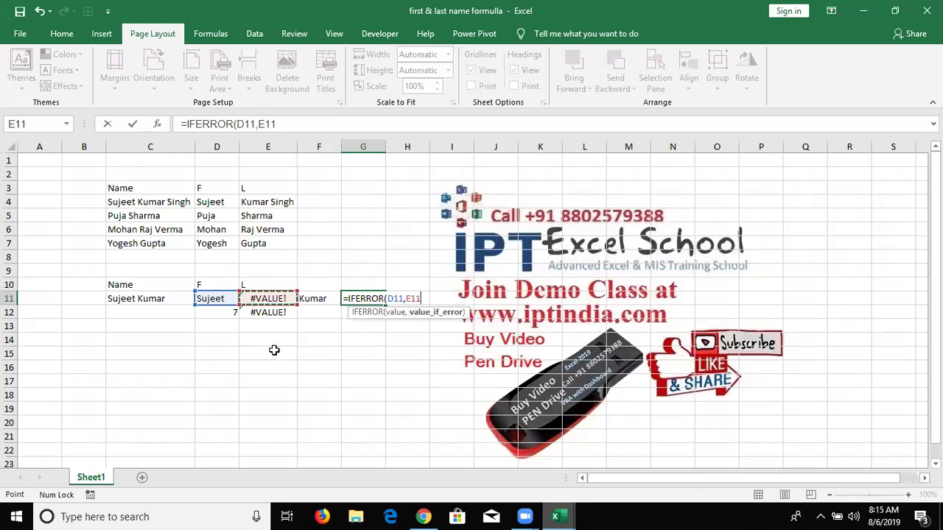
key(Escape)
Enter =IFERROR(E11,F11) in G11 so it shows Kumar.
text(=if)
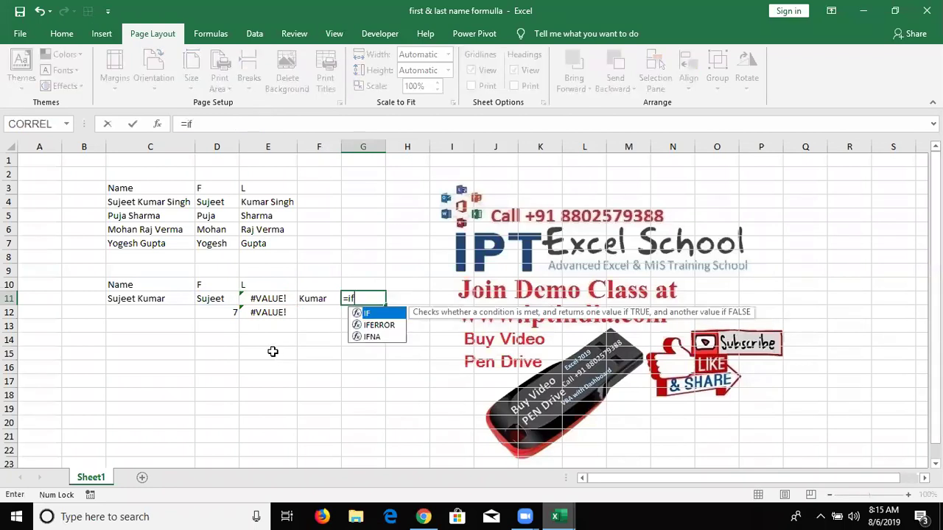
key(Down)
key(Tab)
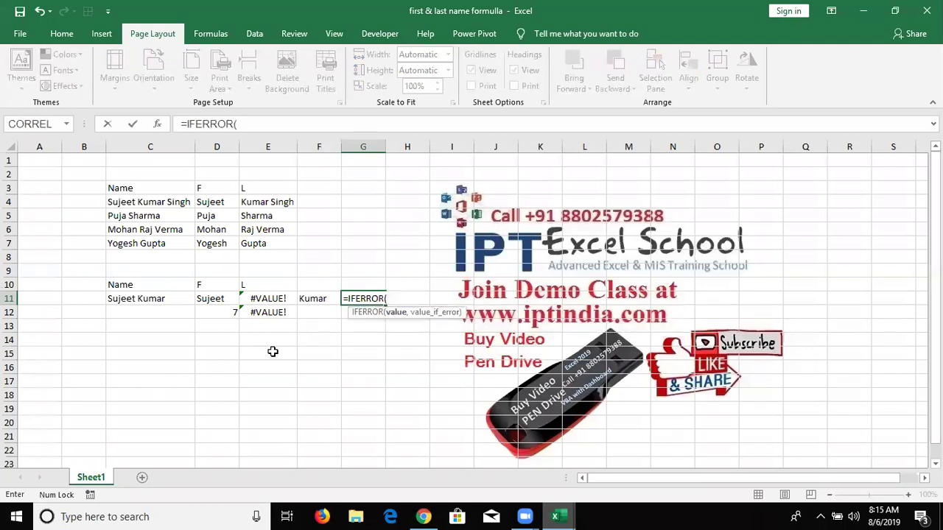
click(268, 302)
text(,)
click(316, 298)
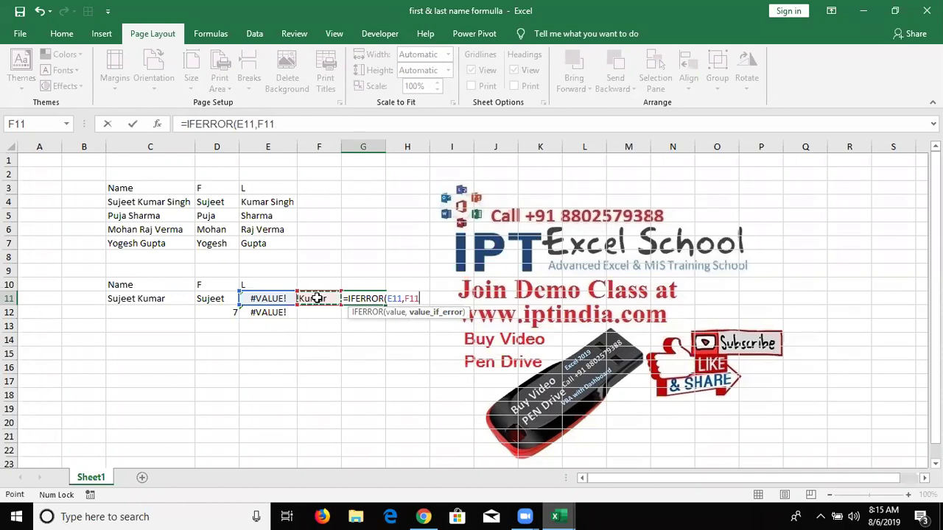
key(Return)
key(Up)
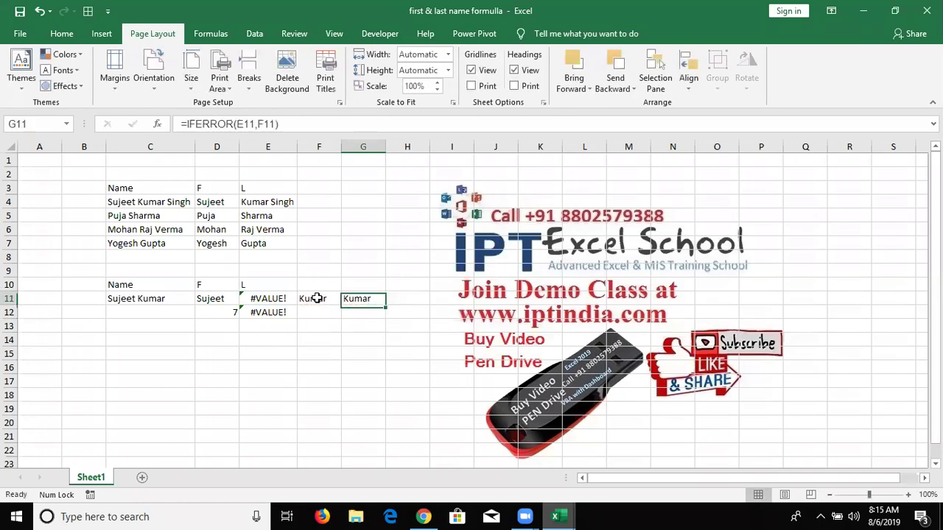
click(254, 299)
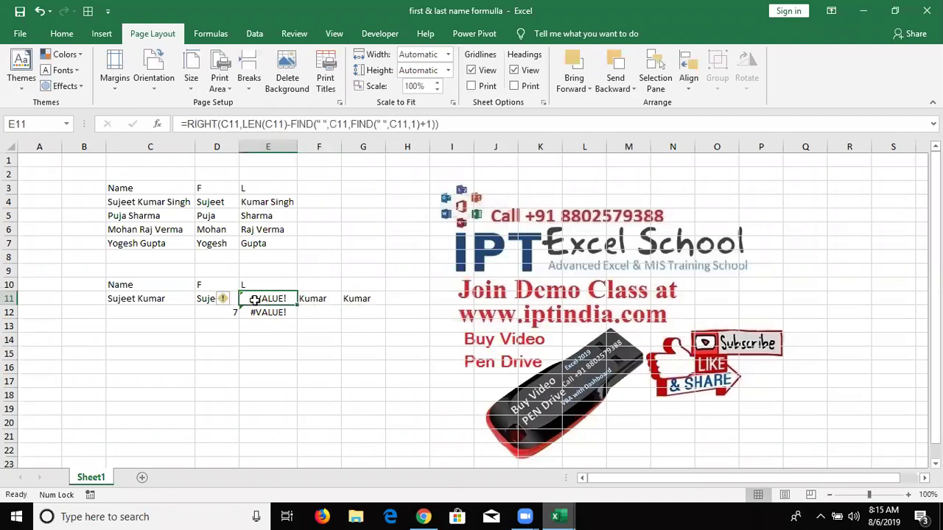
click(307, 303)
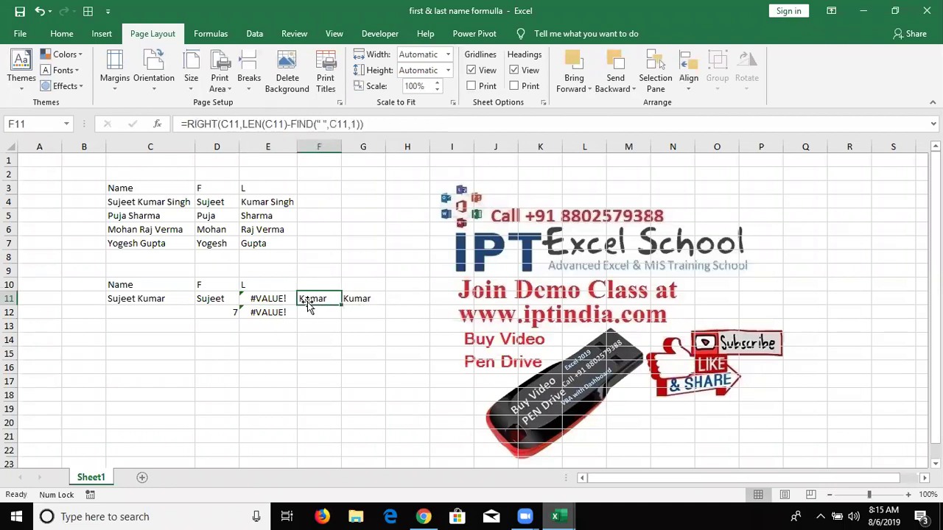
click(167, 299)
double_click(166, 298)
text(Singh)
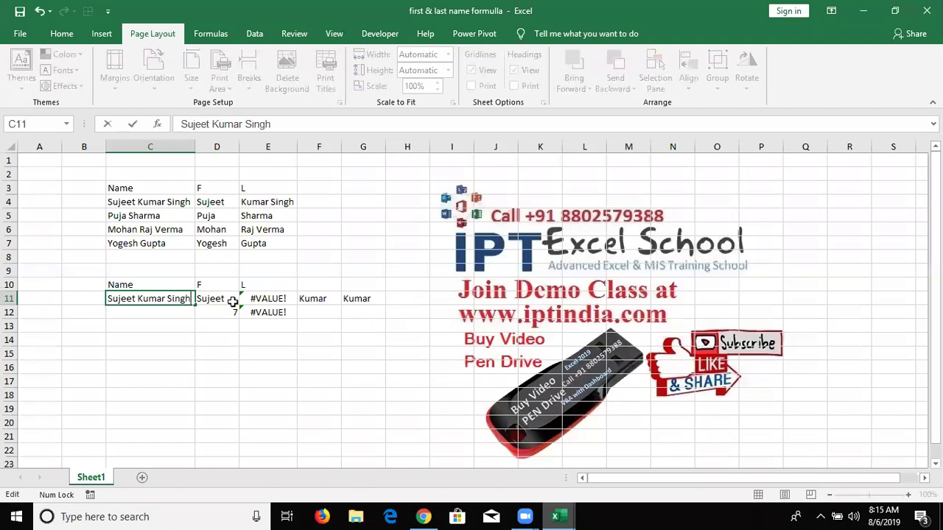
key(Return)
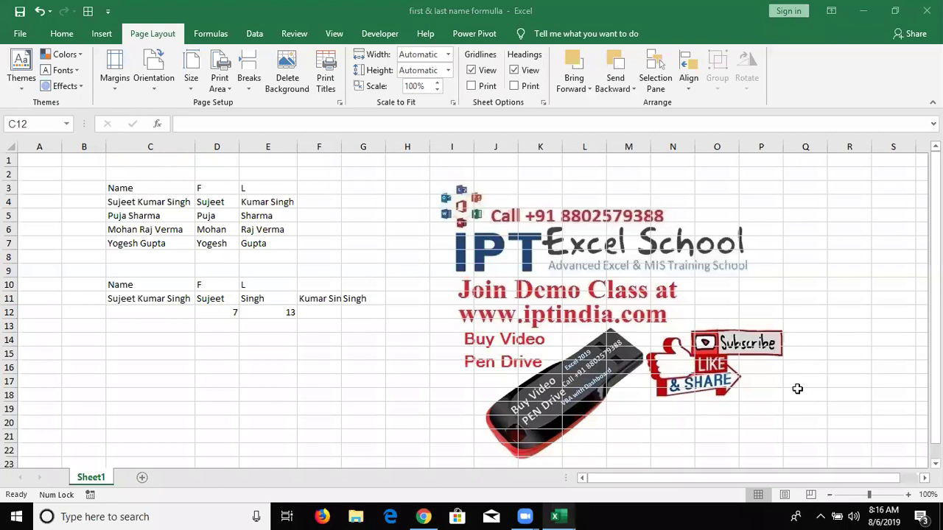
Review the recalculated formulas in E11, F11 and G11 and copy E11's formula text.
click(273, 298)
click(320, 298)
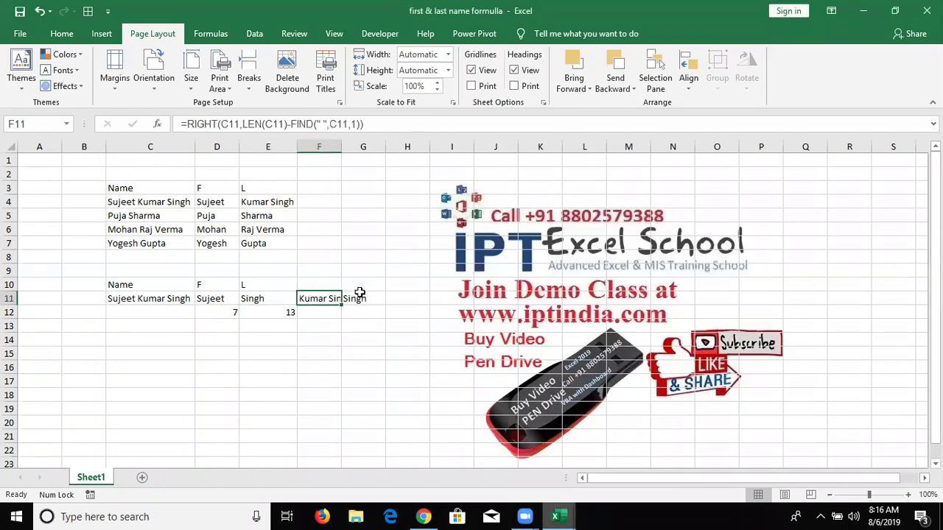
click(359, 297)
click(262, 299)
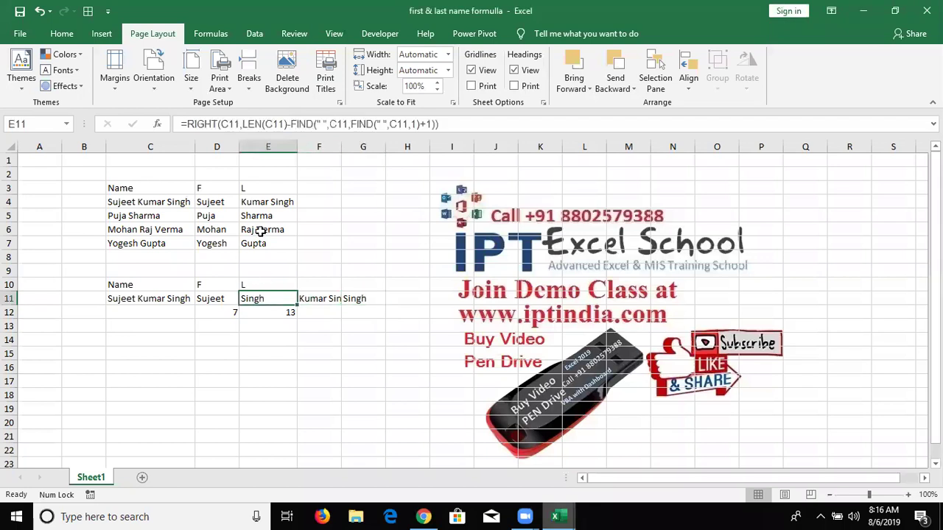
drag(190, 125, 435, 126)
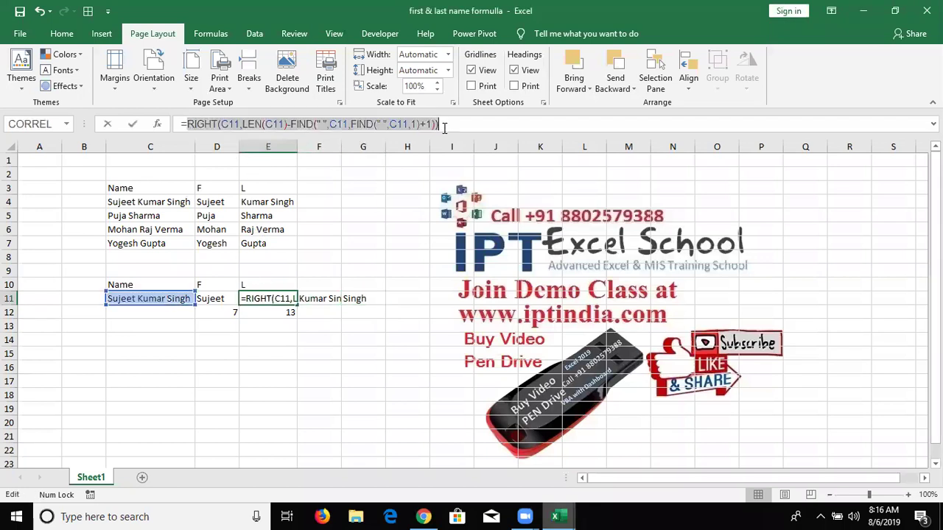
key(Escape)
click(322, 298)
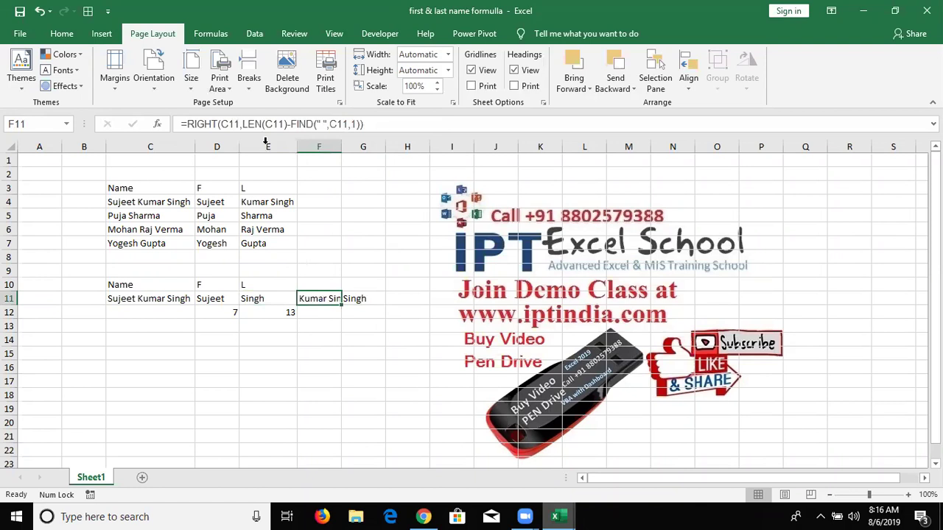
Replace the E11 argument in G11's IFERROR formula with the copied formula.
click(358, 299)
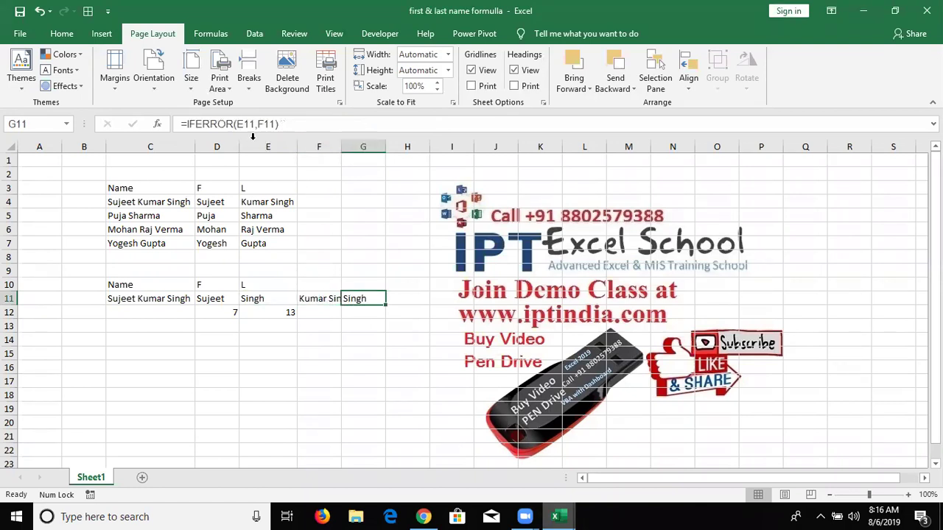
click(245, 123)
double_click(245, 123)
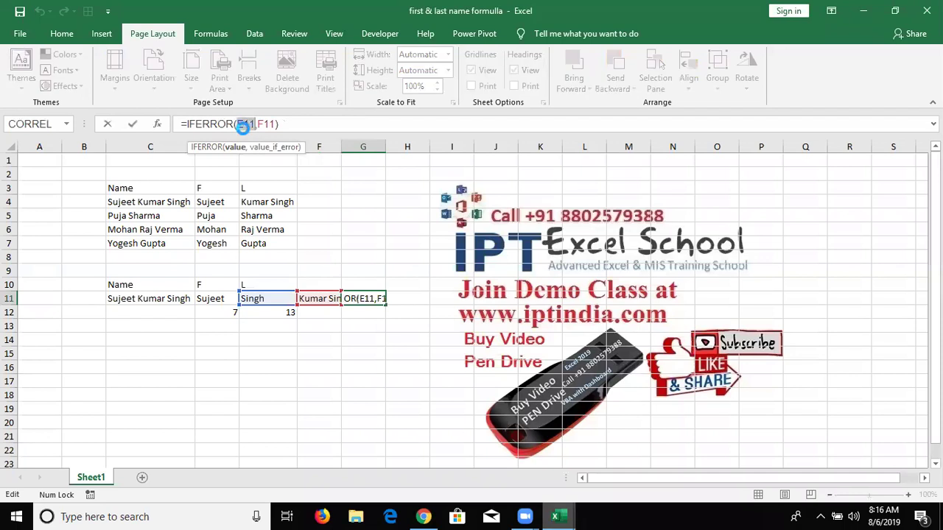
key(ctrl+v)
key(Return)
Copy the RIGHT(...) expression from F11's formula bar, leaving E11 and F11 unchanged.
click(266, 296)
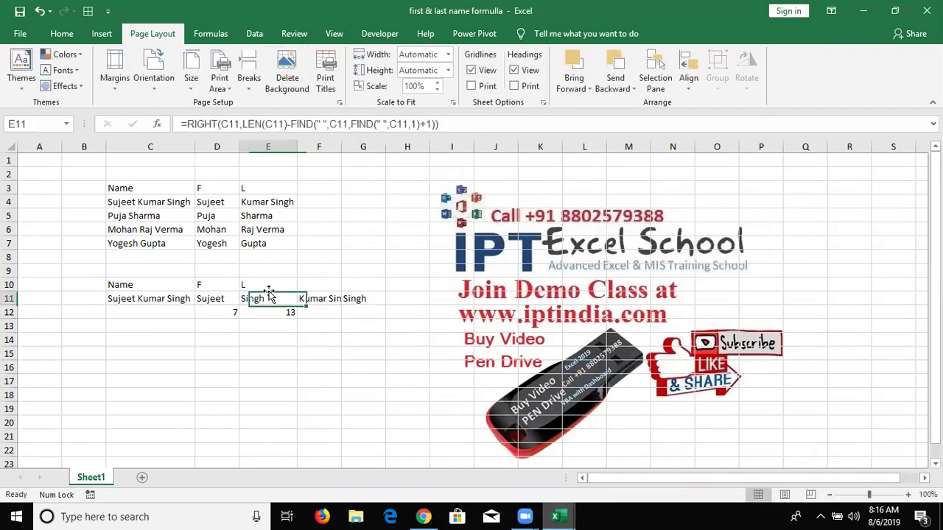
drag(184, 124, 472, 131)
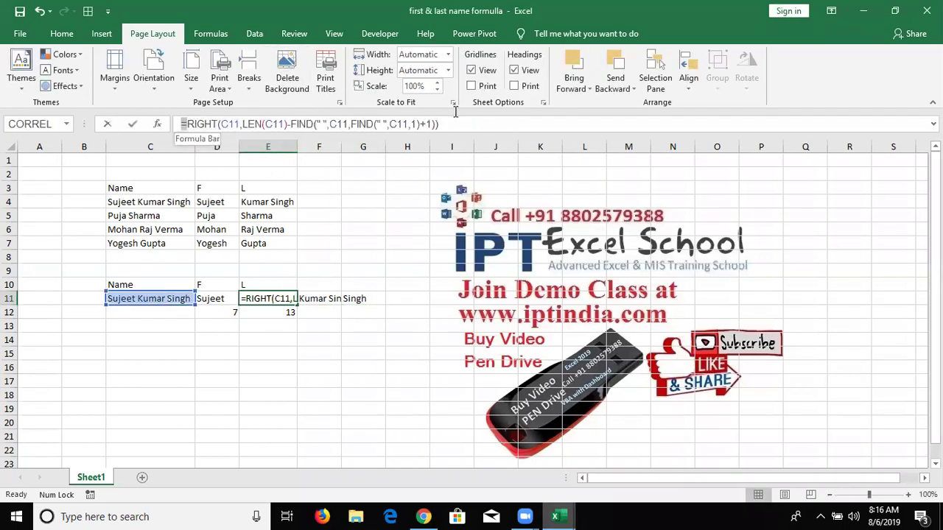
key(Escape)
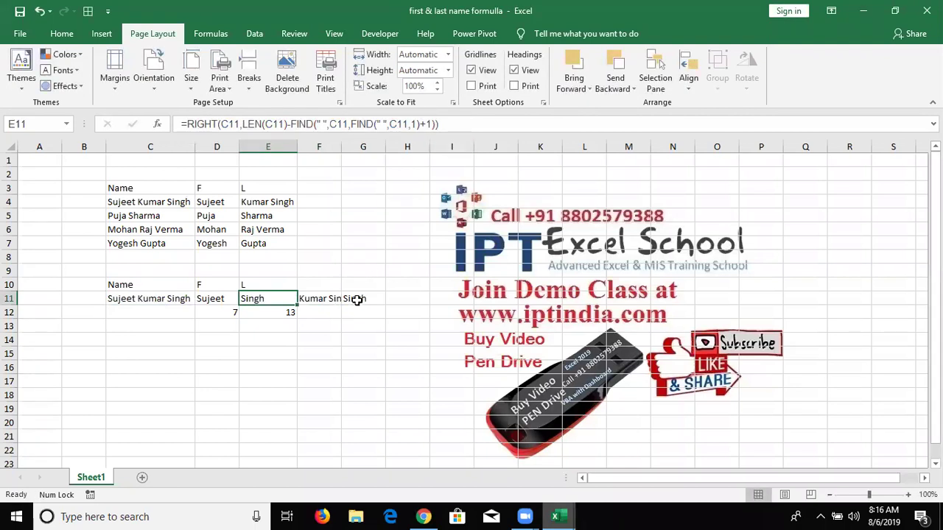
click(319, 298)
drag(186, 124, 388, 127)
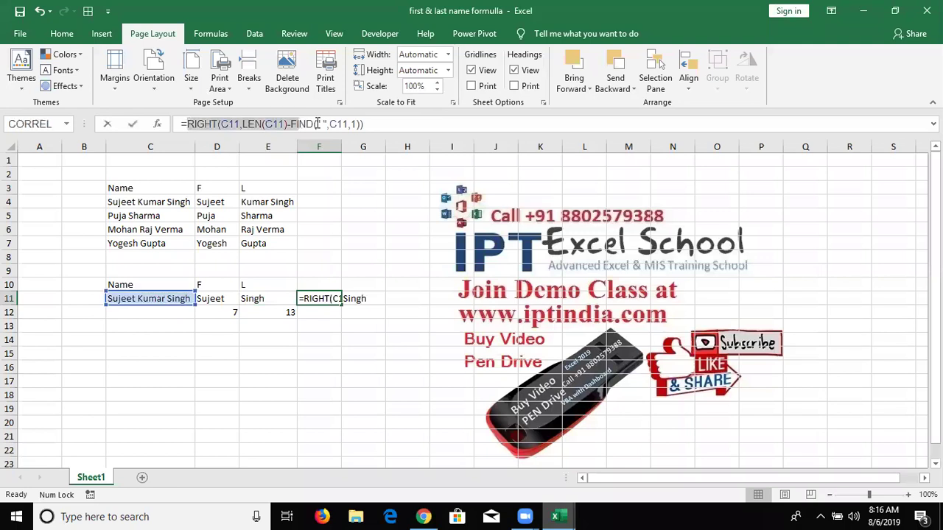
key(Escape)
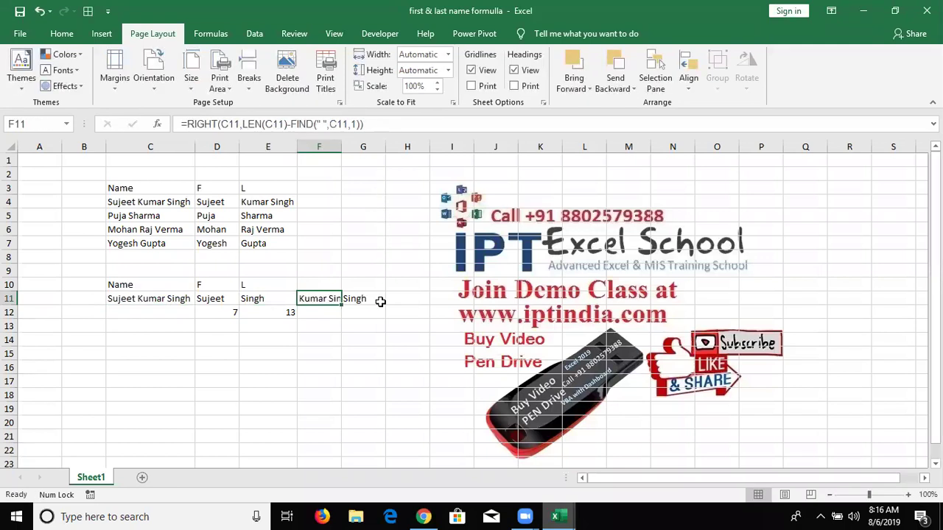
Paste the RIGHT expression over the F11 argument in G11's IFERROR formula.
click(372, 300)
double_click(371, 300)
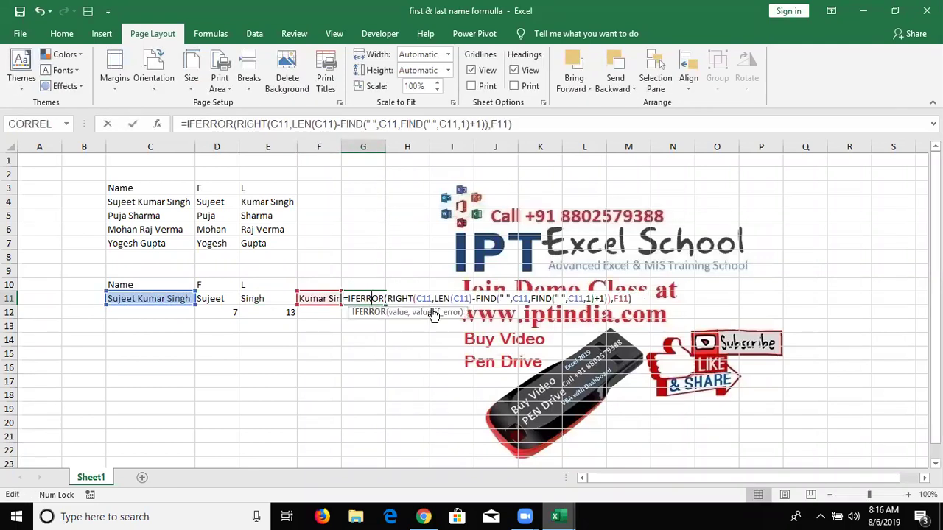
double_click(621, 298)
key(ctrl+v)
key(Return)
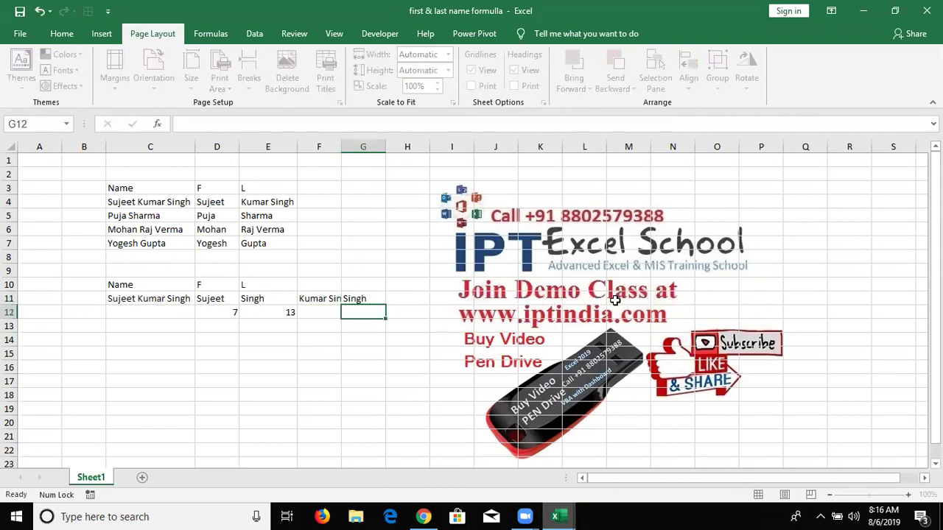
key(Return)
click(357, 296)
Move the IFERROR last-name formula from G11 into E11.
key(ctrl+c)
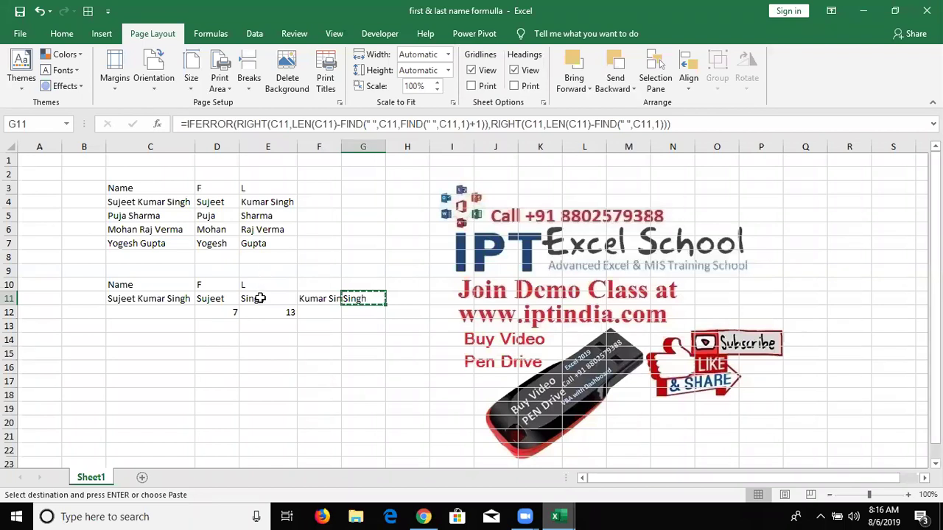
click(260, 299)
key(ctrl+v)
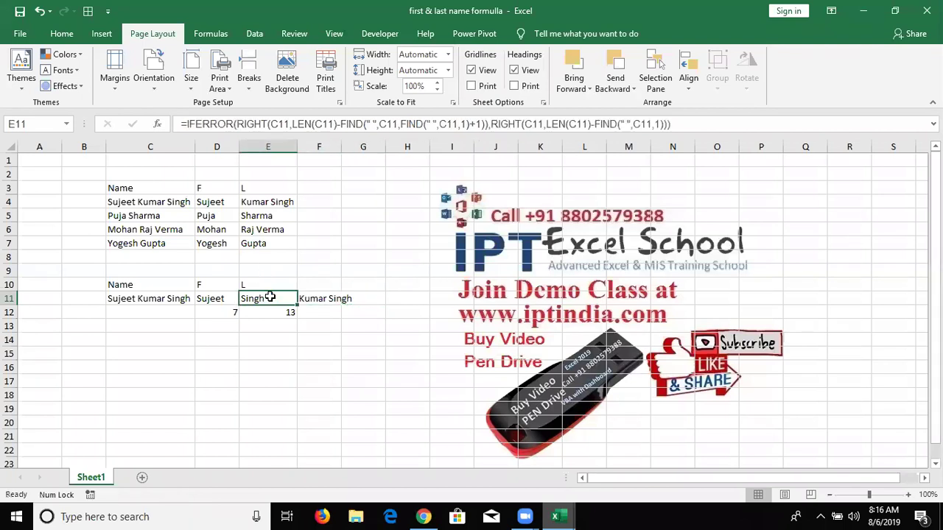
Fill E11's formula into E4:E7, returning Singh, Sharma, Verma and Gupta.
key(ctrl+c)
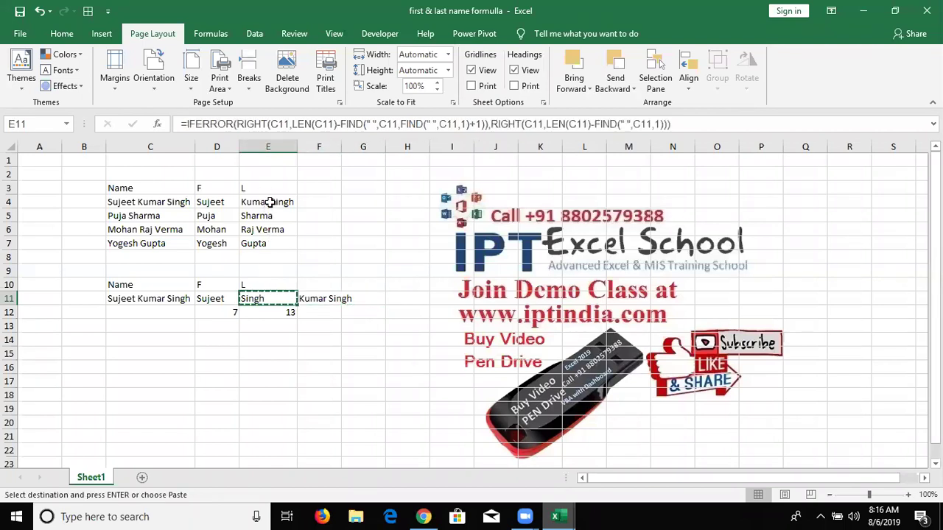
click(284, 202)
key(ctrl+v)
key(shift+Down)
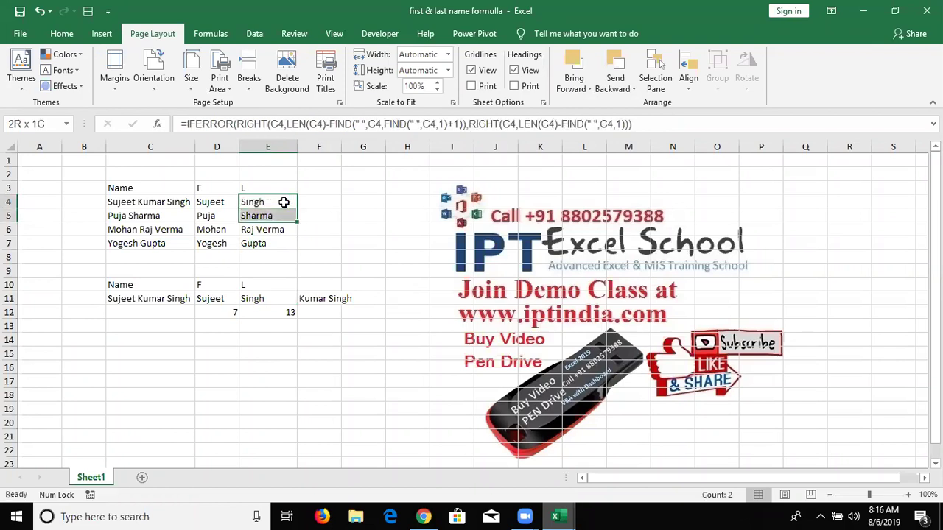
key(shift+Down)
key(shift+Down)
key(Return)
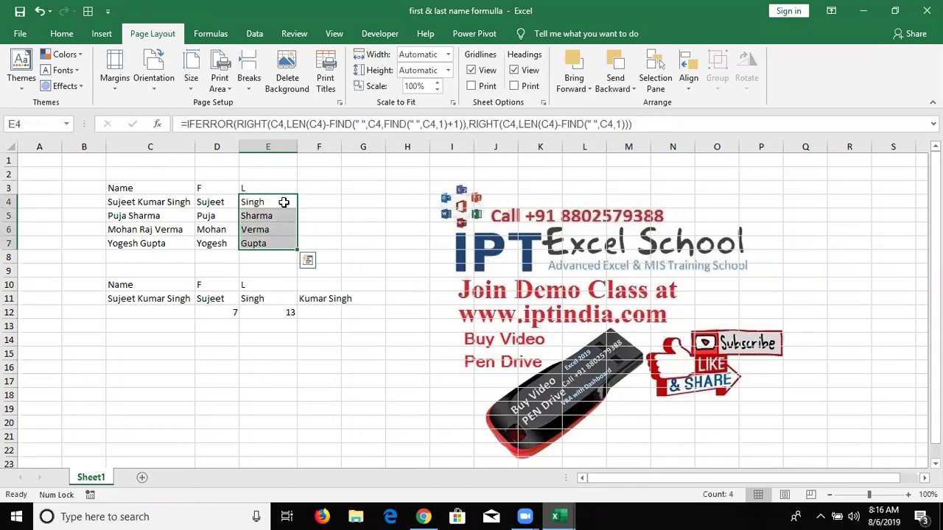
key(Escape)
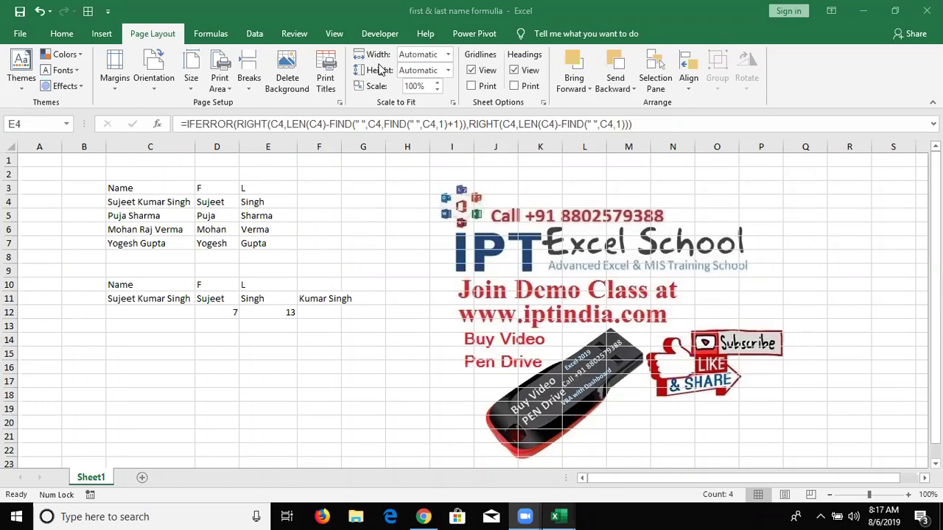
scroll(155, 360, down, 4)
scroll(148, 359, down, 2)
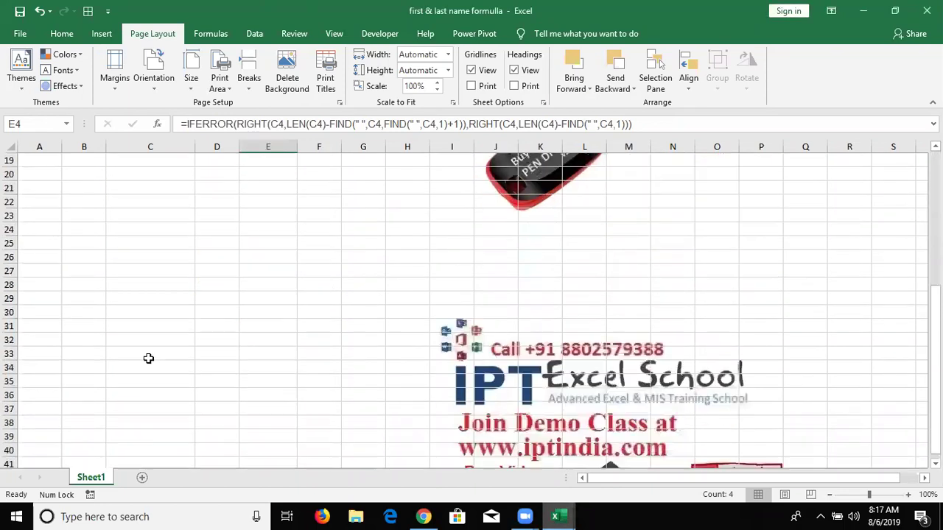
click(127, 272)
key(Up)
text(NAme)
key(Return)
text(Sujeet)
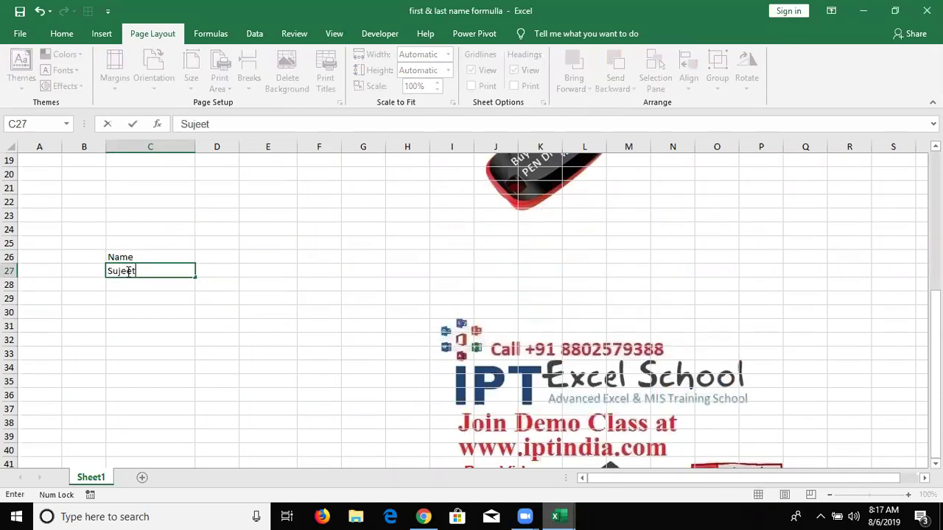
text( Kumar S)
text(ingh)
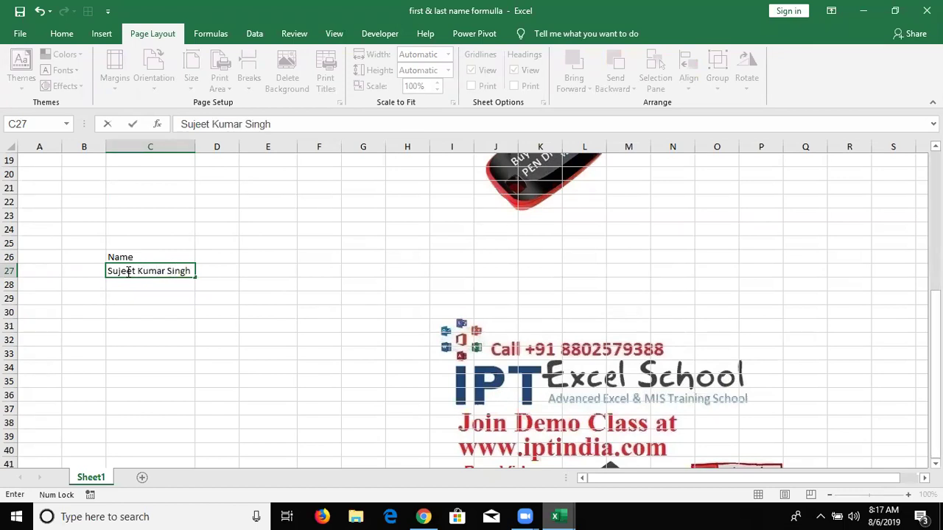
key(Tab)
Add the headers F, M and L in D26, E26 and F26.
key(Up)
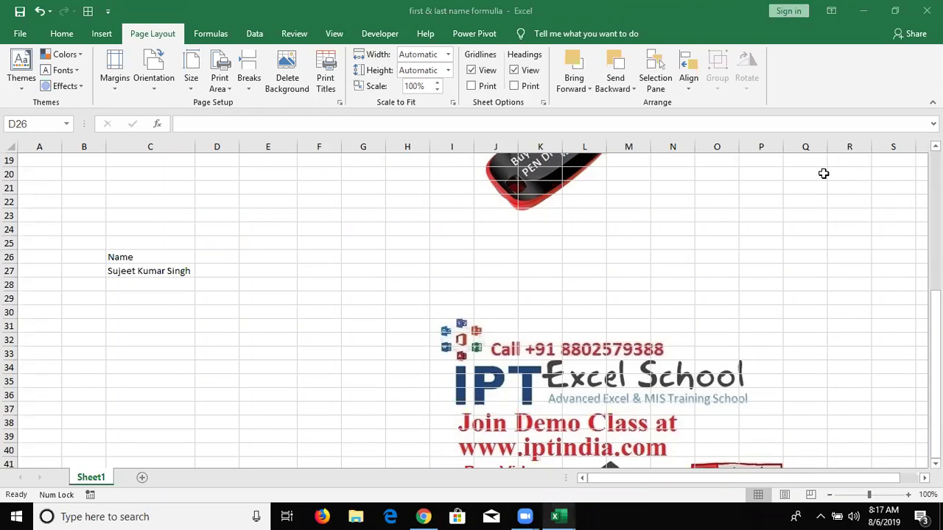
click(212, 259)
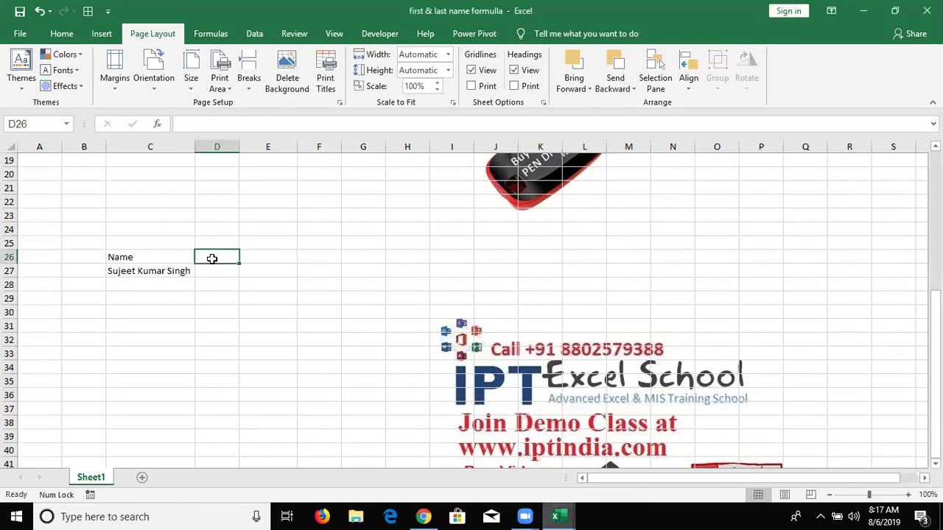
text(F)
key(Tab)
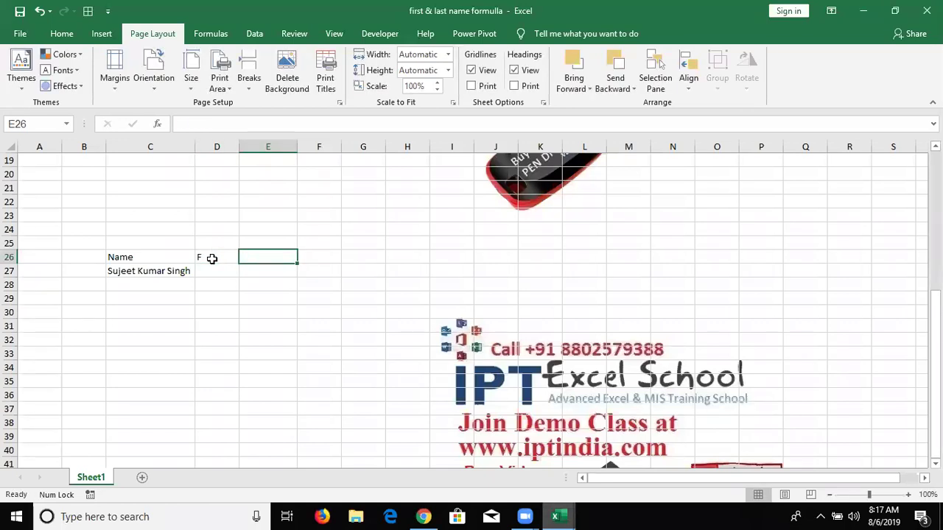
text(M)
key(Tab)
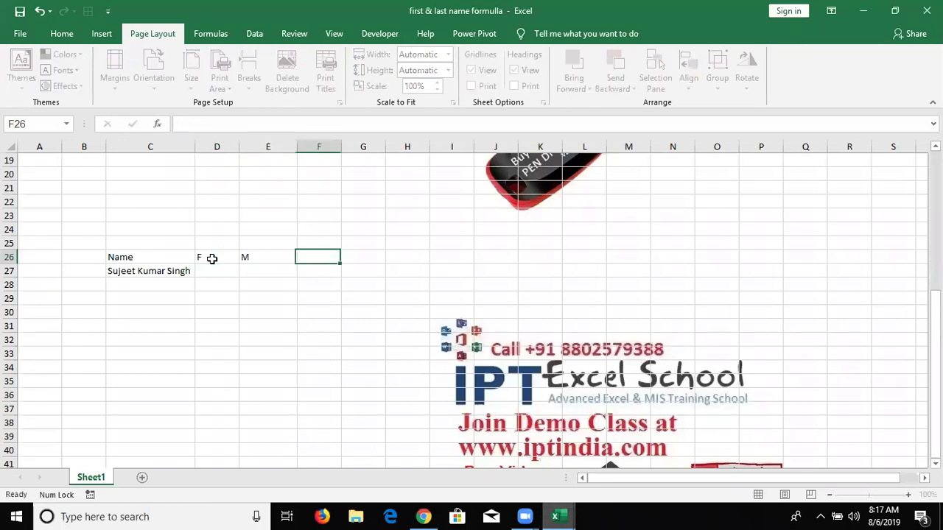
text(L)
key(Return)
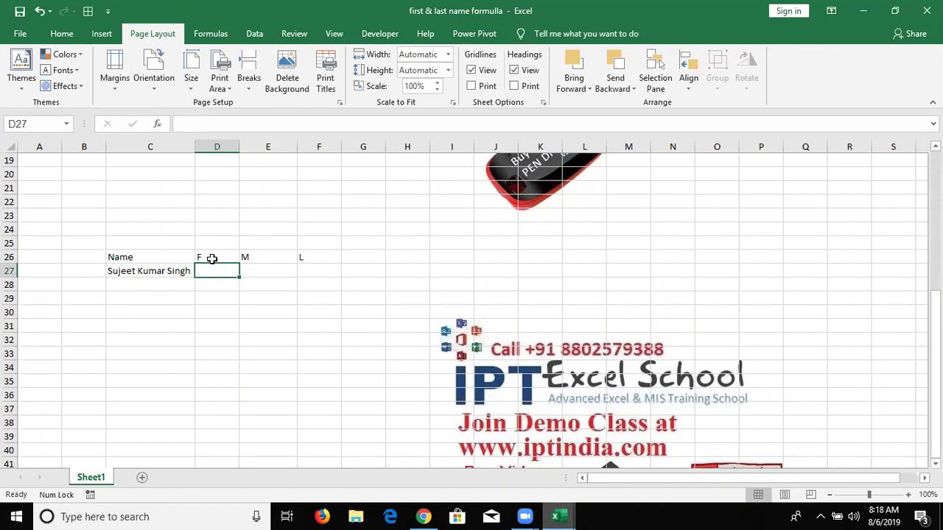
text(=)
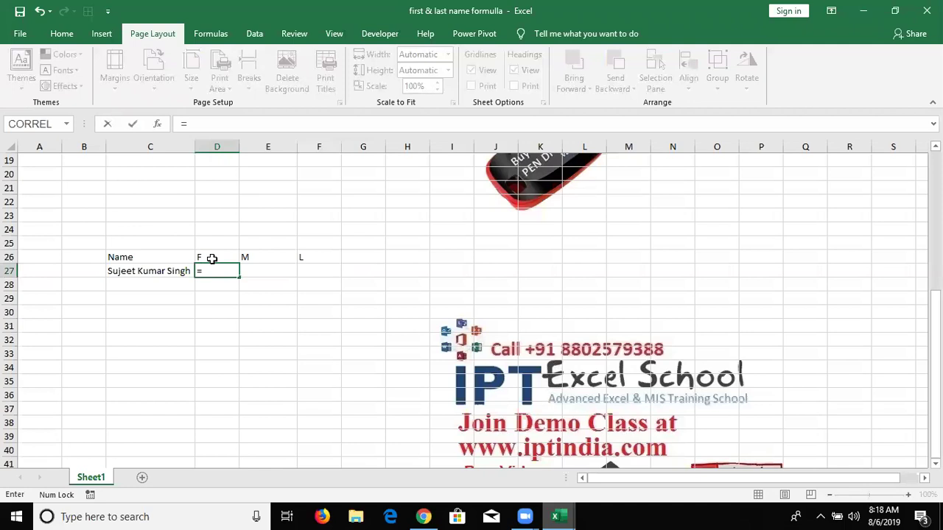
Enter =LEFT(C27,6) in D27 to show the first name Sujeet.
text(le)
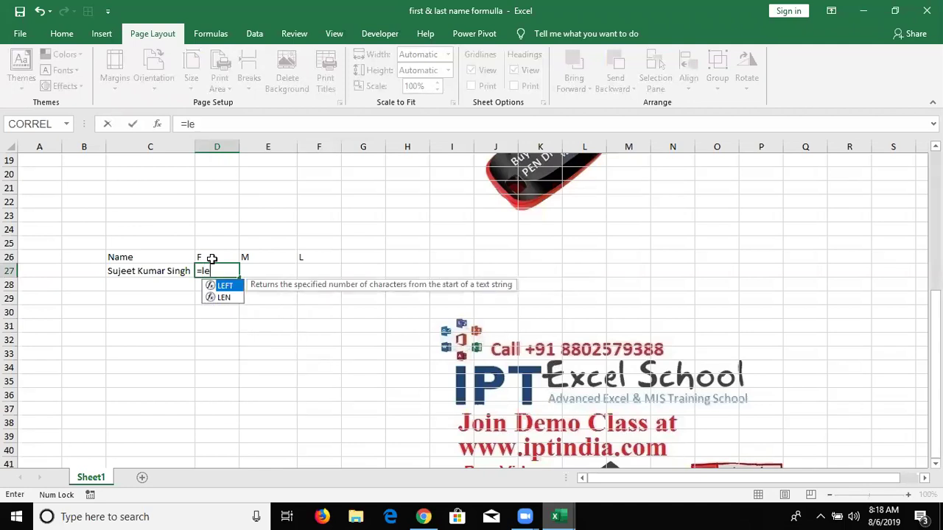
key(Caps_Lock)
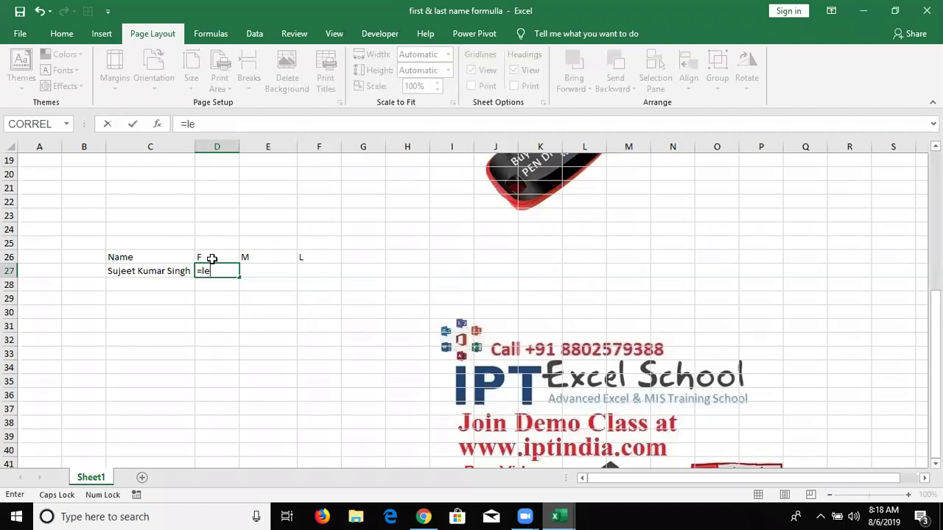
text(f)
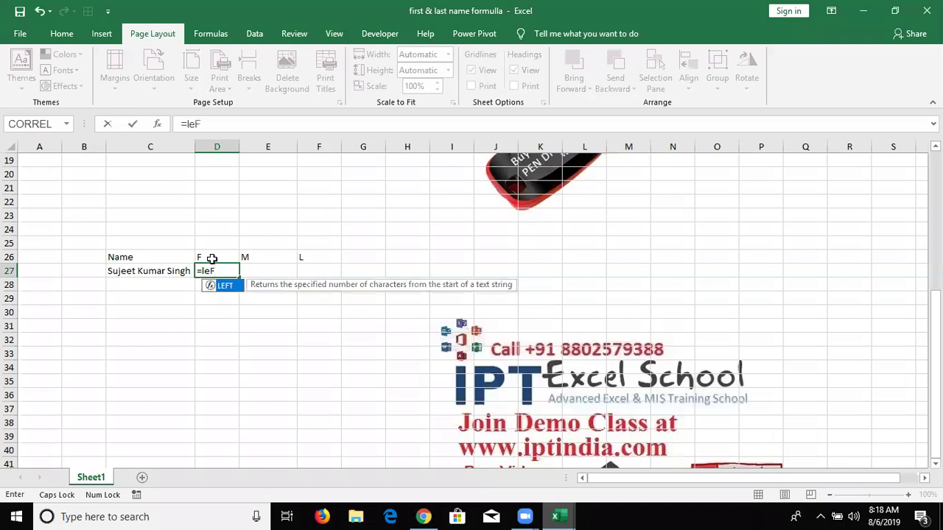
key(Tab)
key(Left)
text(,6)
key(Return)
key(Up)
Enter =MID(C27,8,5) in E27 to show the middle name Kumar.
key(Right)
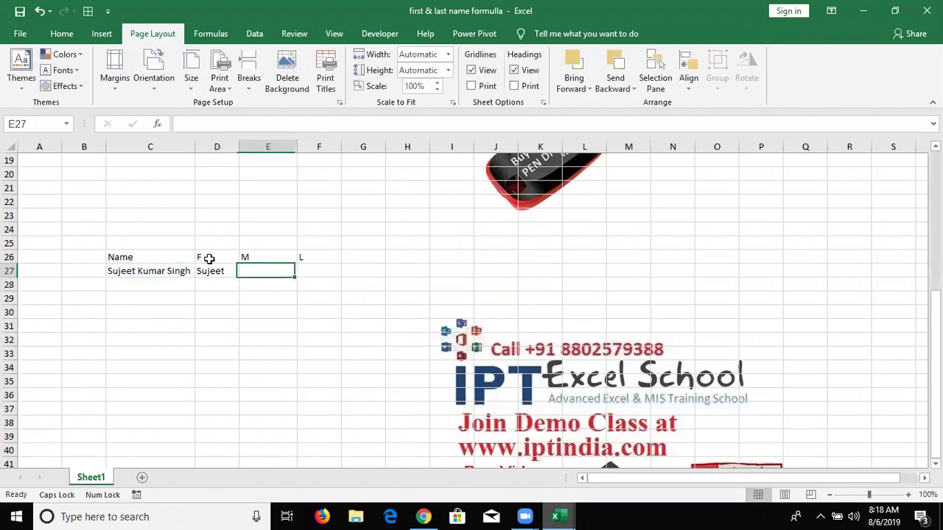
text(=MI)
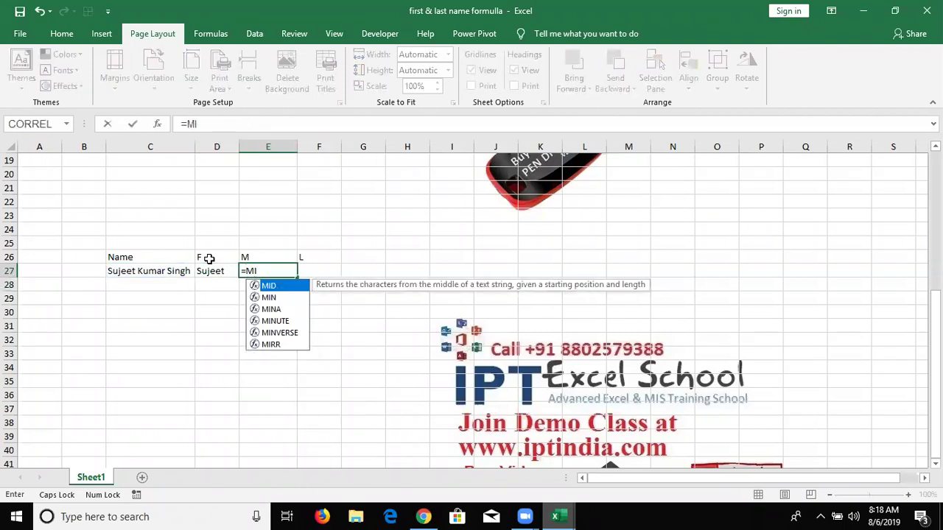
text(D()
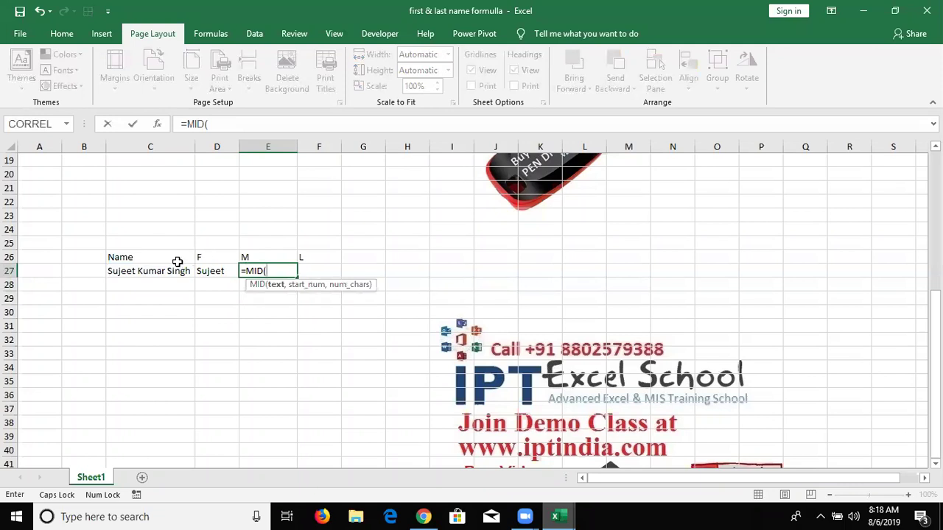
click(180, 272)
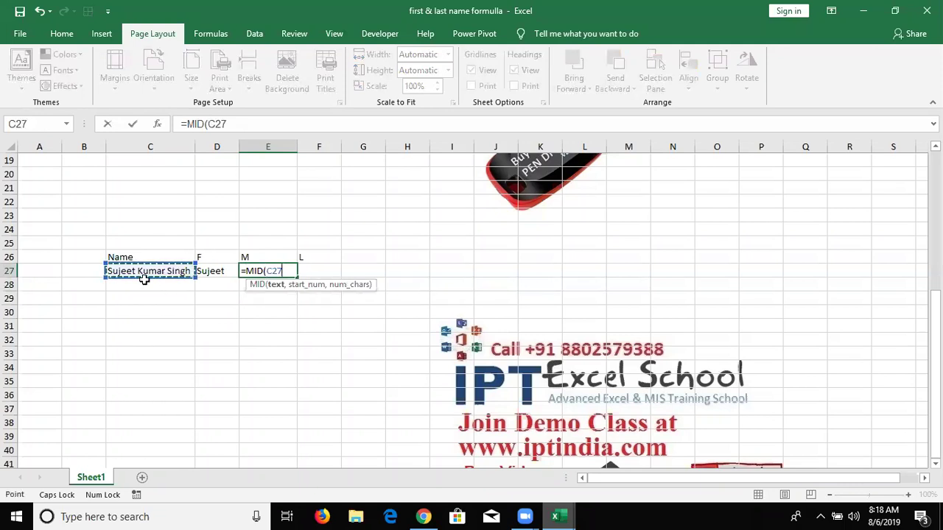
text(,8,5)
key(ctrl+Return)
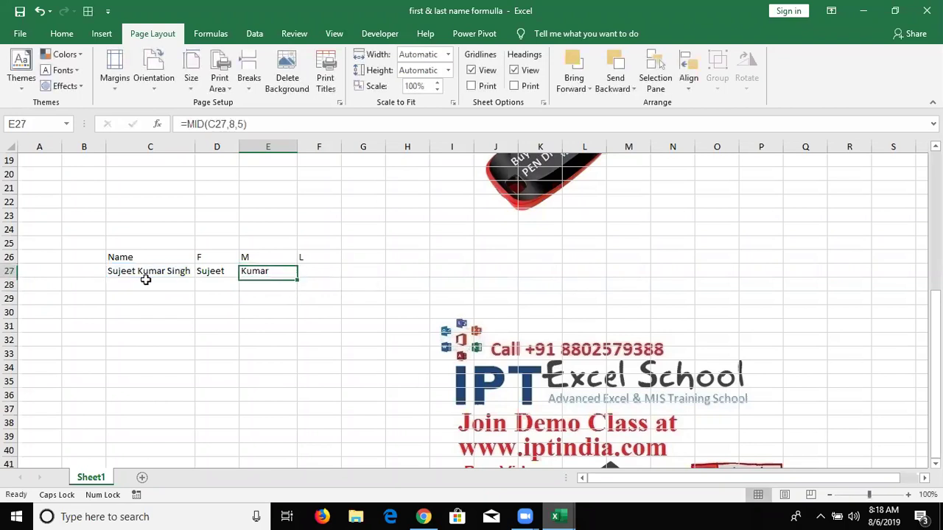
Enter =RIGHT(C27,5) in F27 to show the last name Singh.
key(Right)
text(=)
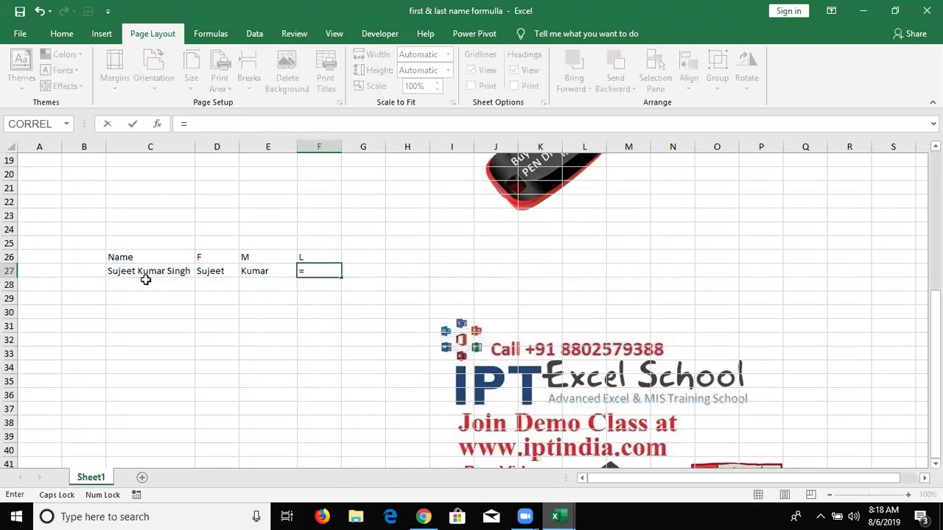
text(RIGHT()
key(Left)
key(Left)
click(146, 278)
text(,6)
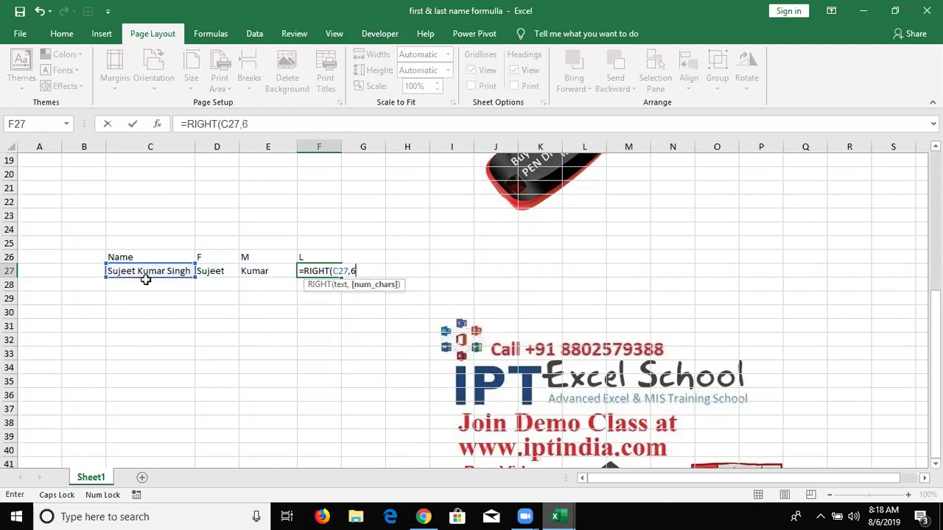
text())
key(BackSpace)
key(BackSpace)
text(5))
key(Return)
key(Up)
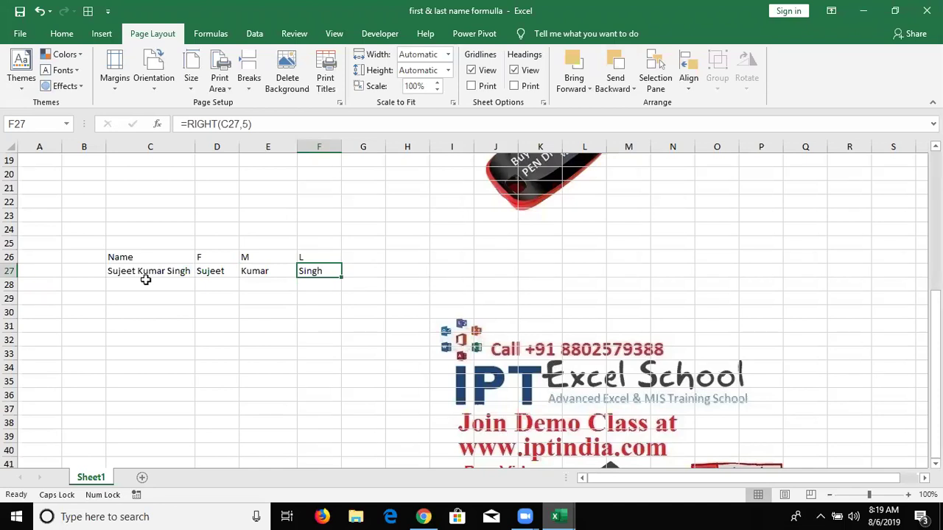
Enter =FIND(" ",C27,1) in D28, giving the first space's position 7.
key(Down)
key(Left)
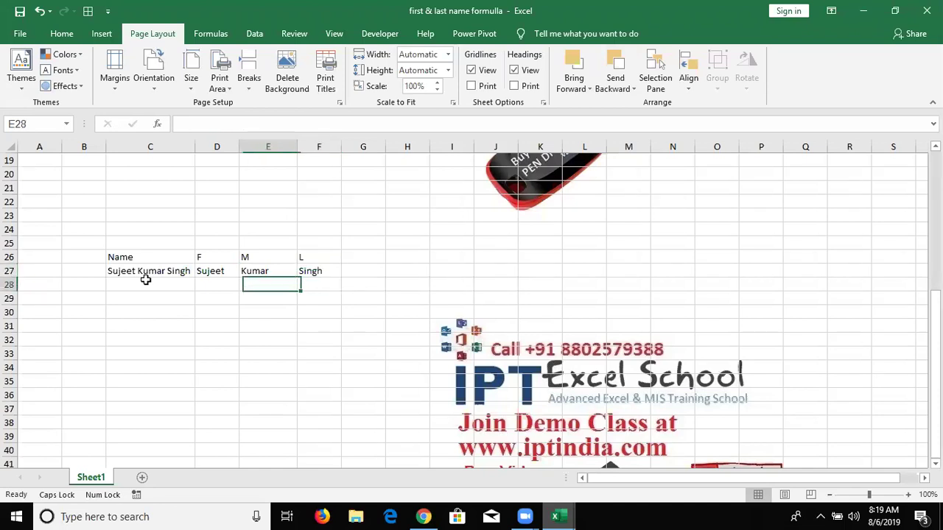
key(Left)
text(=FIND(" ")
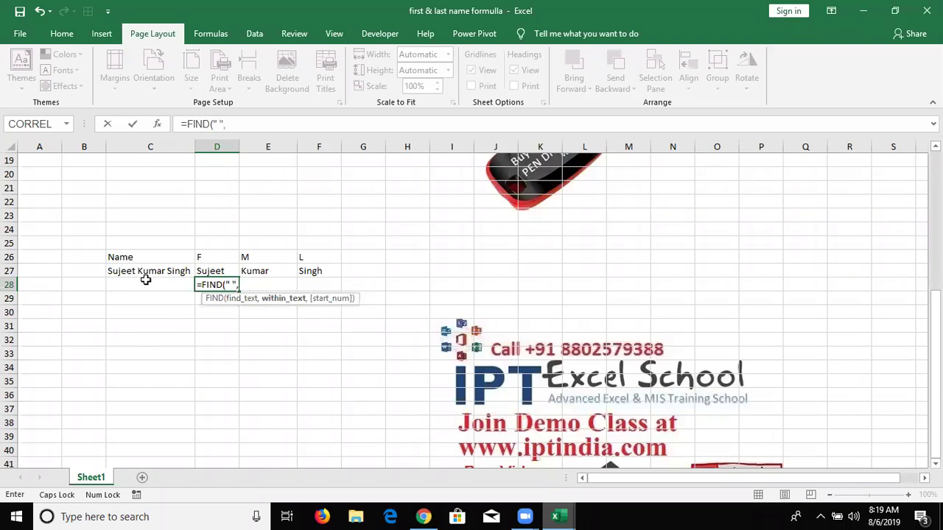
text(,)
click(157, 270)
text(,1)
key(Return)
key(Up)
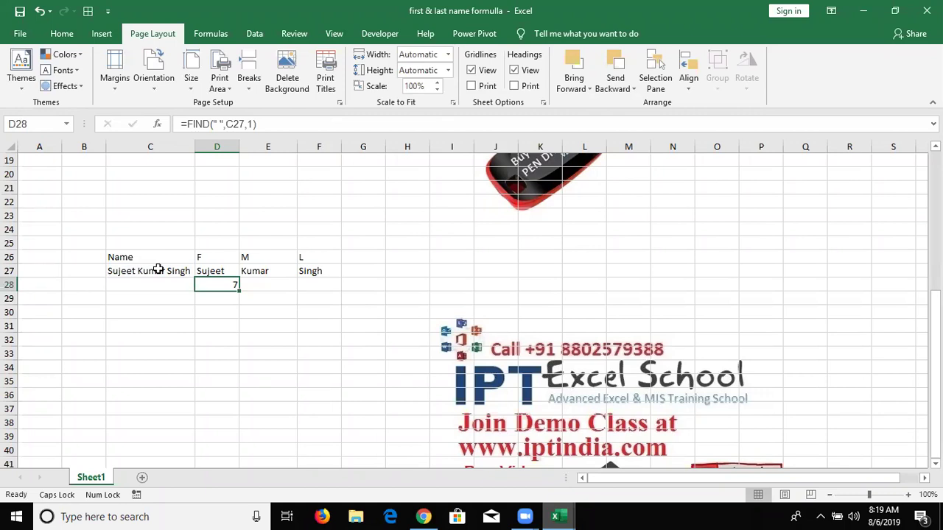
Change D27's formula to =LEFT(C27,D28-1) so it still shows Sujeet.
key(Up)
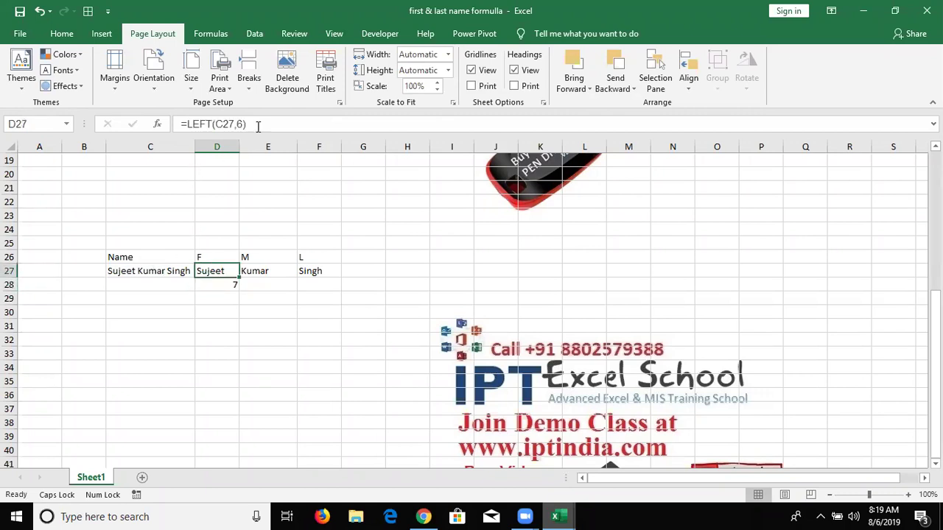
double_click(241, 124)
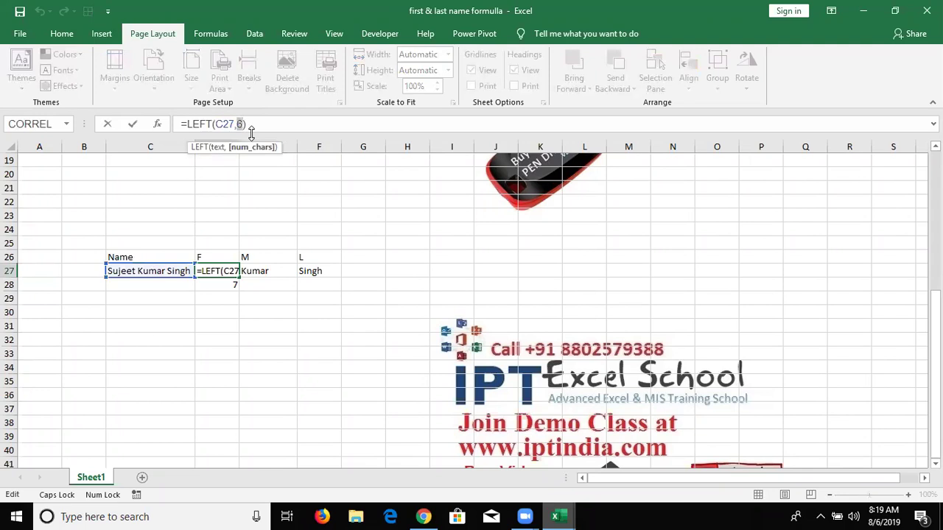
key(BackSpace)
click(224, 284)
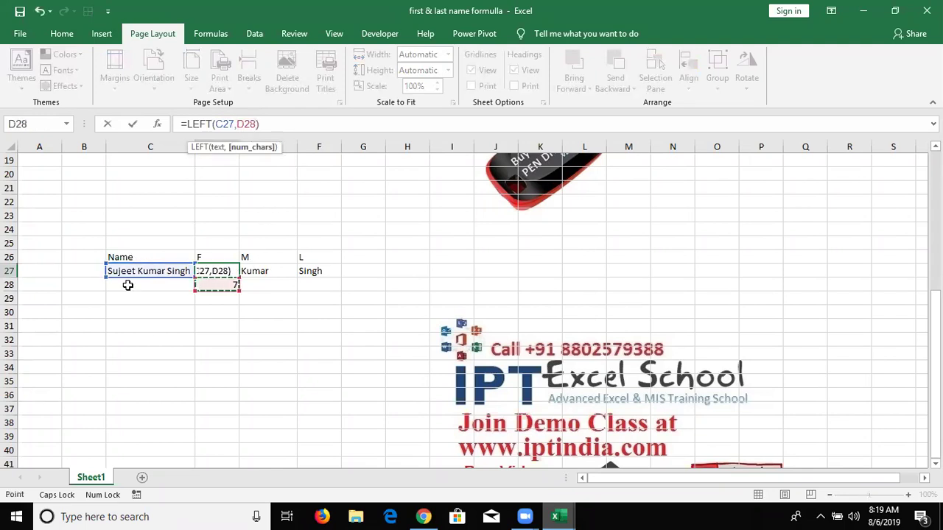
text(-1)
key(Return)
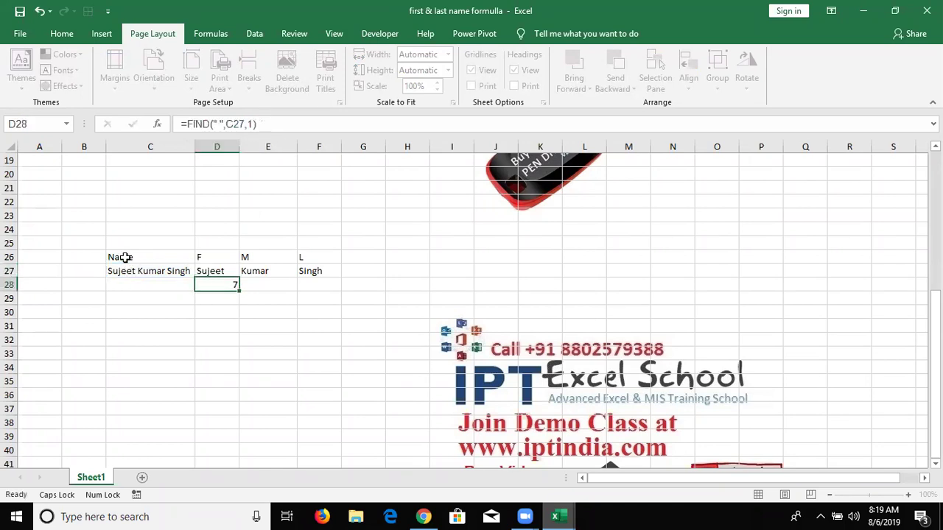
key(Left)
key(Up)
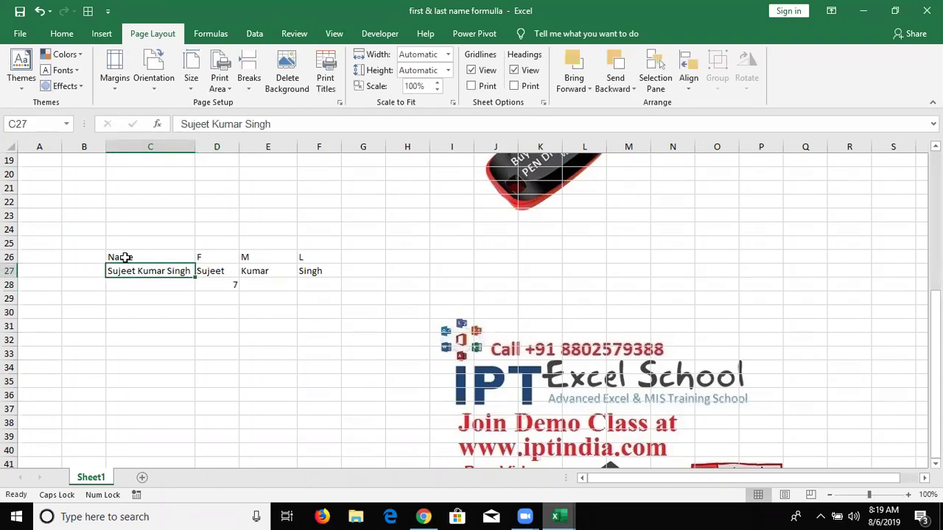
key(Right)
key(Right)
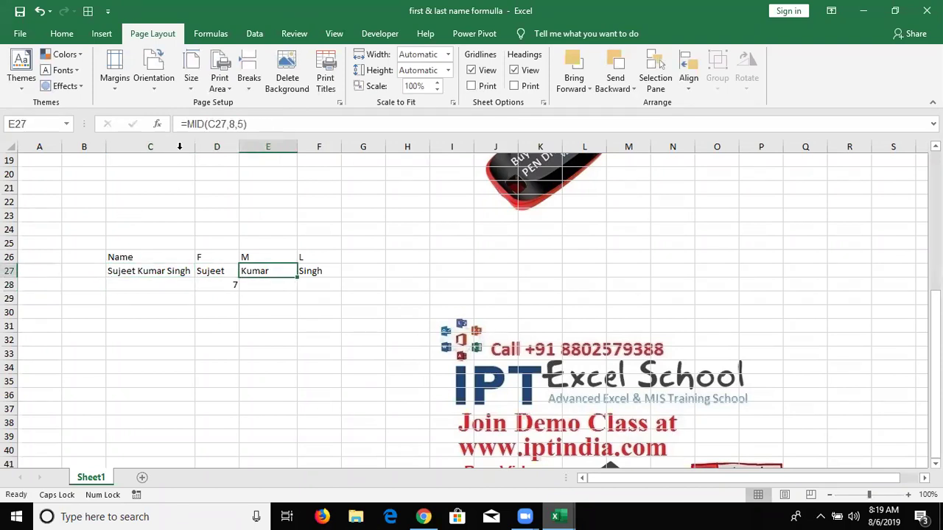
Begin a MID formula in E28 using C27 and D28+1, then cancel it.
click(261, 290)
text(=MID()
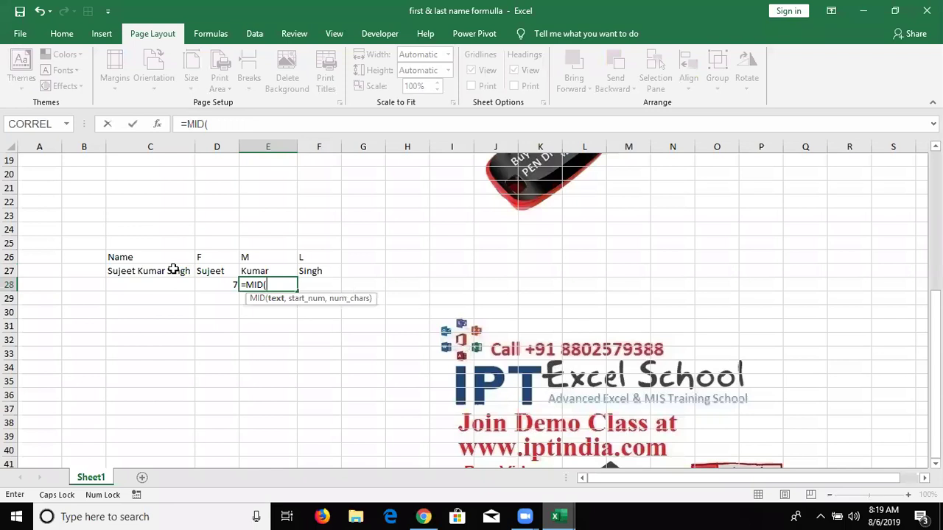
click(173, 270)
text(,)
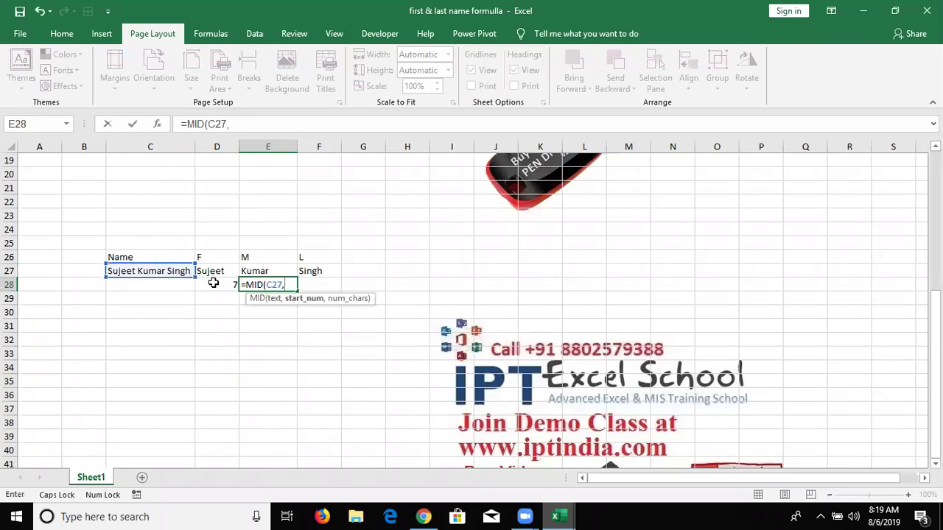
click(213, 283)
text(+1)
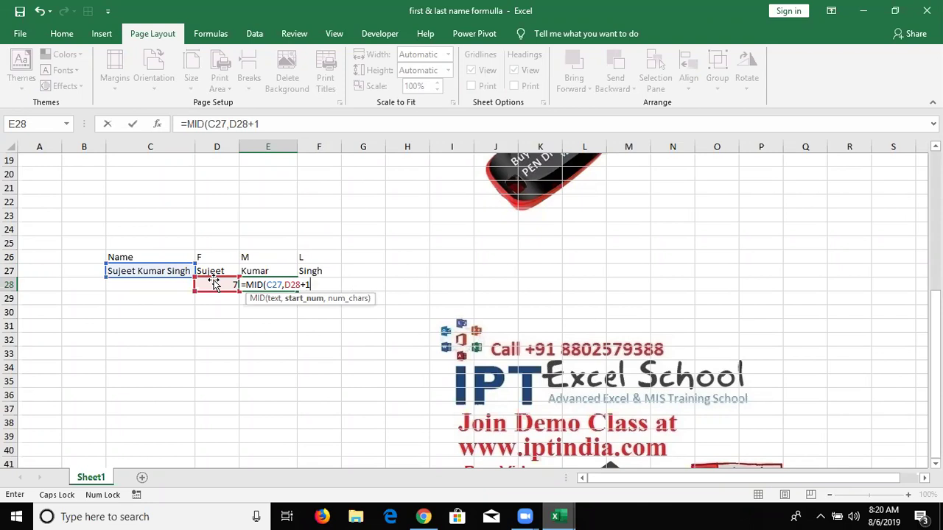
text(,)
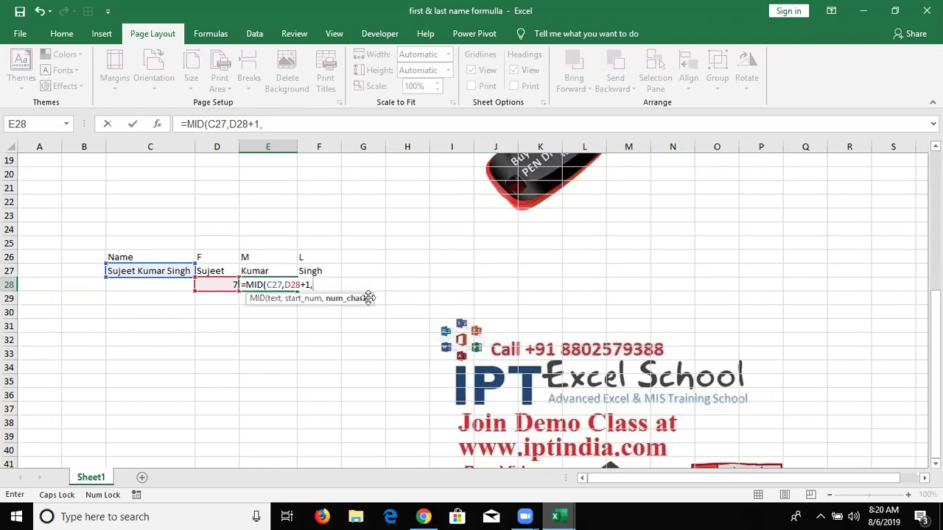
key(Escape)
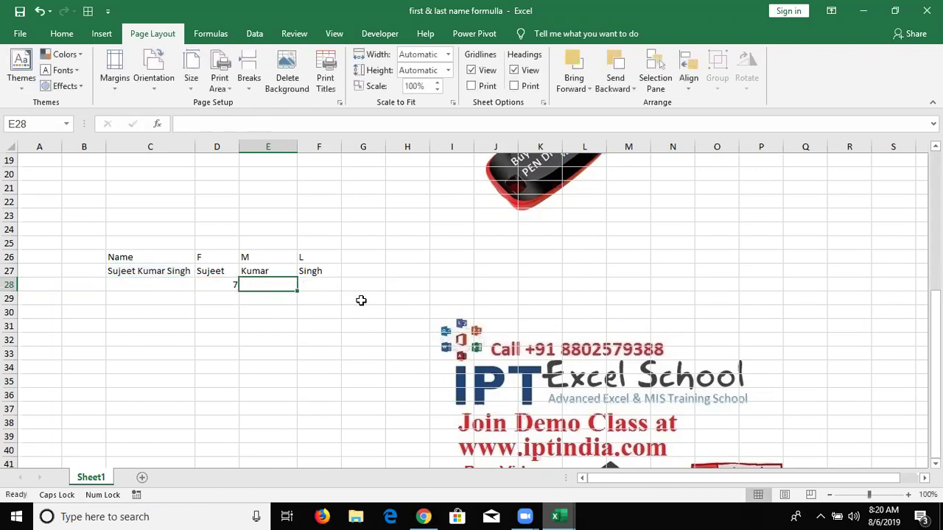
Enter =FIND(" ",C27,D28+1) in E28, returning the second space's position 13.
text(=FIND)
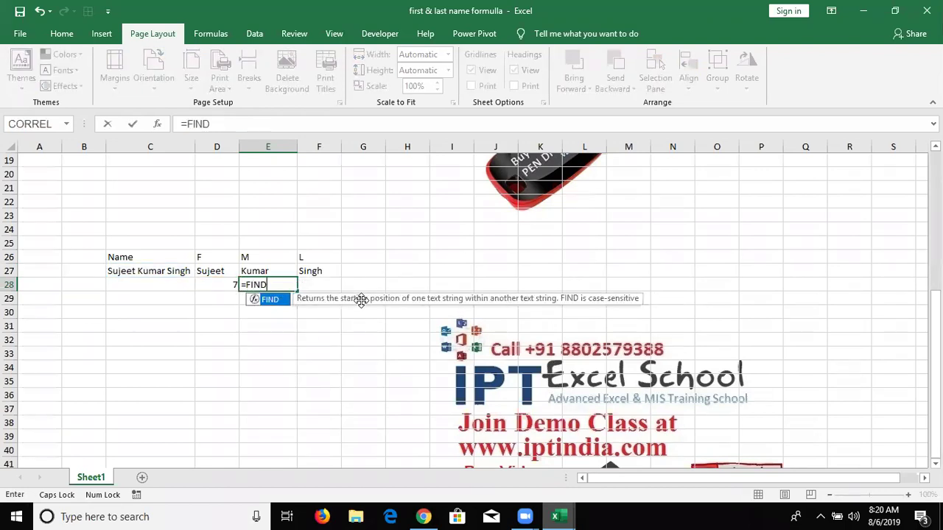
text((" ",)
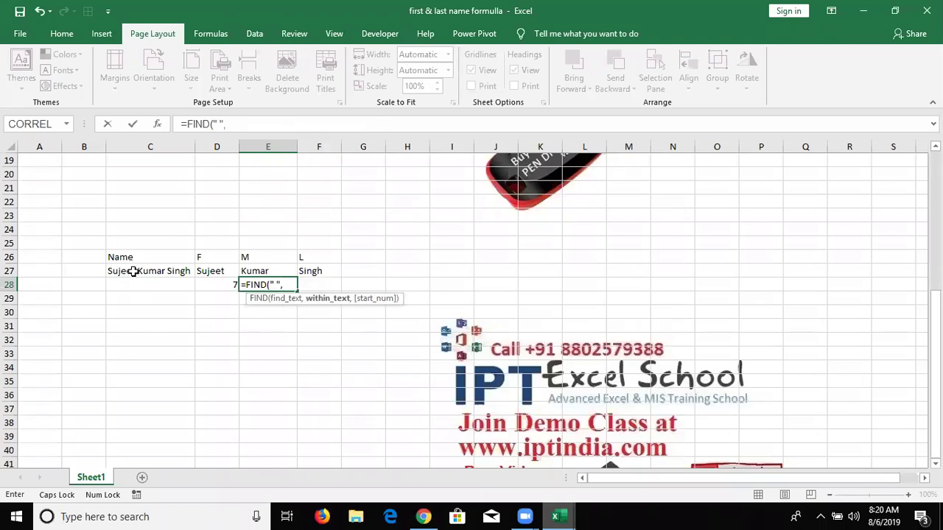
click(134, 272)
text(,)
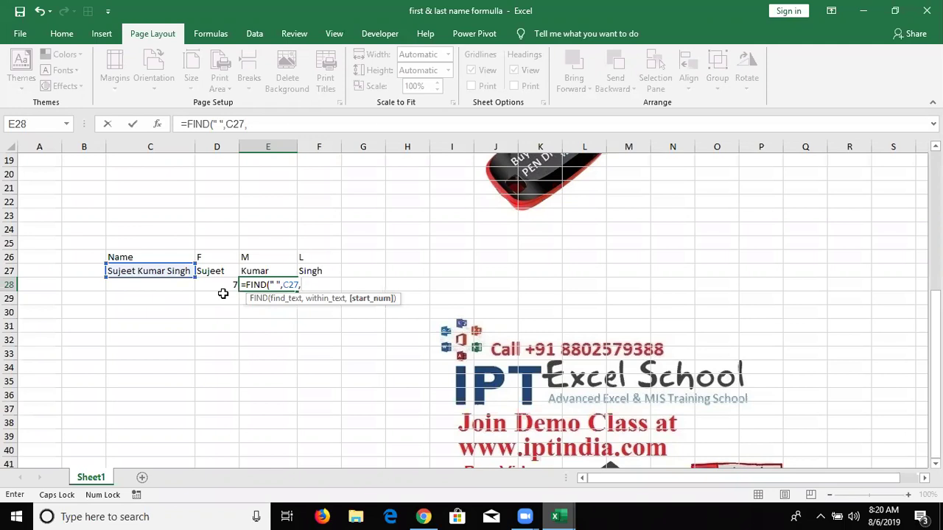
click(220, 284)
text(+1)
key(Return)
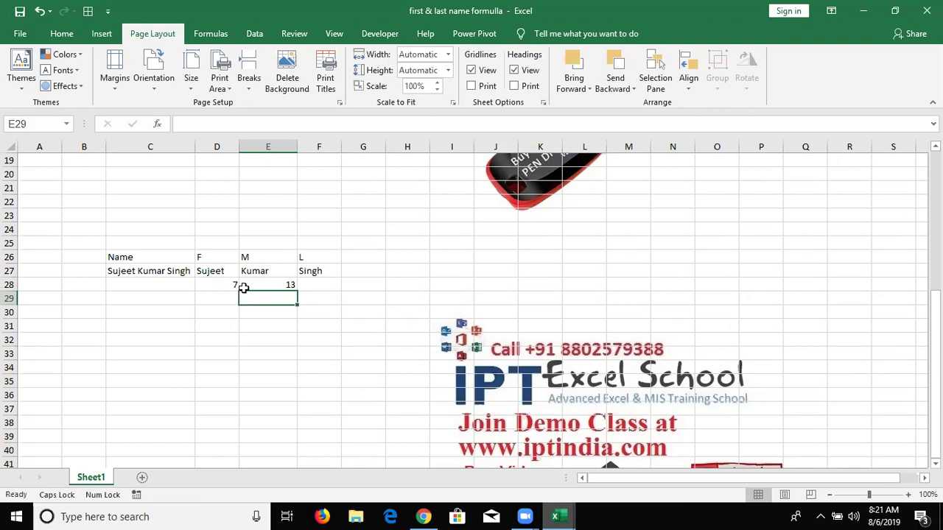
Make E27's middle-name start position D28+1, just after the first space.
click(246, 288)
click(224, 286)
click(276, 288)
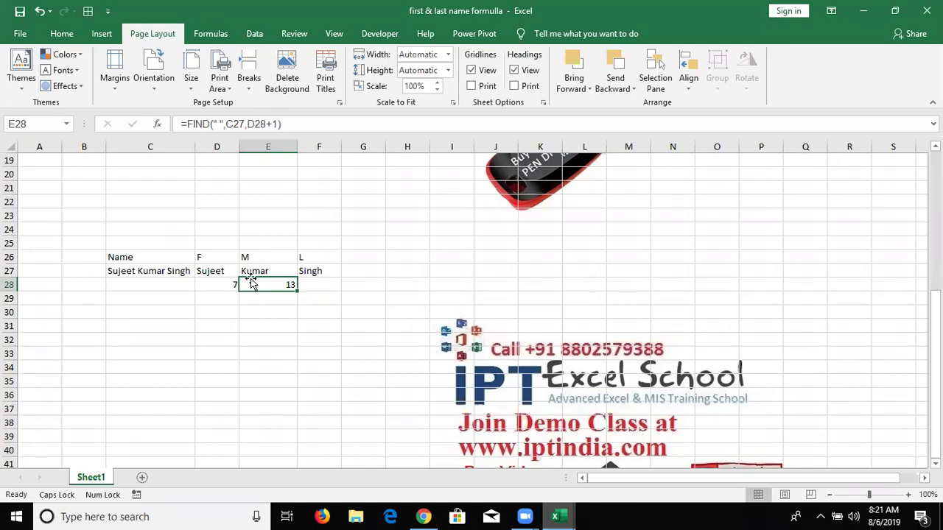
click(251, 272)
click(229, 124)
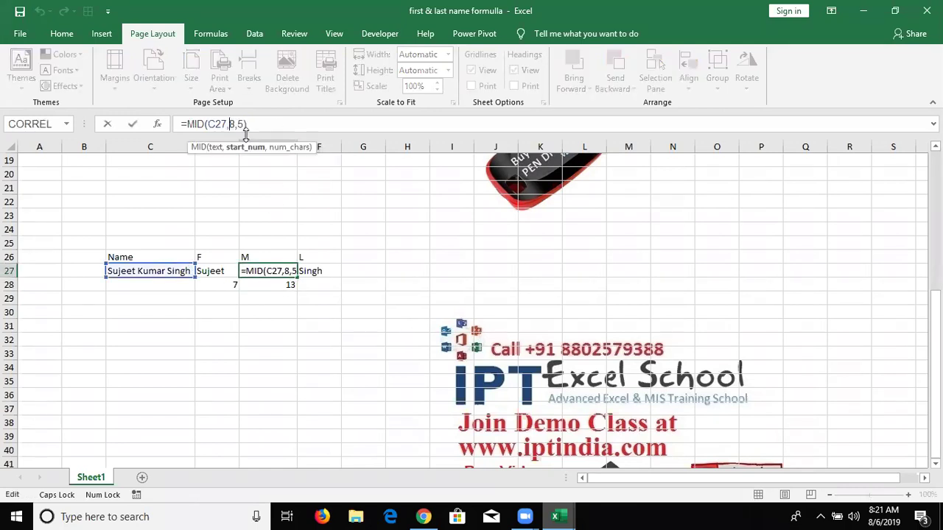
click(229, 286)
text(+1)
Set the middle-name length to E28-D28, giving =MID(C27,D28+1,E28-D28).
click(280, 125)
text(=)
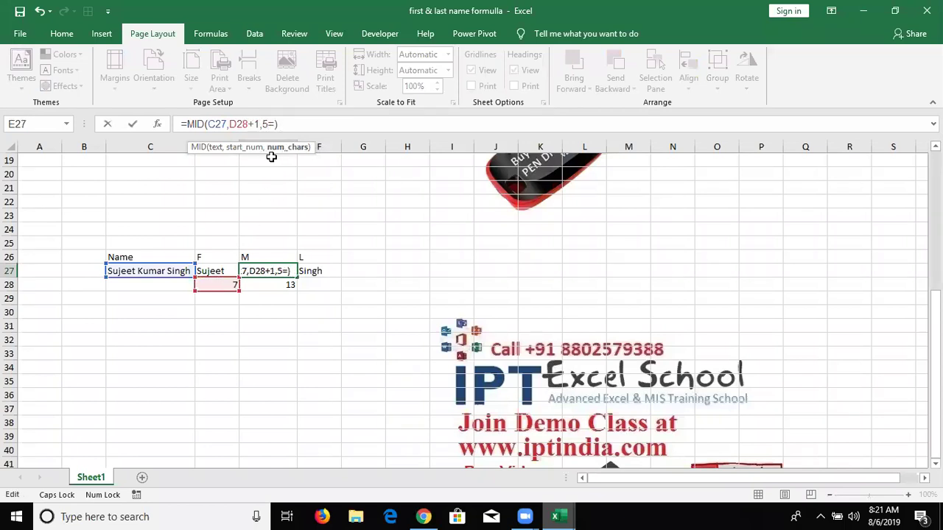
key(BackSpace)
key(BackSpace)
click(278, 286)
text(-)
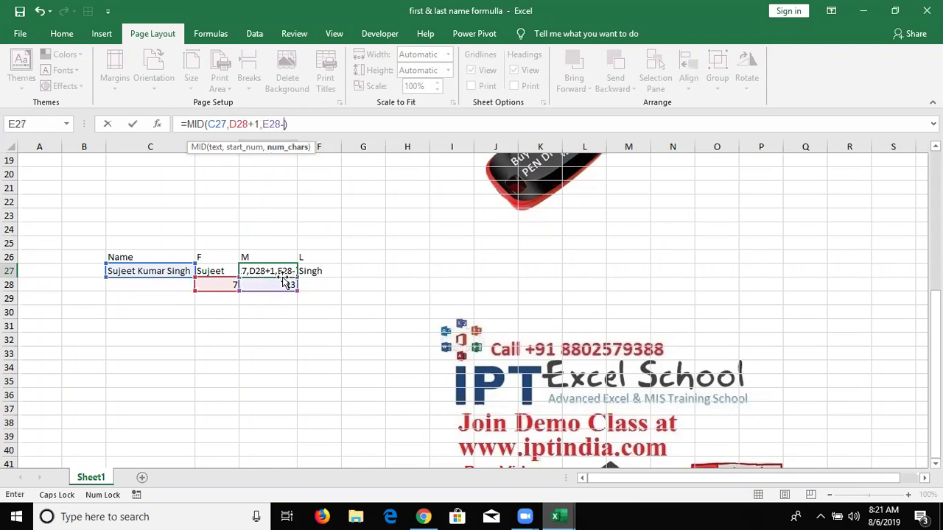
click(204, 288)
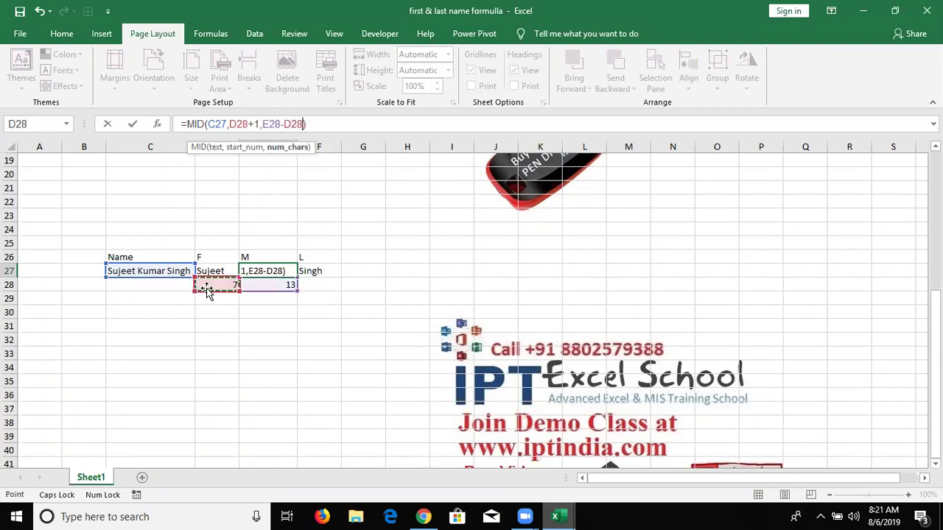
click(267, 271)
click(320, 271)
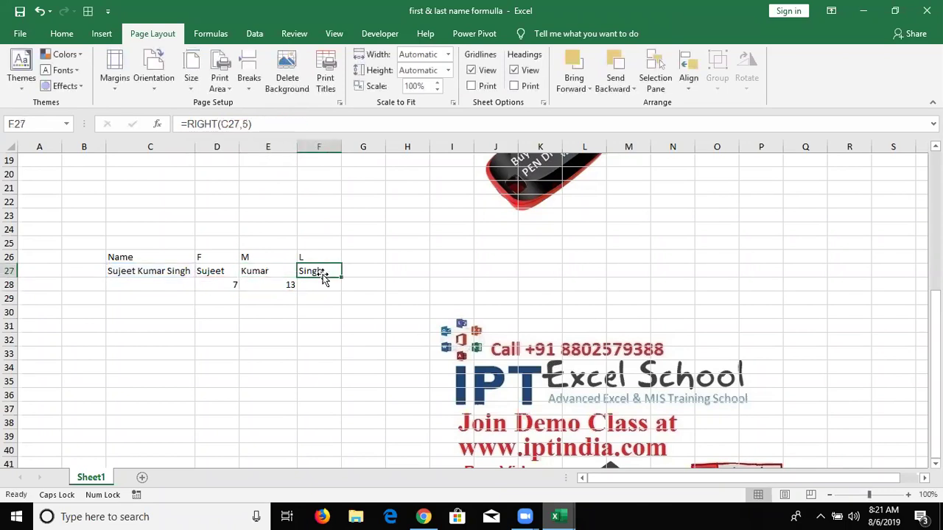
Change F27 to =RIGHT(C27,E28-D28), replacing the fixed length 5.
click(245, 124)
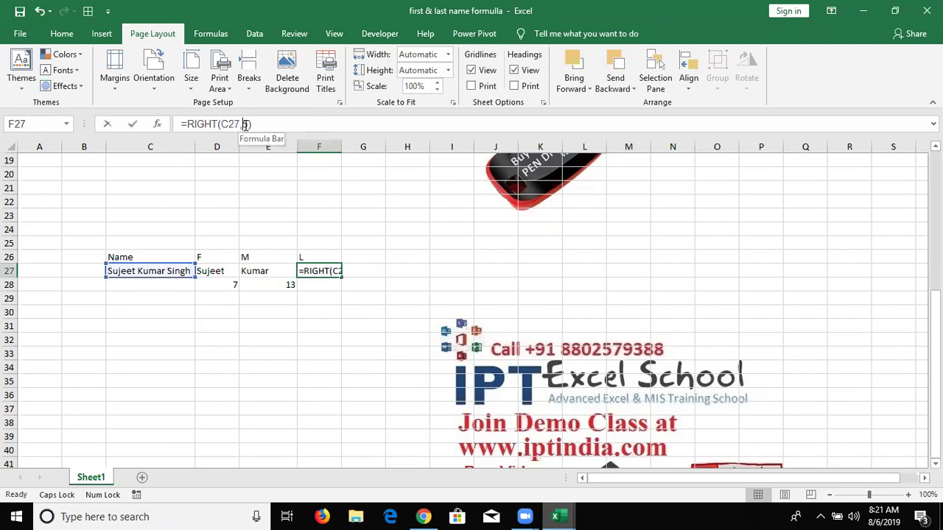
double_click(245, 124)
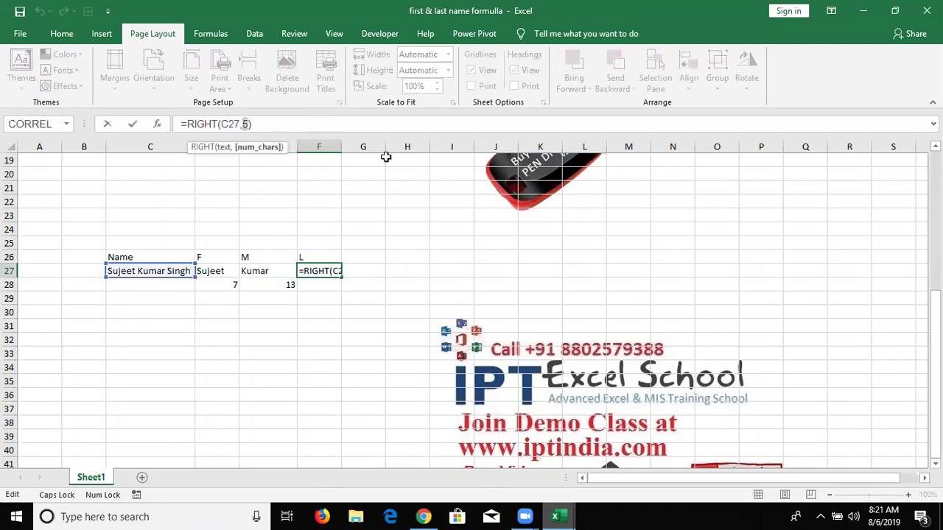
key(BackSpace)
click(271, 285)
text(-)
click(229, 285)
key(ctrl+Return)
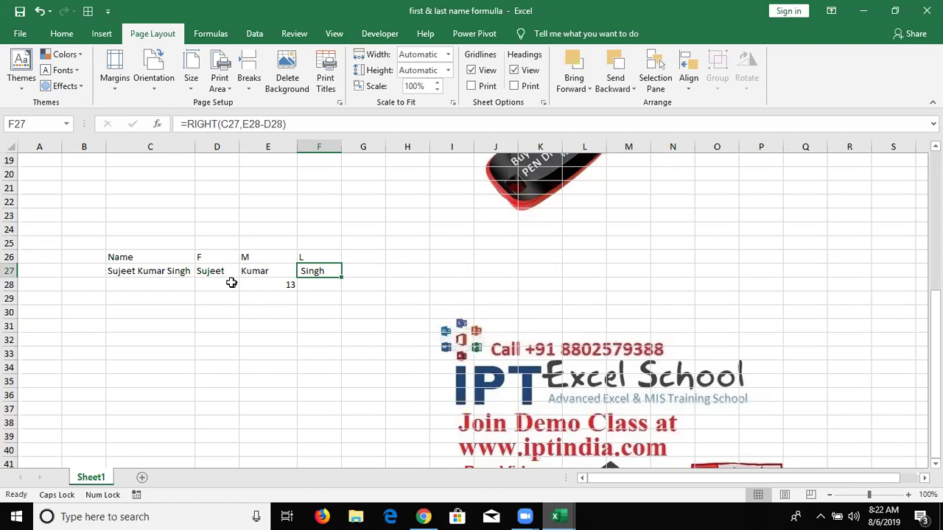
key(Down)
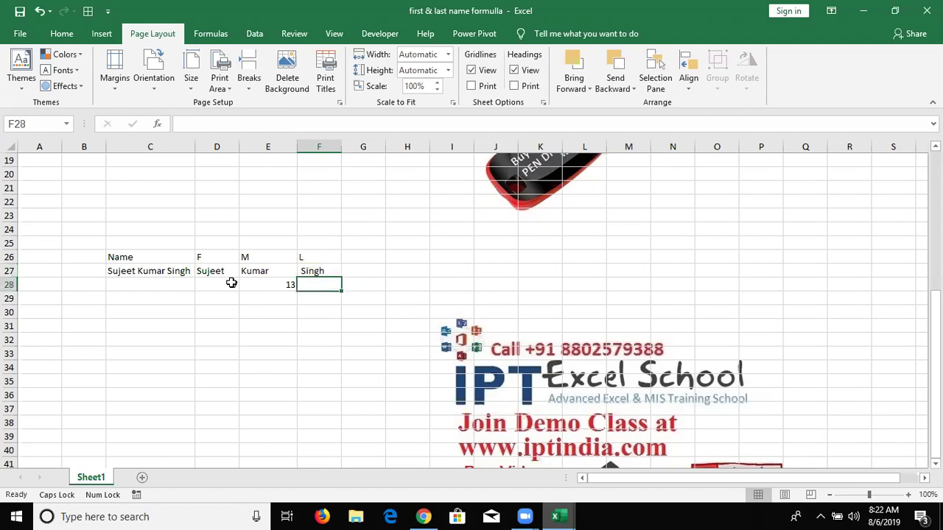
key(Up)
key(Left)
key(Right)
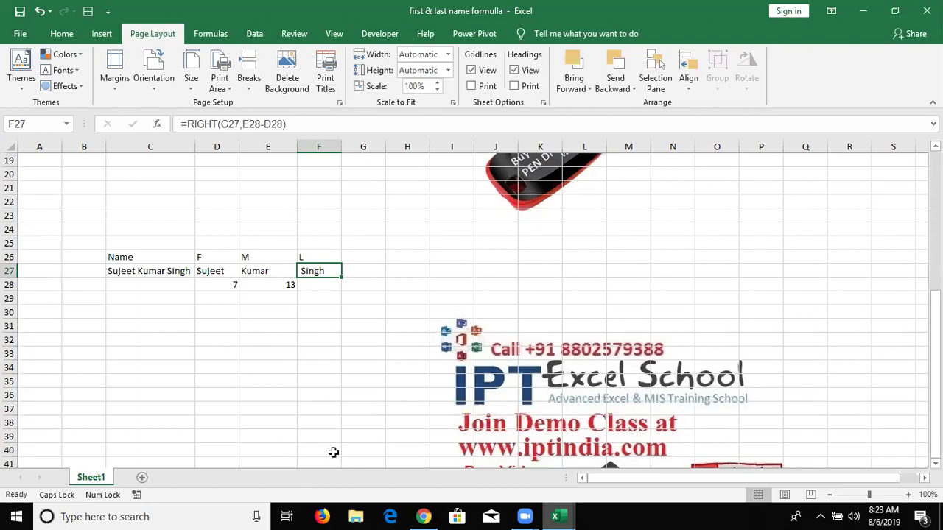
Enter a new three-word sample full name in C27 so row 27 re-splits it at spaces 4 and 10.
click(230, 285)
click(290, 284)
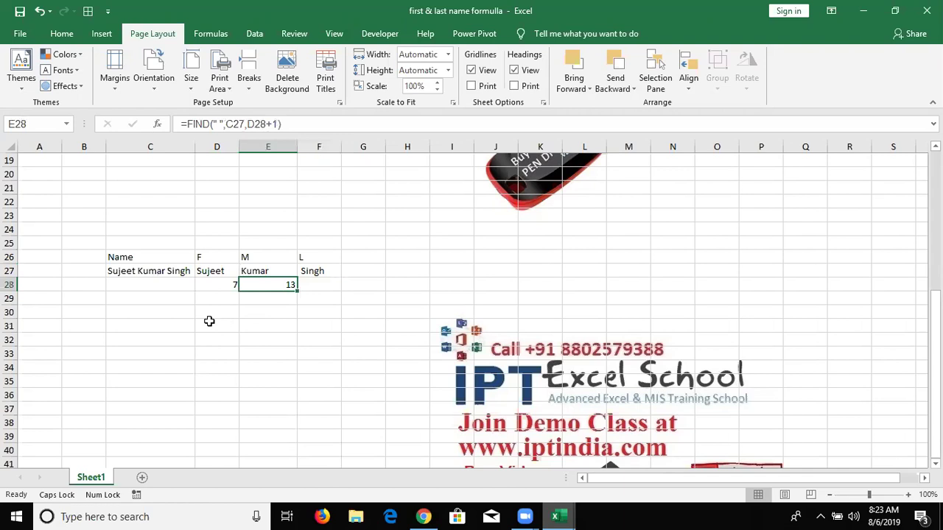
click(151, 270)
text(Raj)
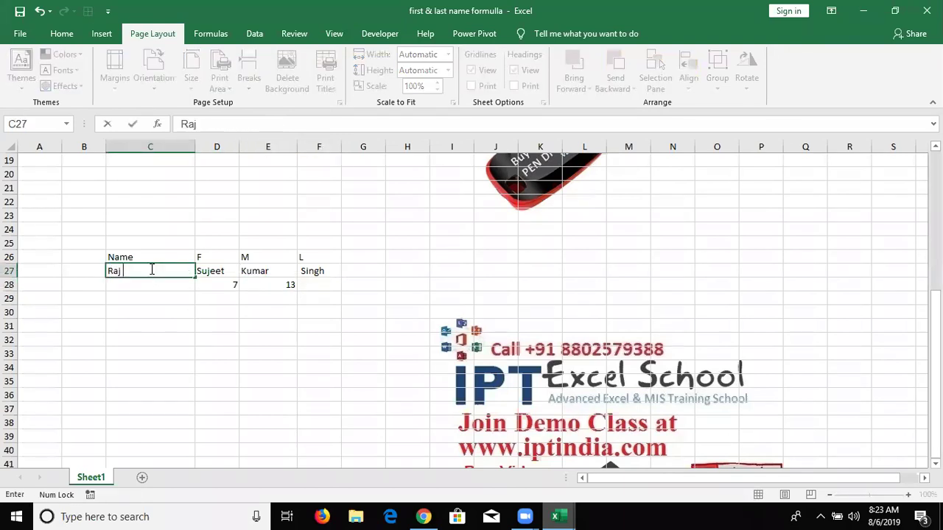
text( Kumar Sharma)
key(Return)
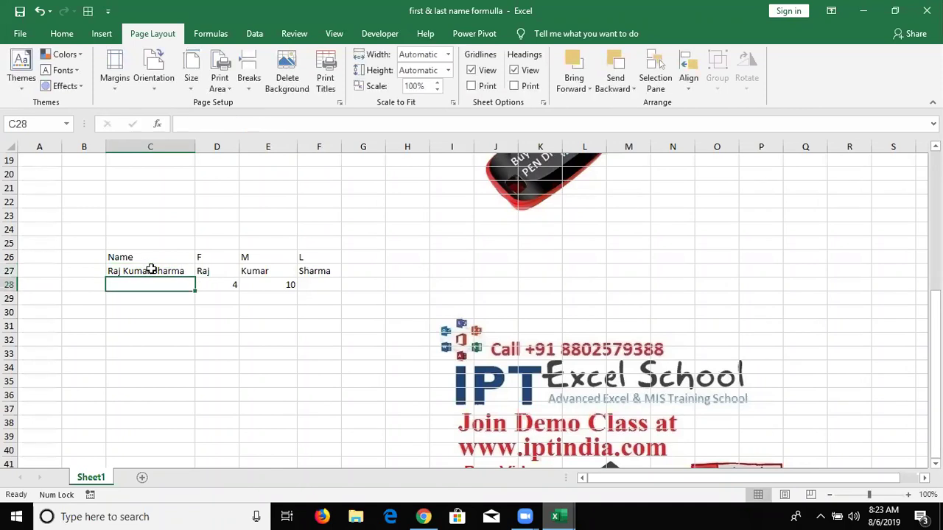
click(151, 269)
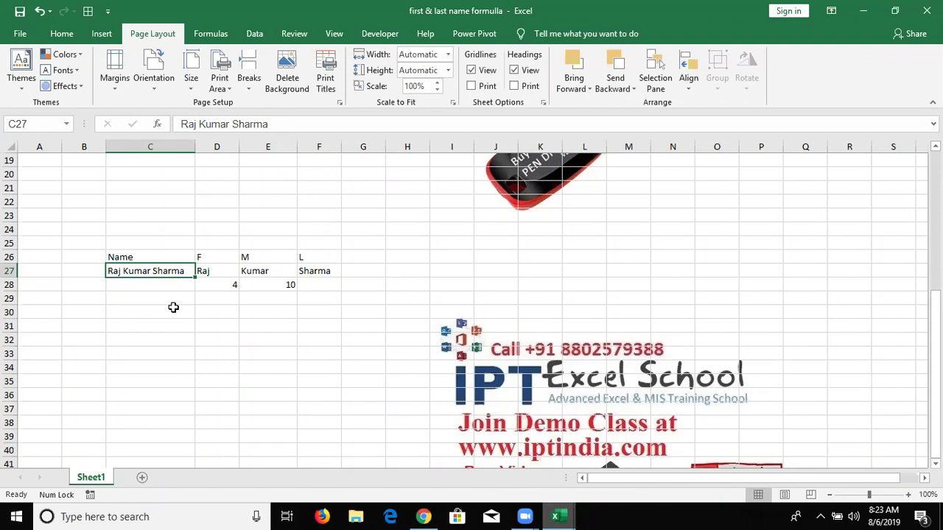
scroll(151, 280, up, 3)
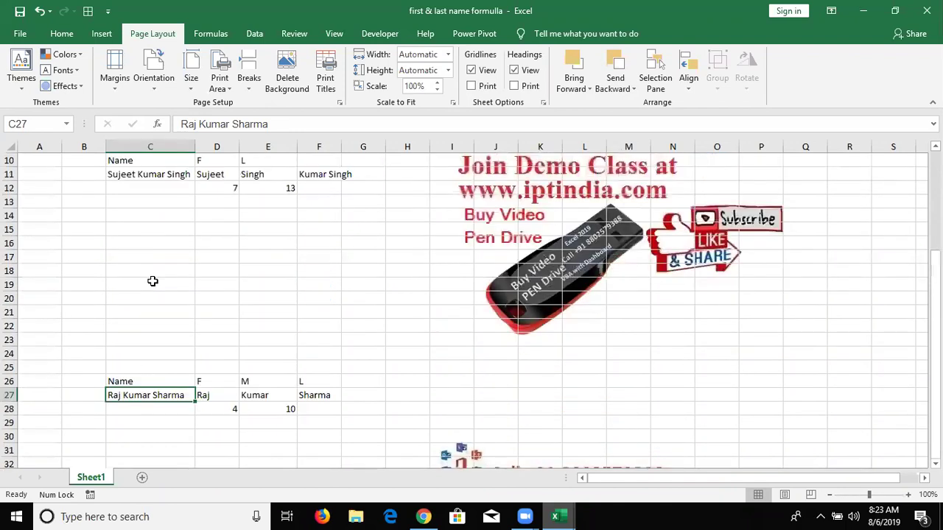
scroll(267, 299, up, 3)
click(262, 205)
click(265, 217)
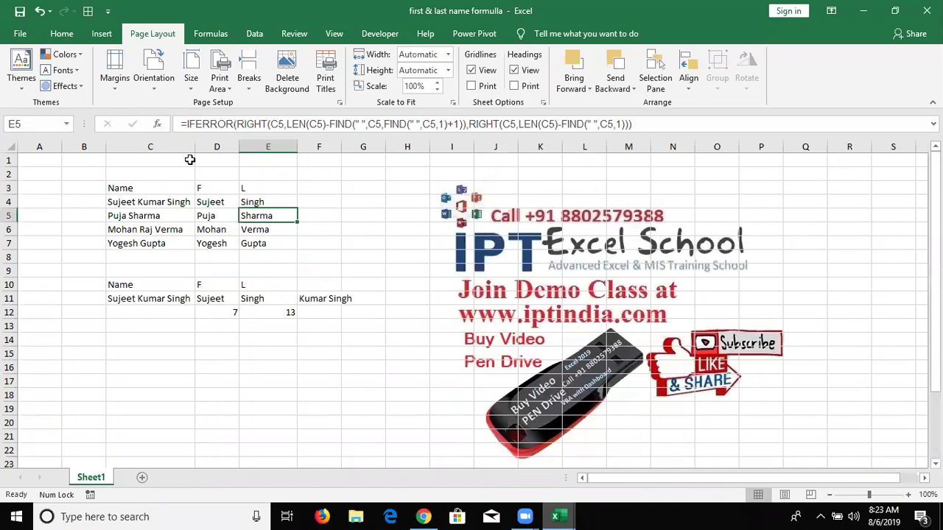
scroll(265, 202, down, 2)
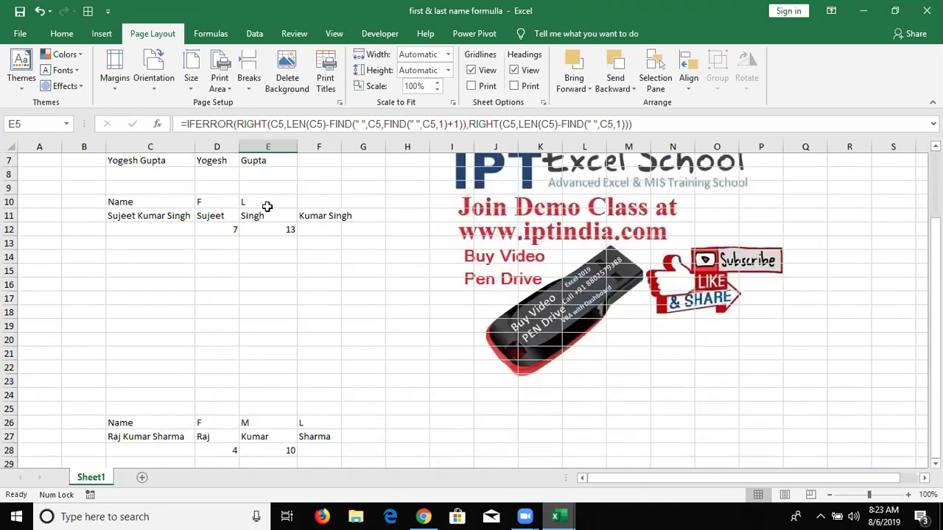
scroll(267, 207, up, 1)
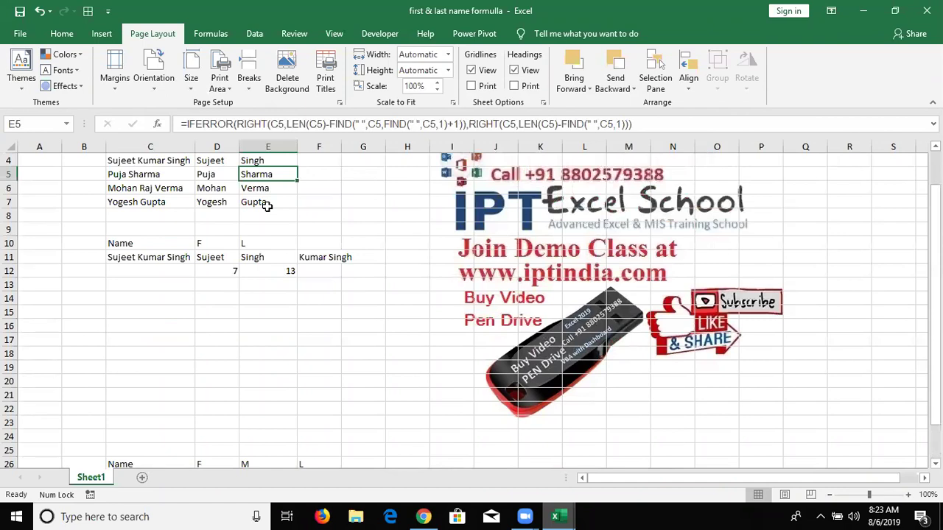
scroll(267, 207, down, 3)
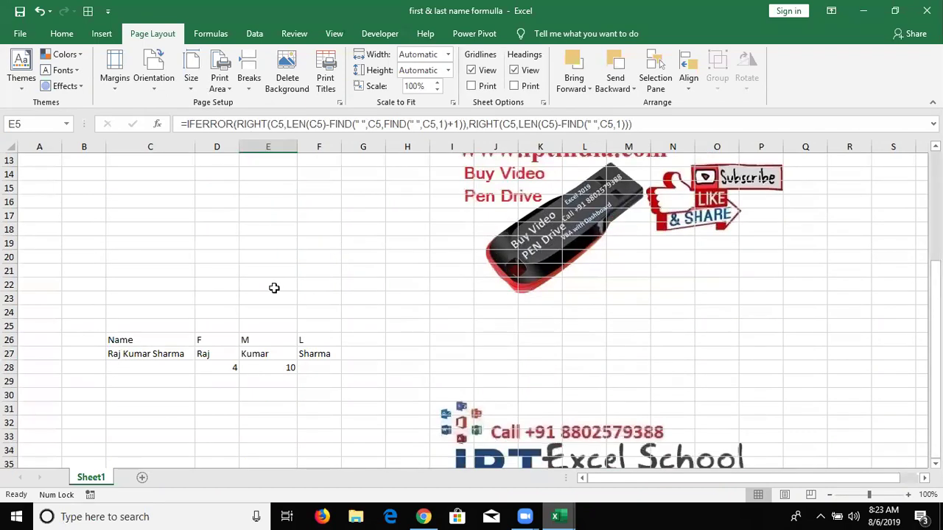
click(261, 356)
drag(261, 368, 261, 369)
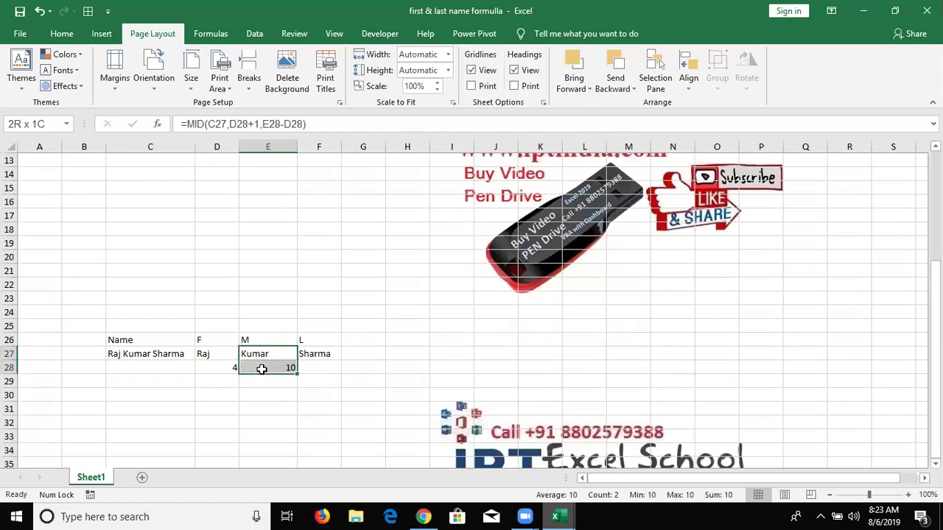
click(315, 354)
scroll(264, 243, up, 4)
click(258, 202)
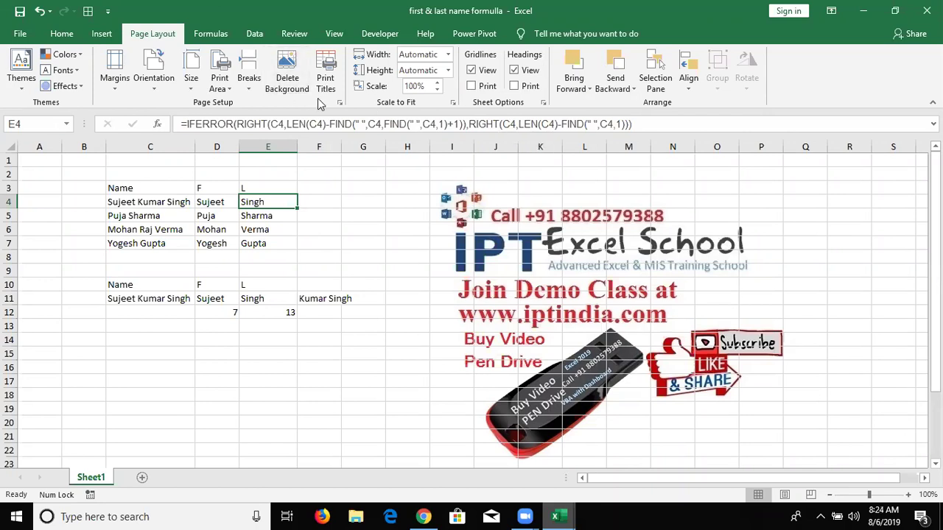
Browse the Text function list in the Formulas tab's Function Library.
click(258, 339)
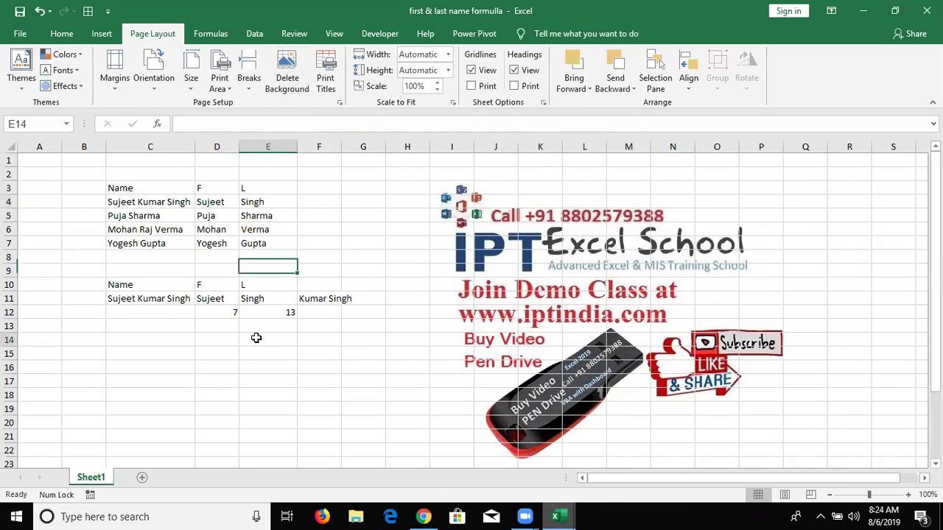
click(86, 359)
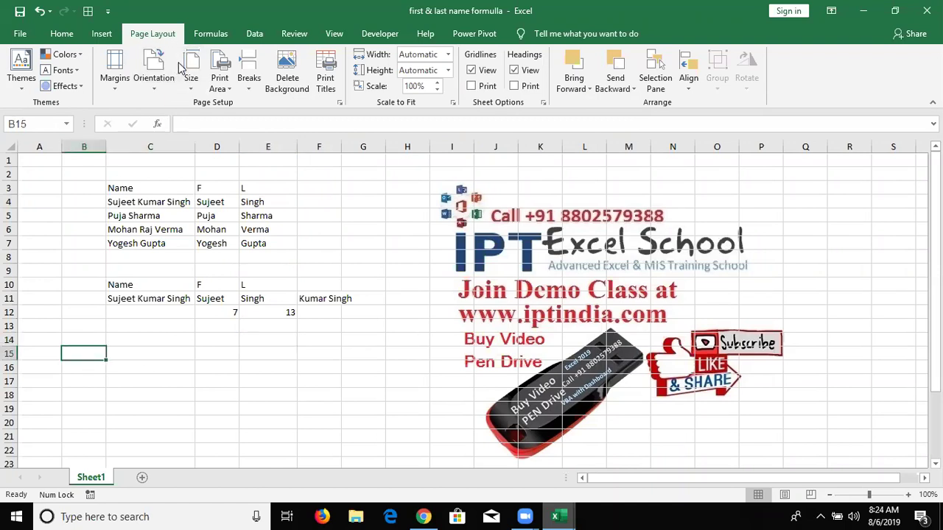
click(211, 34)
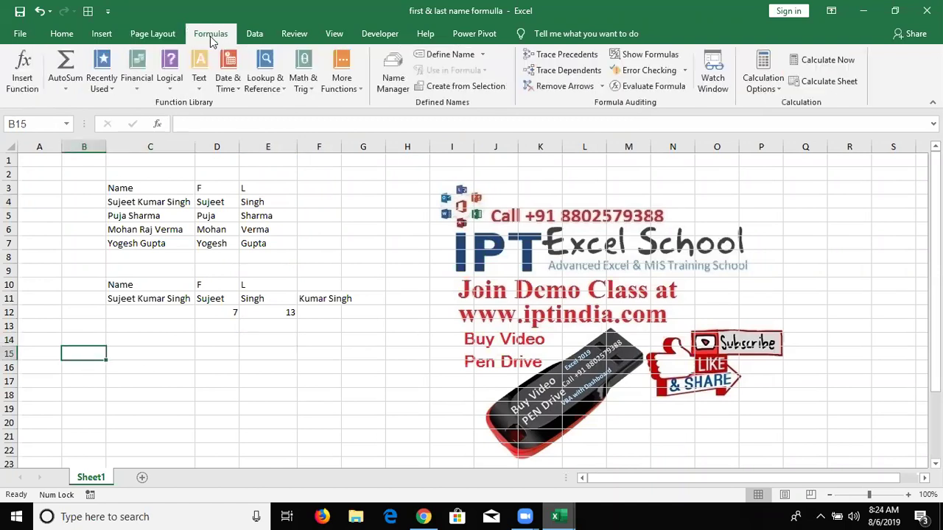
scroll(200, 199, down, 1)
click(201, 81)
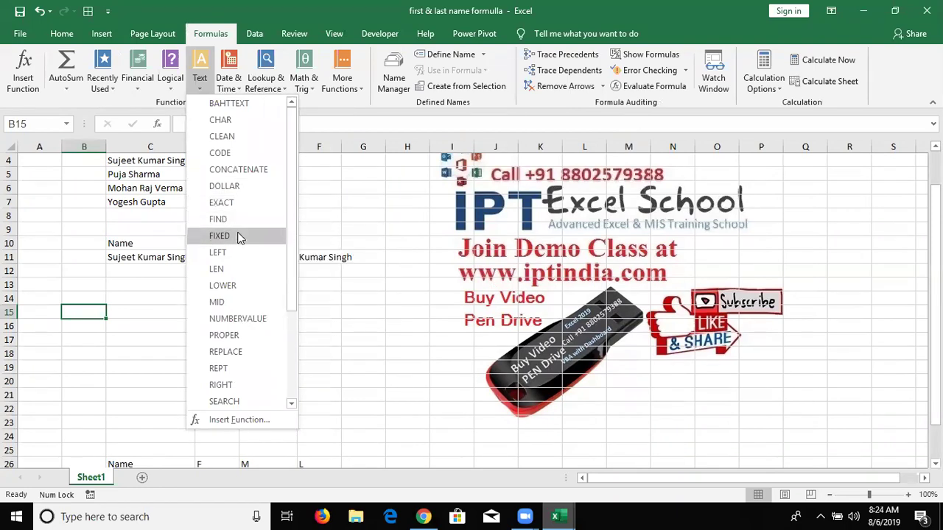
click(154, 340)
click(122, 327)
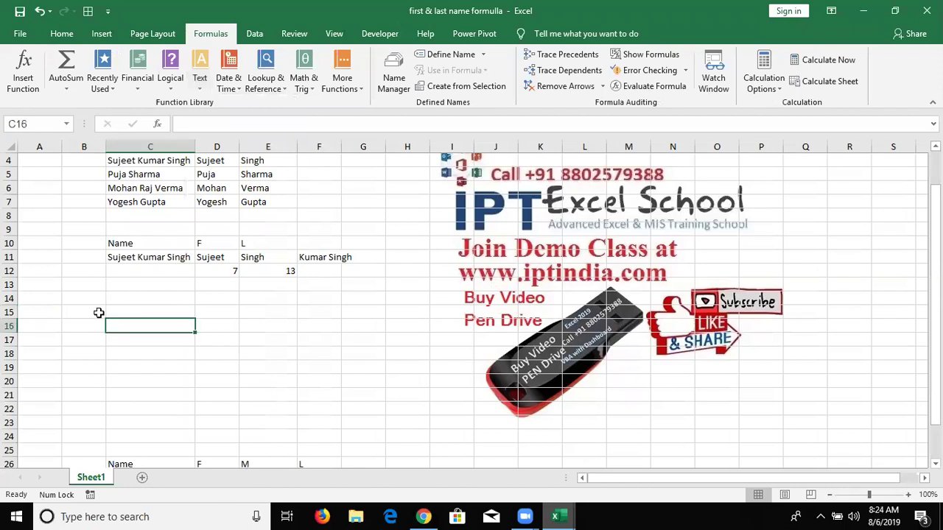
Enter 1254 in C16 and =DOLLAR(C16) in D16, then show C16 as a date.
text(1254)
key(Tab)
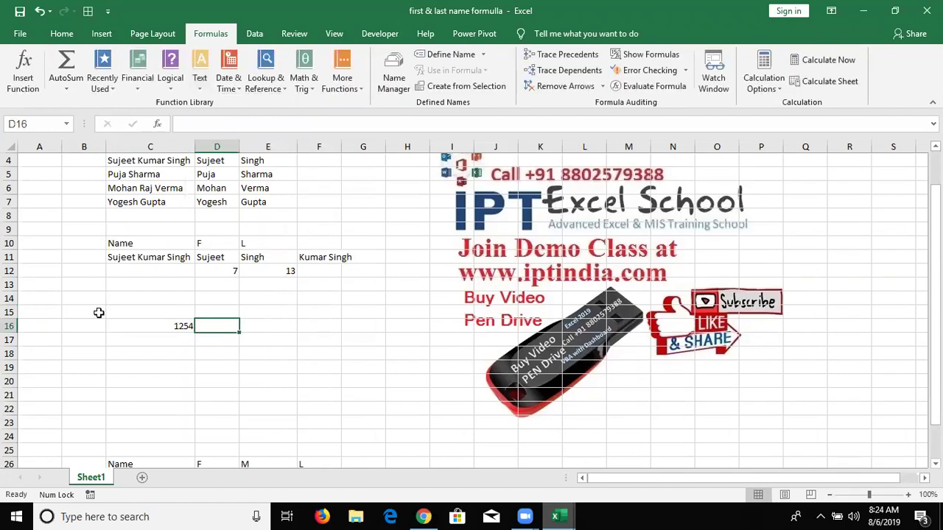
text(=dol)
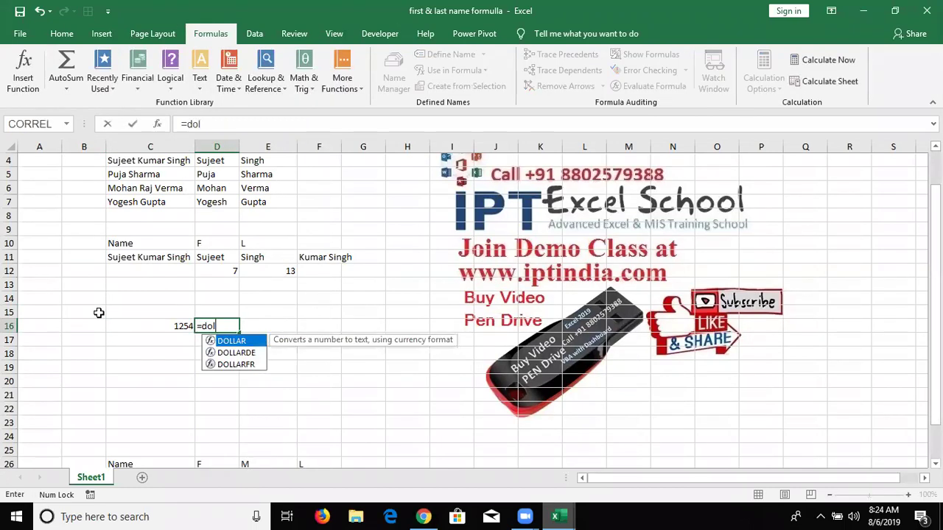
key(Tab)
key(Left)
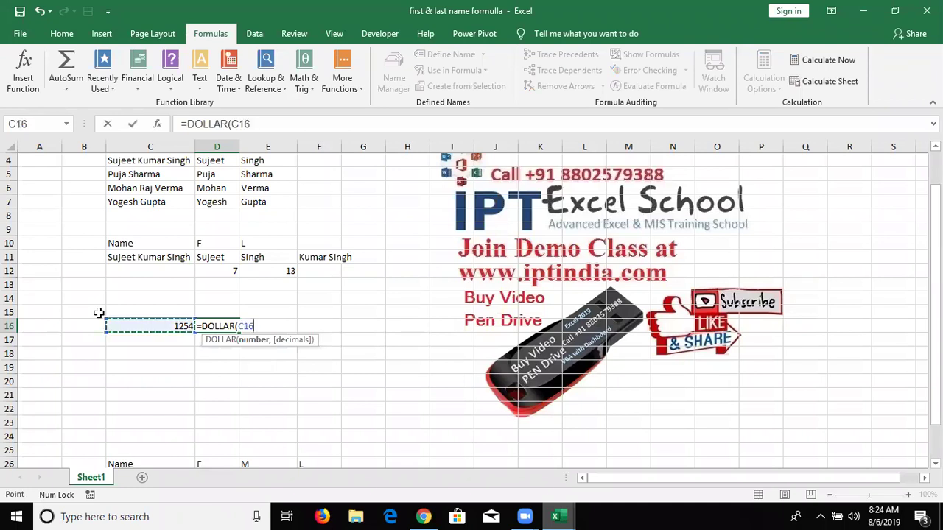
key(Return)
key(Up)
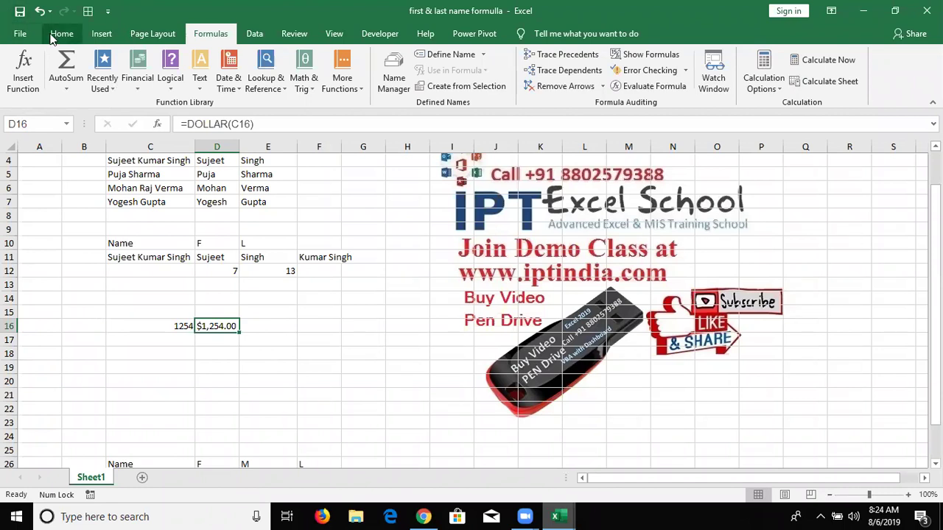
click(168, 326)
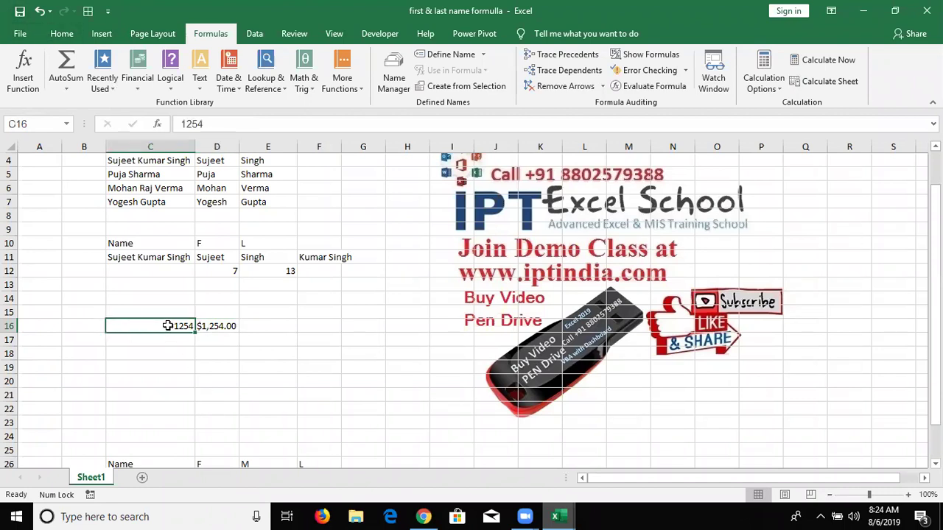
key(ctrl+shift+3)
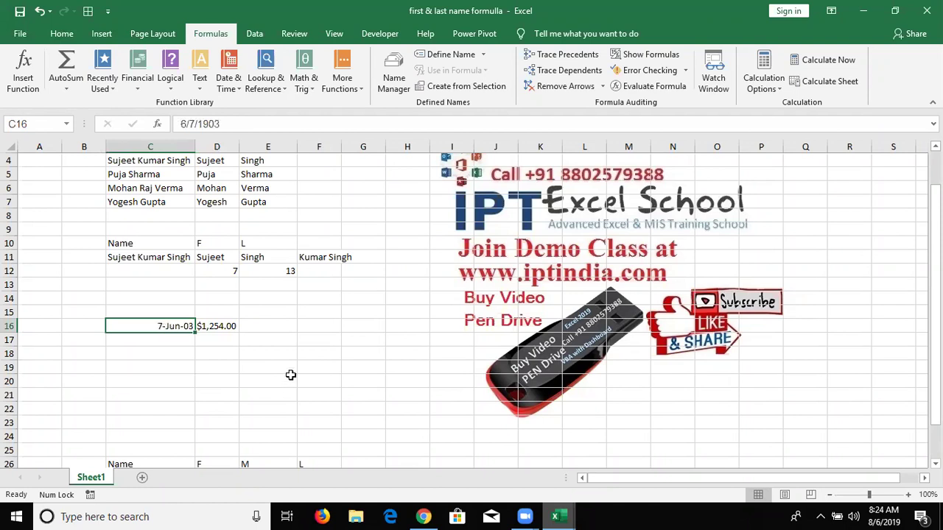
click(227, 328)
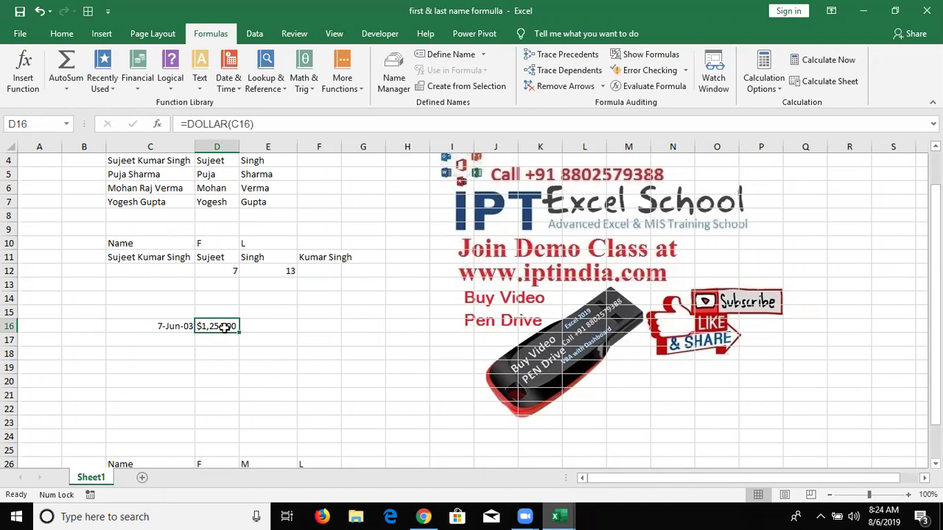
Enter =FIXED(C16) in E16, showing 1,254.00.
key(Left)
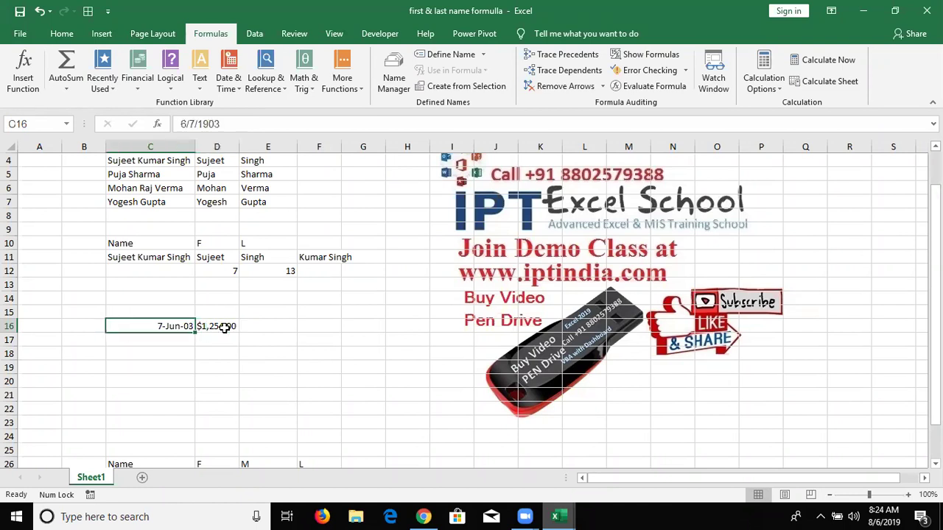
key(Right)
key(Right)
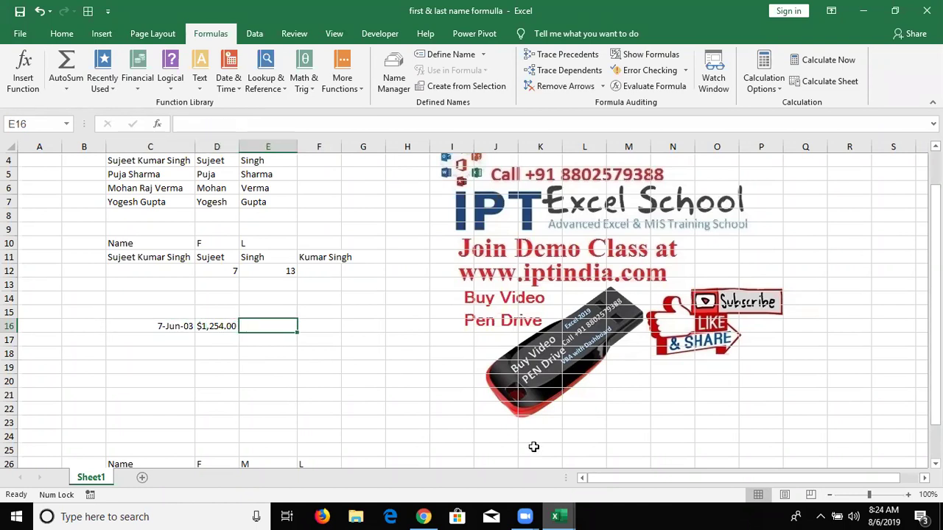
text(=fix)
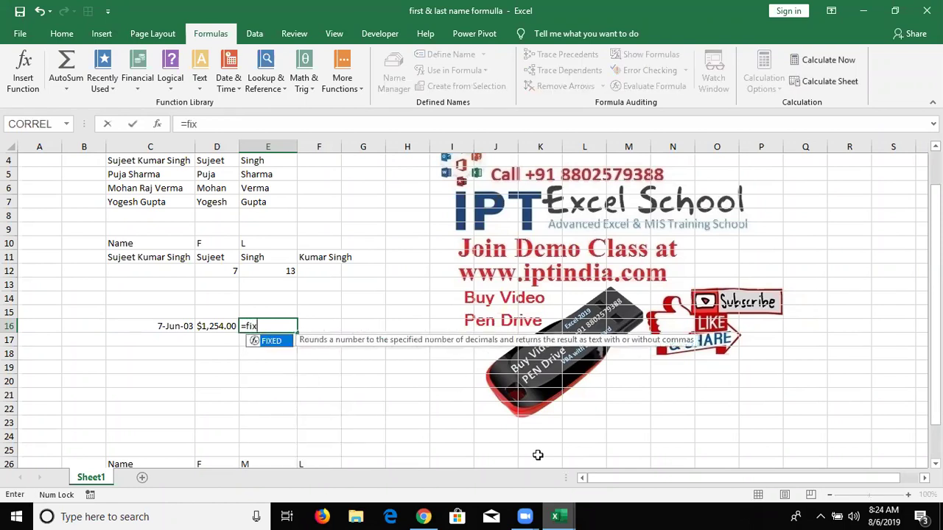
key(Tab)
key(Left)
key(Left)
key(Return)
key(Up)
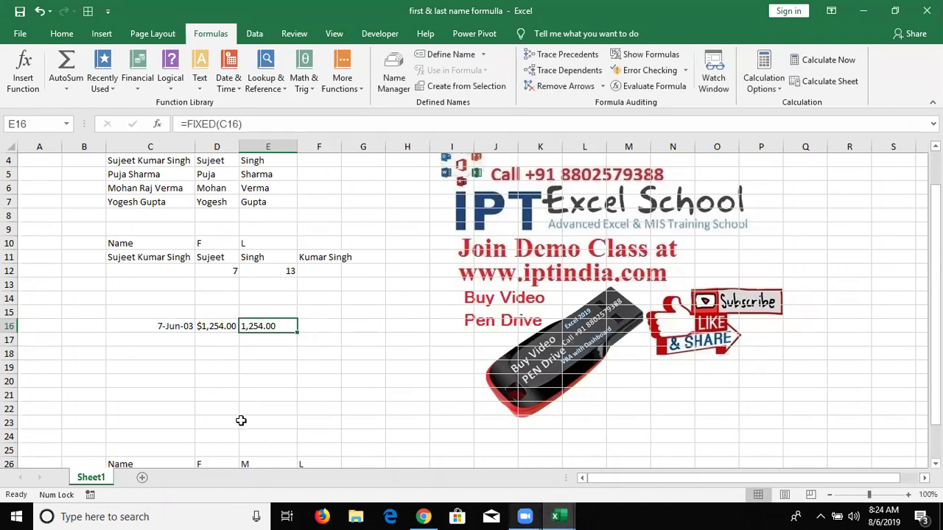
scroll(251, 419, down, 4)
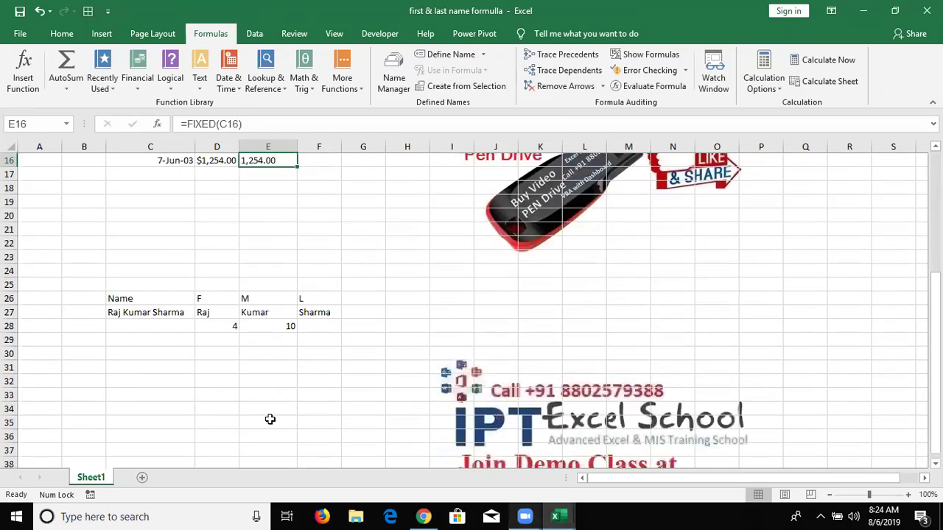
scroll(261, 417, down, 5)
scroll(250, 414, up, 1)
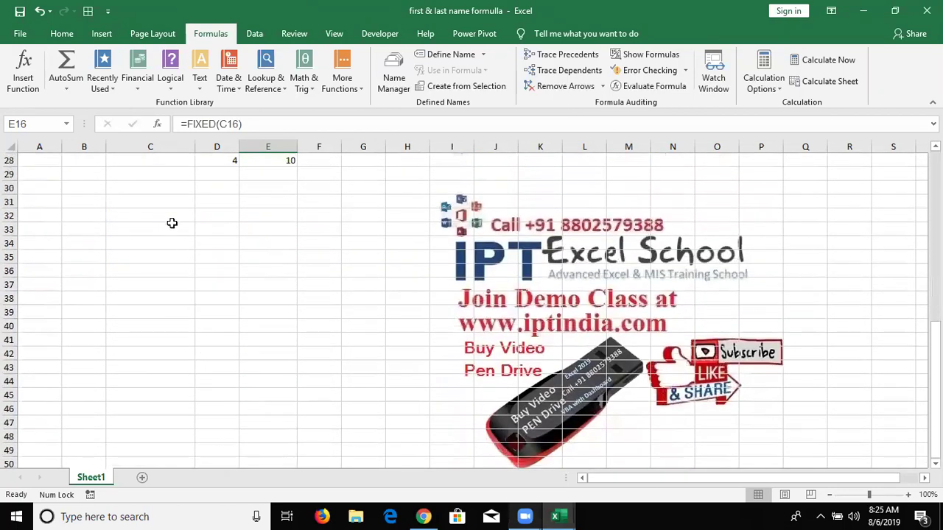
Enter raj in C32 and Raj in D32, and compare them with =C32=D32 in E32, giving TRUE.
click(170, 220)
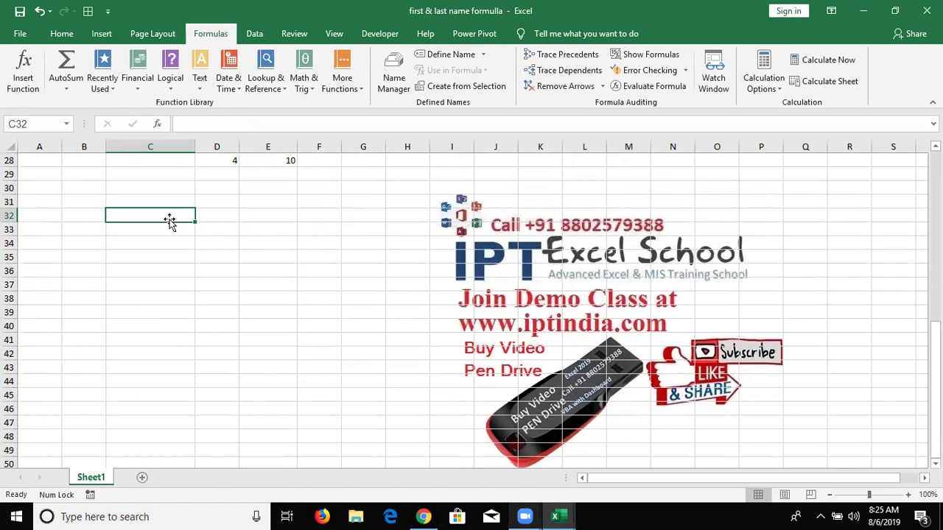
text(raj)
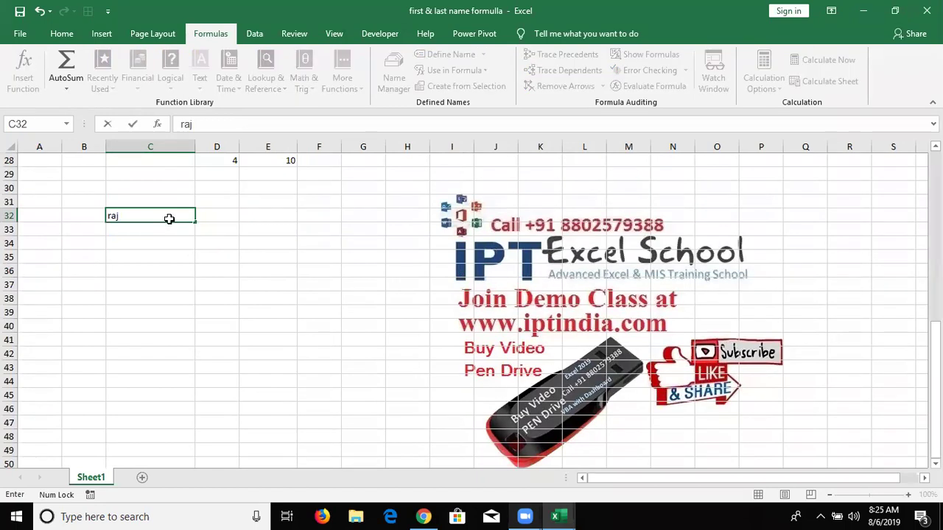
key(Tab)
text(Raj)
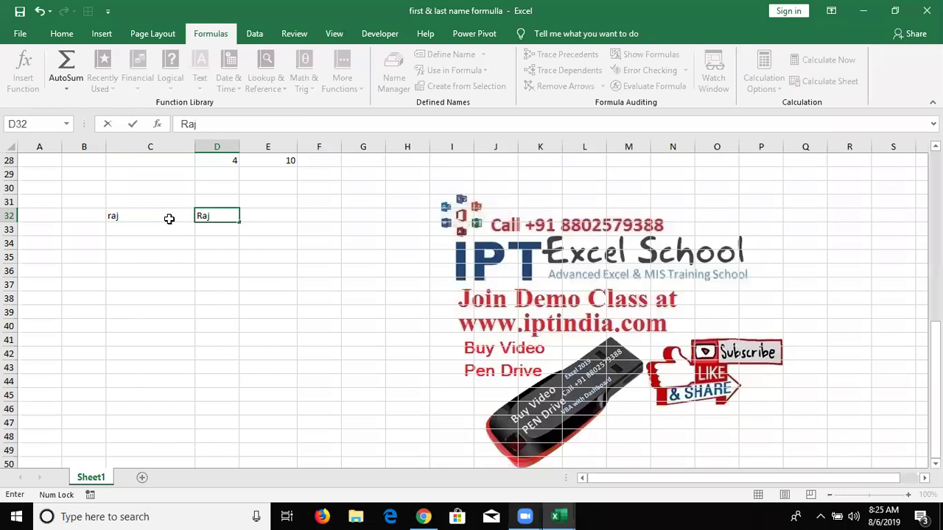
key(Tab)
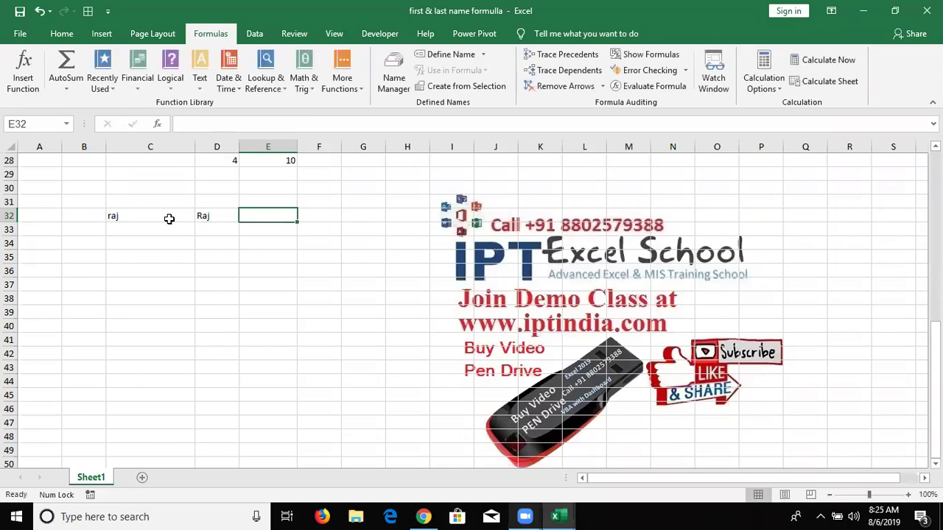
text(=)
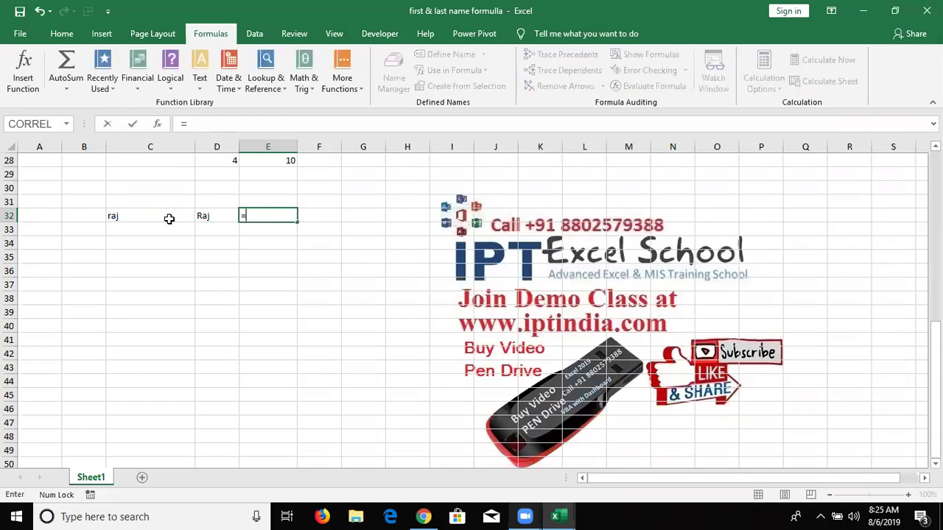
click(168, 219)
text(=)
key(Left)
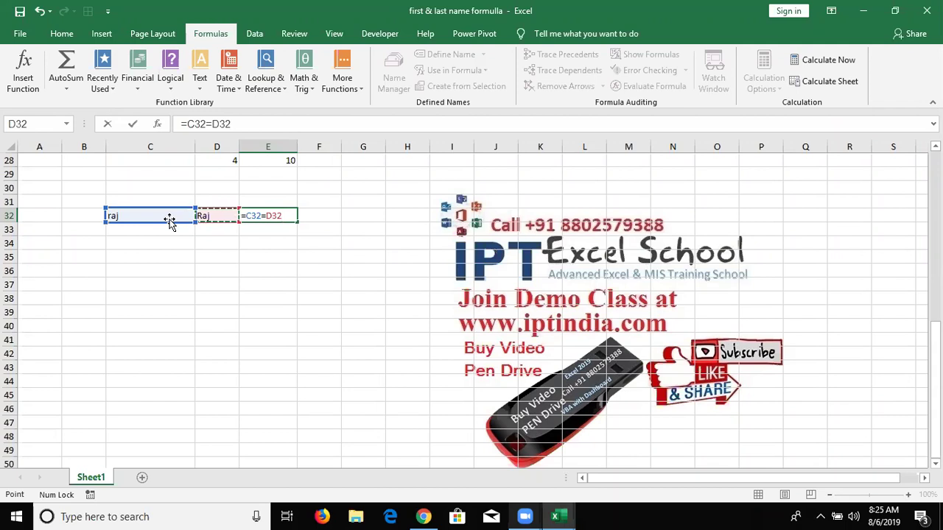
key(Return)
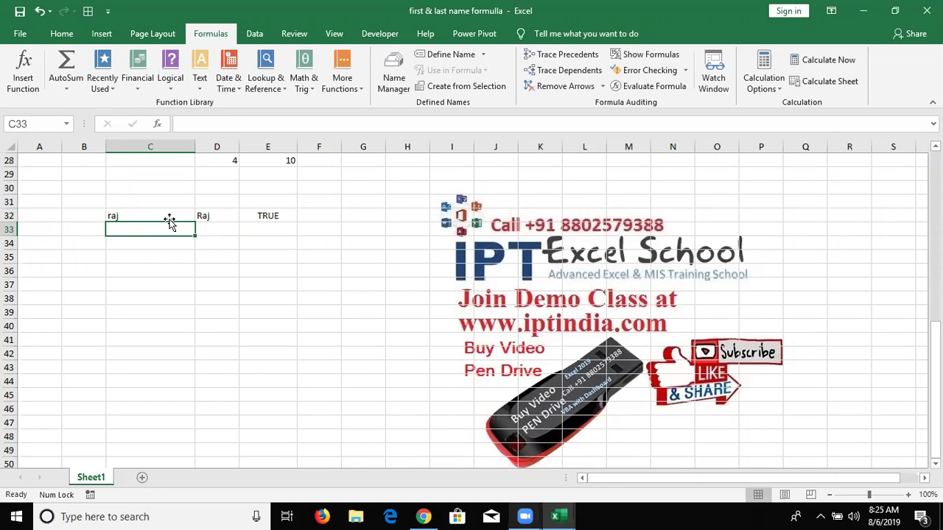
Enter =EXACT(C32,D32) in E33, which returns FALSE.
key(Right)
key(Right)
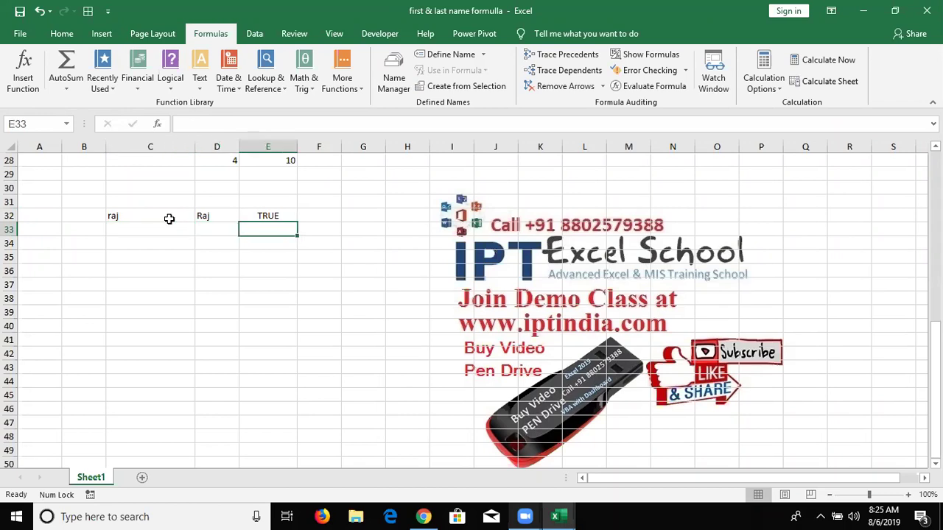
text(=ex)
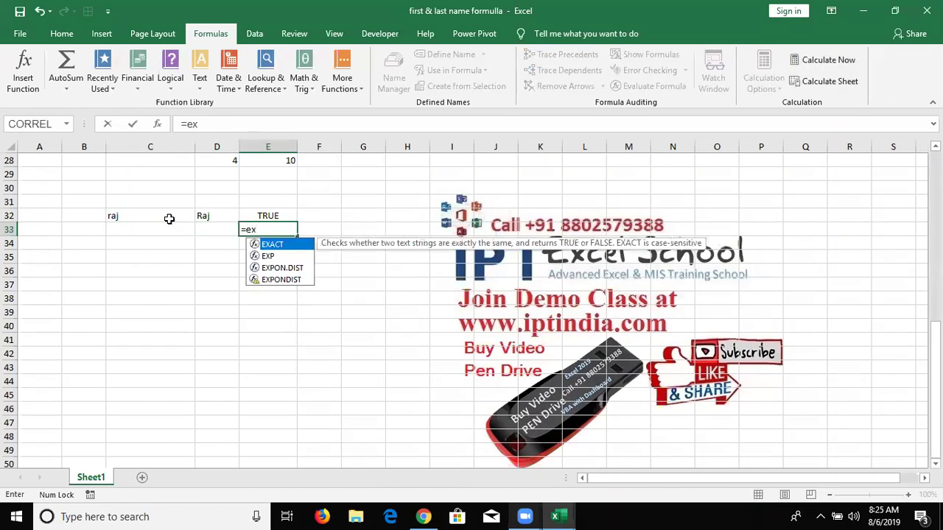
key(Tab)
drag(169, 230, 169, 220)
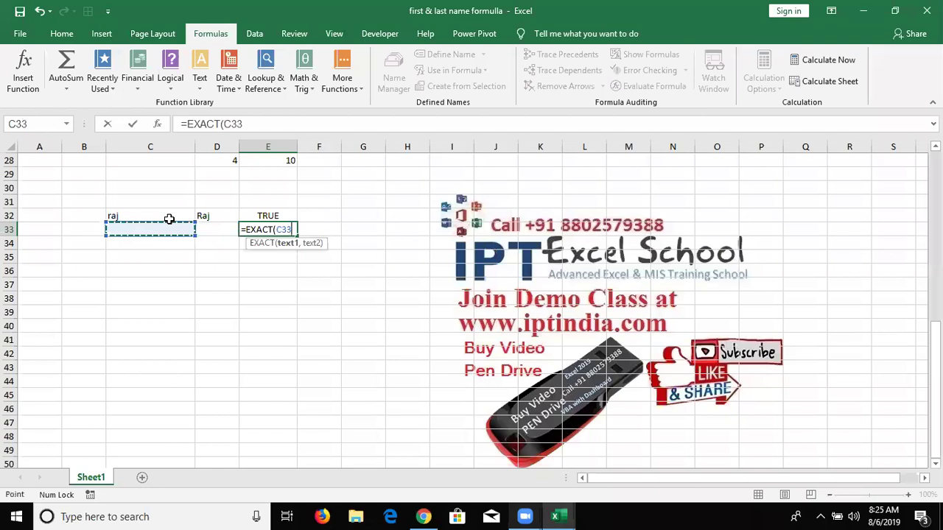
text(,)
key(Up)
key(Left)
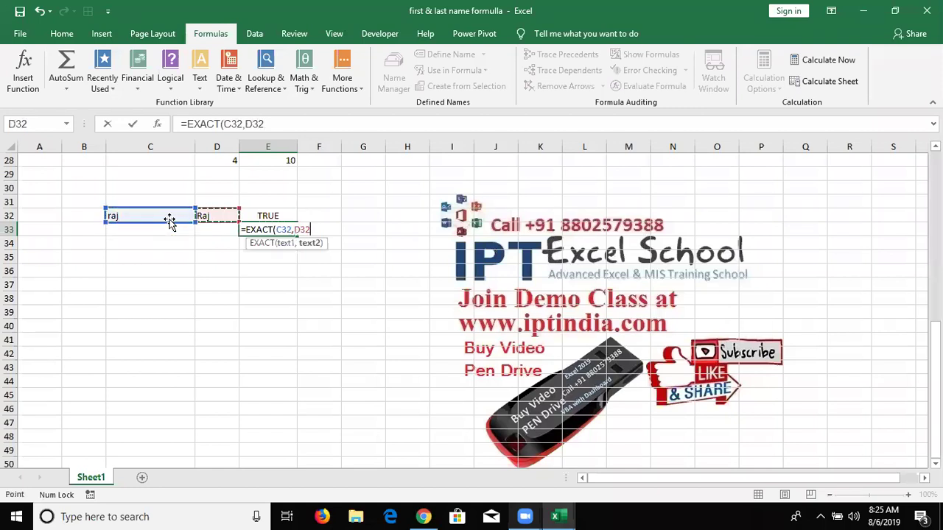
key(Return)
key(Up)
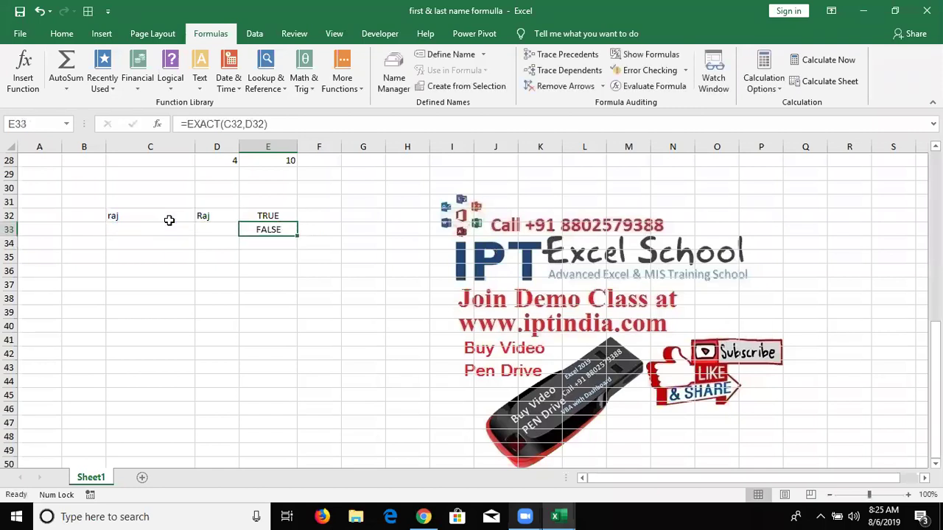
Retype D32 as lowercase raj so EXACT returns TRUE.
key(Left)
key(Up)
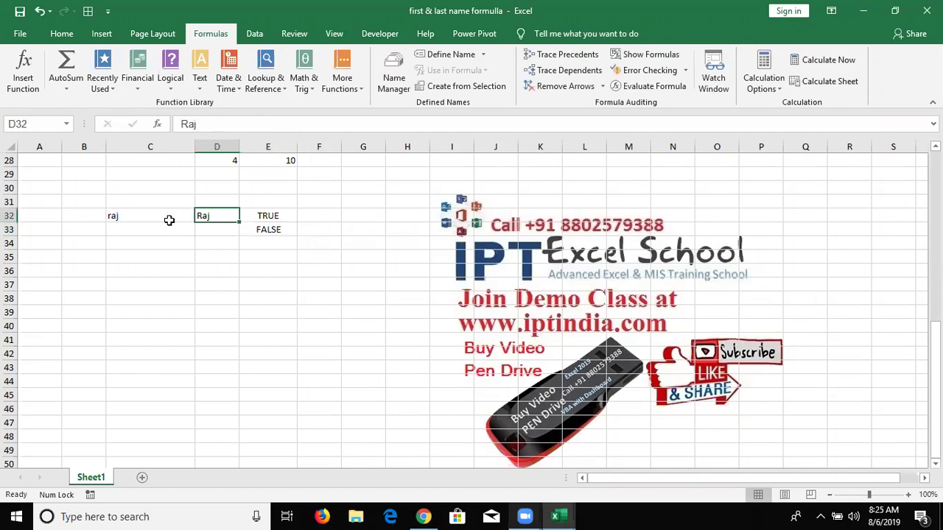
text(raj)
key(Return)
key(Up)
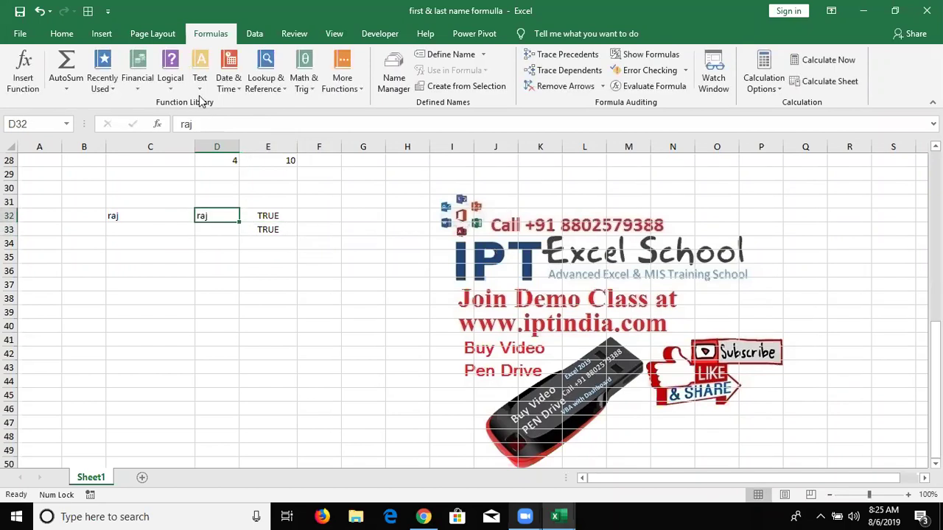
click(197, 87)
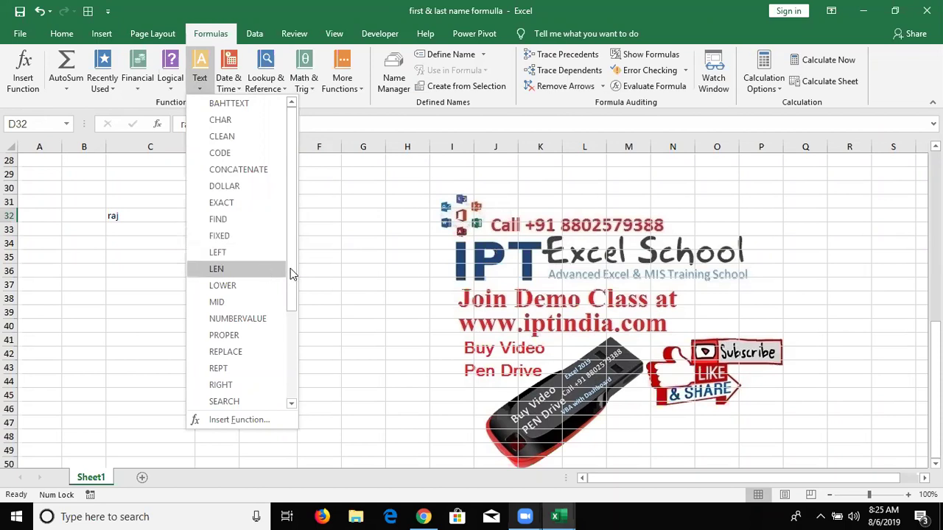
drag(294, 264, 294, 386)
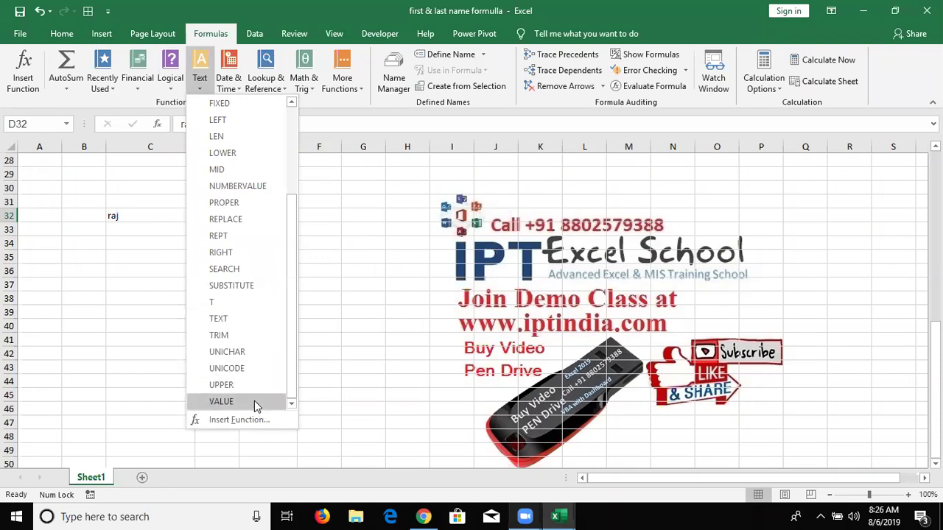
Enter 12 as text ('12) in C36 and the number 12 in F36.
click(131, 345)
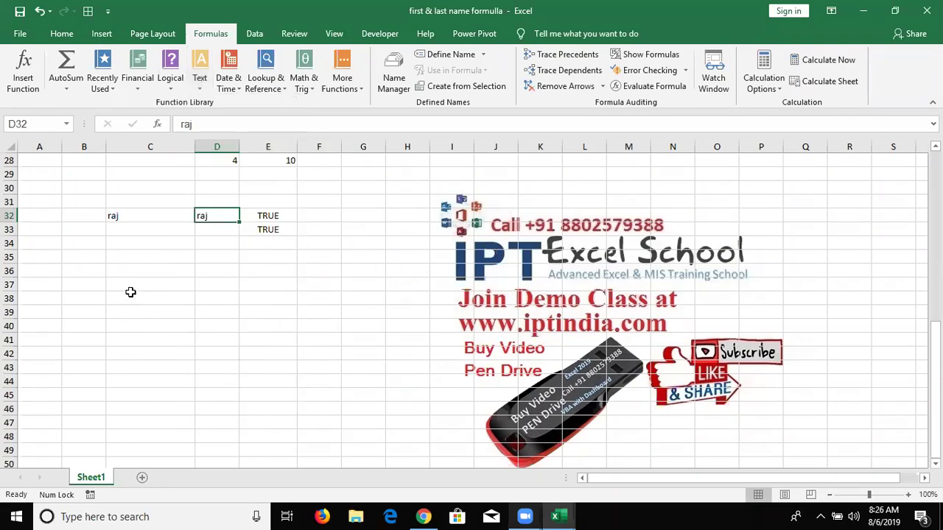
click(137, 271)
text('136464)
key(Return)
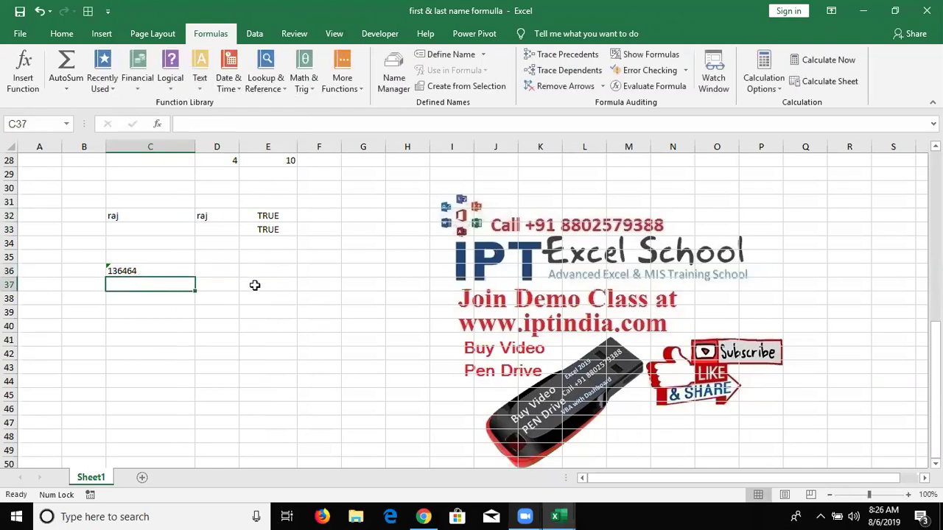
click(232, 274)
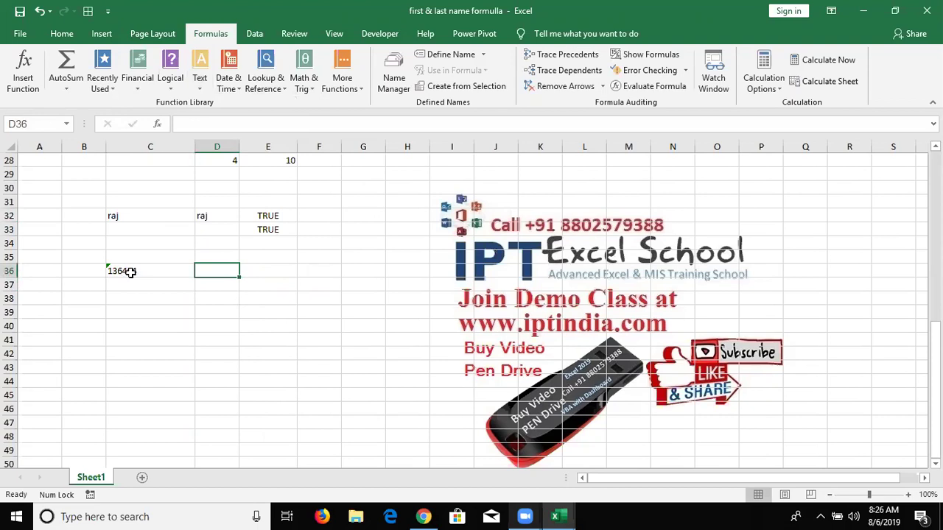
click(126, 271)
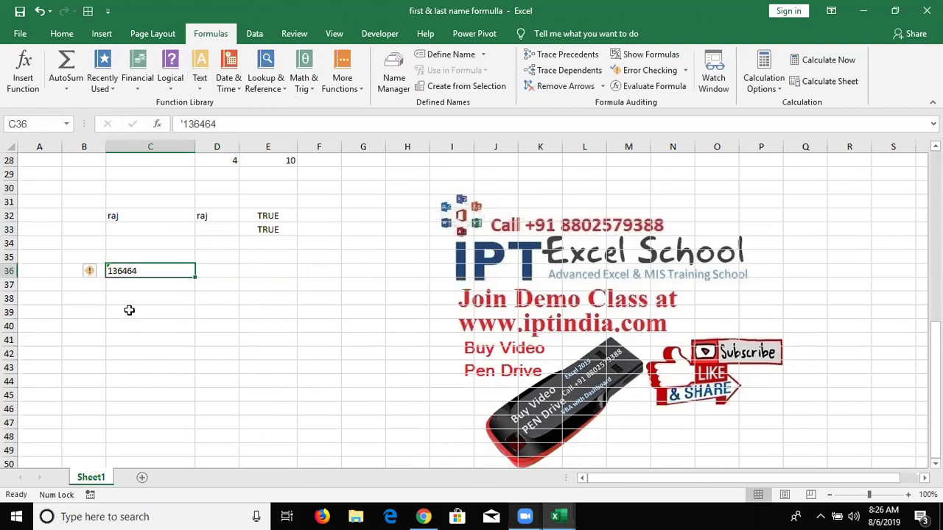
text('12)
key(BackSpace)
key(BackSpace)
key(BackSpace)
text('12)
key(Tab)
key(Tab)
key(Tab)
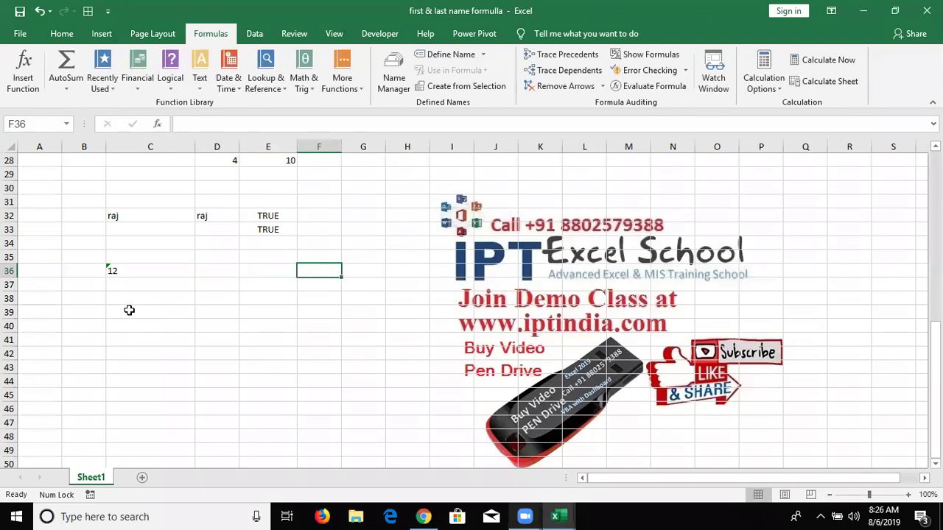
text(12)
key(Return)
Compare them with =C36=F36 in E37, which returns FALSE.
key(Left)
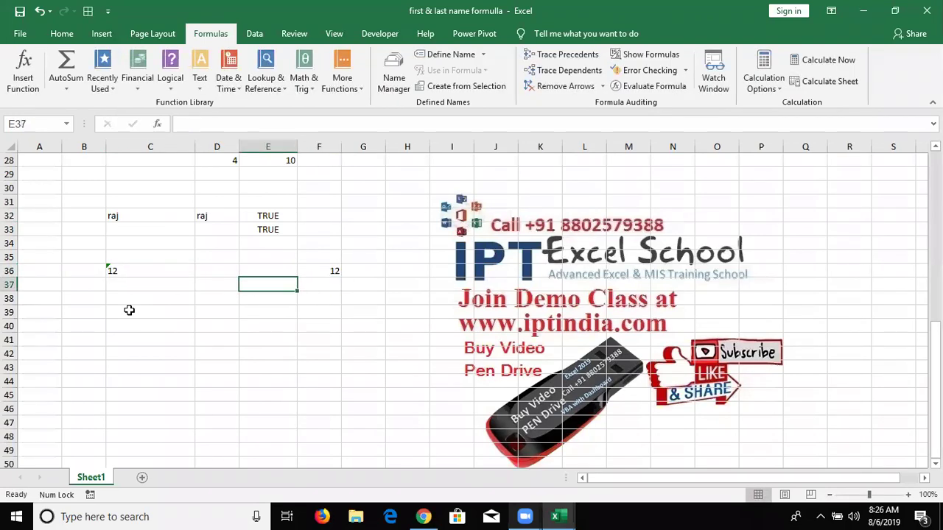
text(=)
key(Left)
key(Left)
key(Up)
text(=)
key(Right)
key(Up)
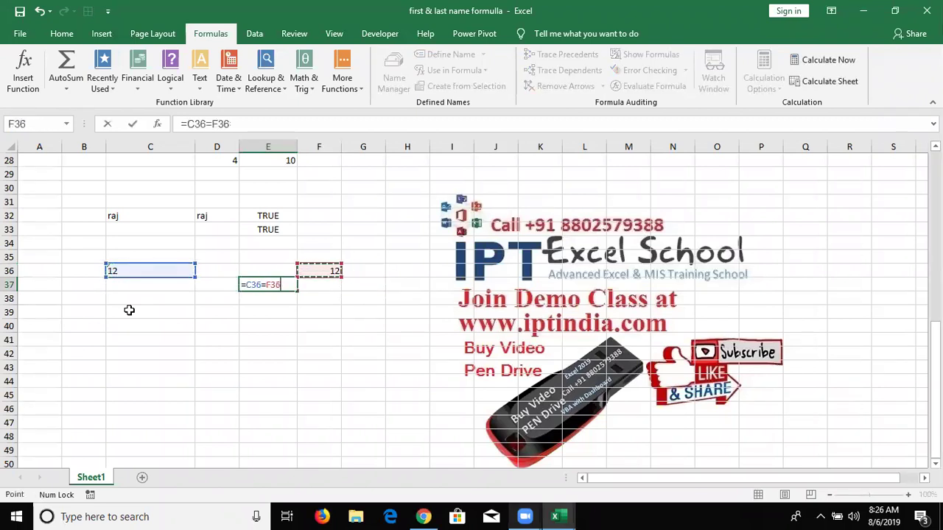
key(Return)
key(Up)
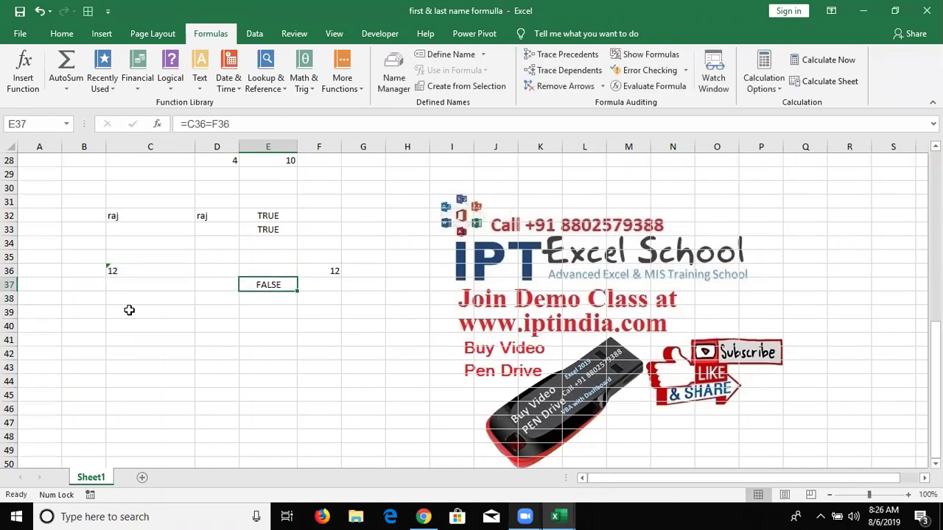
key(Left)
key(Up)
key(Left)
Convert C36's text to the number 12 in D36, first with =C36+0, then =VALUE(C36).
key(Right)
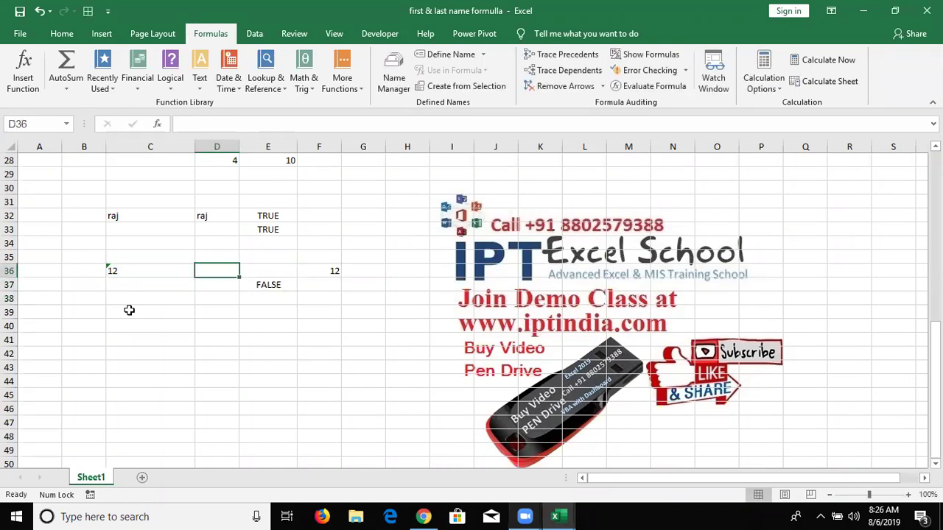
text(=)
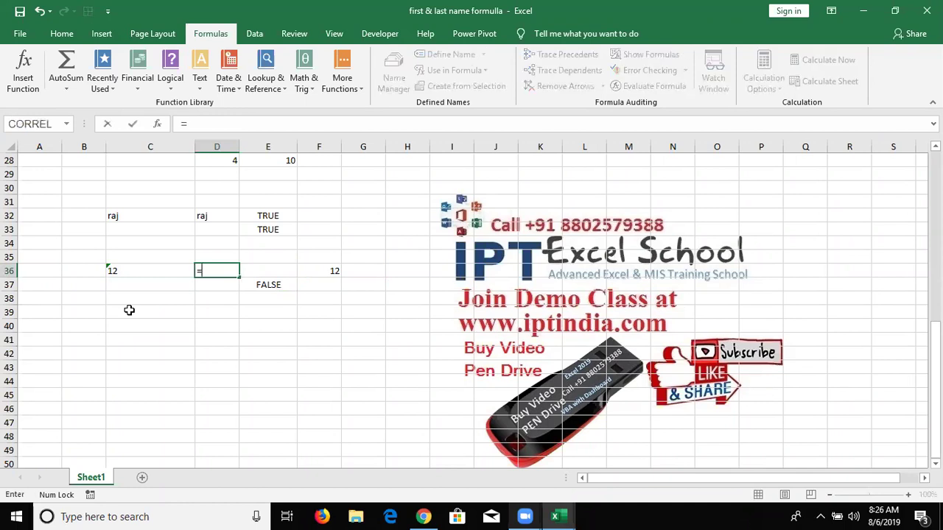
key(Left)
text(+)
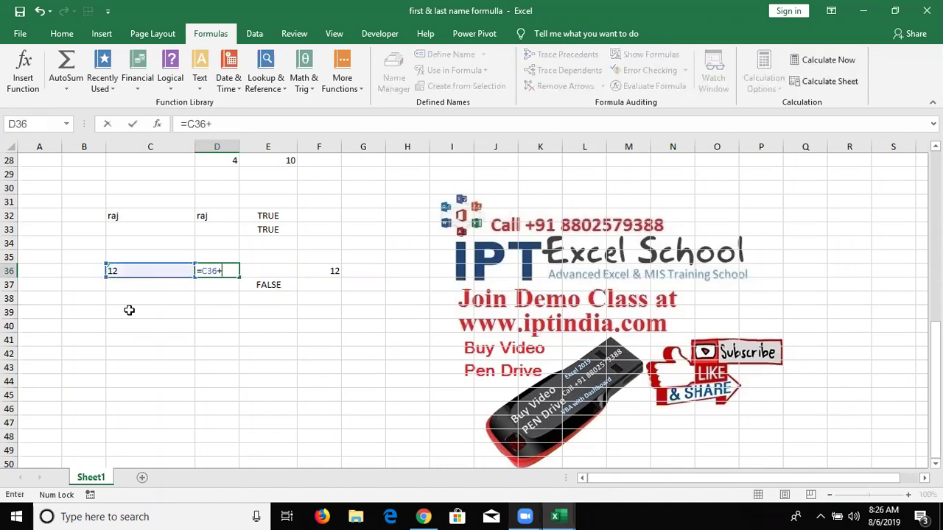
text(0)
key(Return)
key(Up)
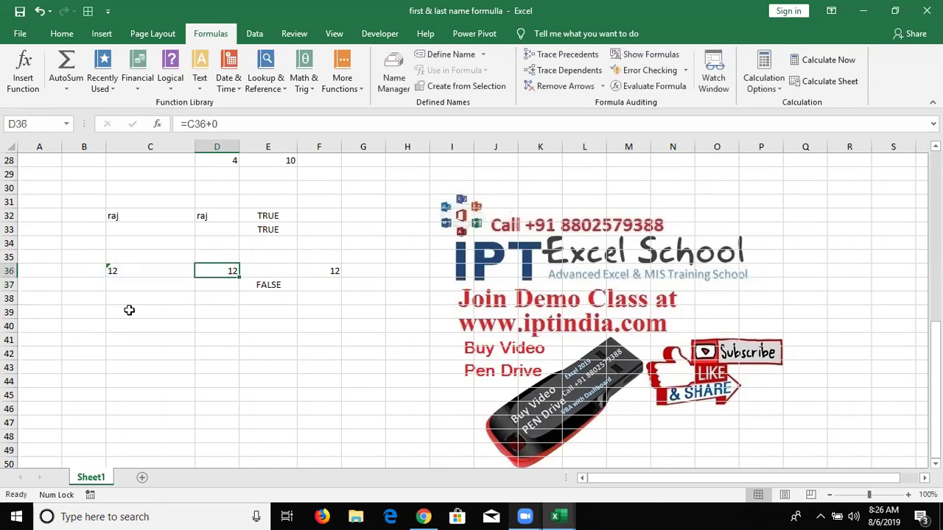
text(=va)
key(Tab)
key(Left)
text())
key(Return)
Replace D36's formula with =NUMBERVALUE(C36).
key(Up)
text(=nu)
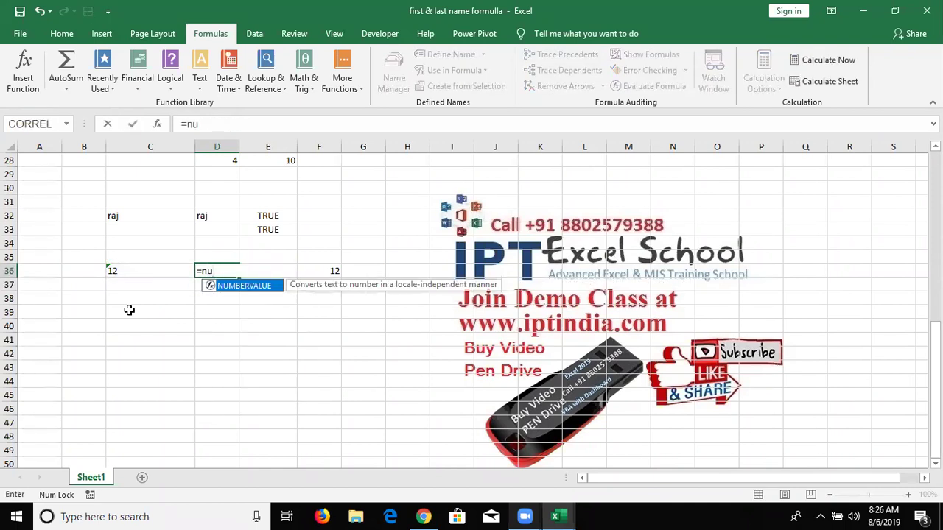
key(Tab)
key(Left)
key(Return)
key(Up)
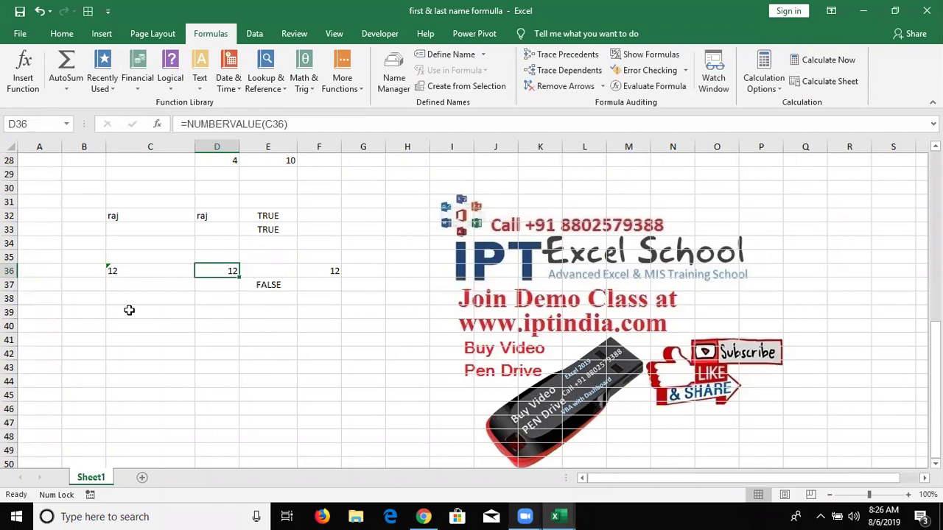
key(F2)
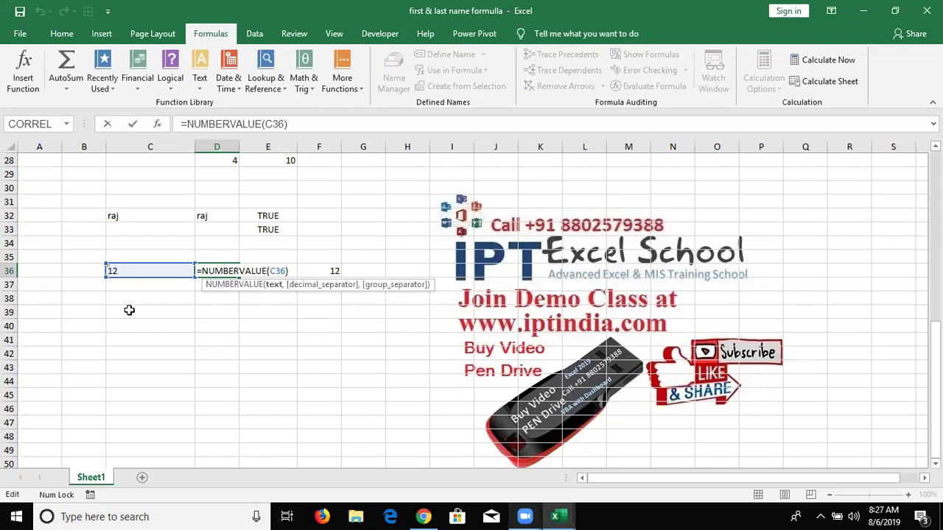
key(Return)
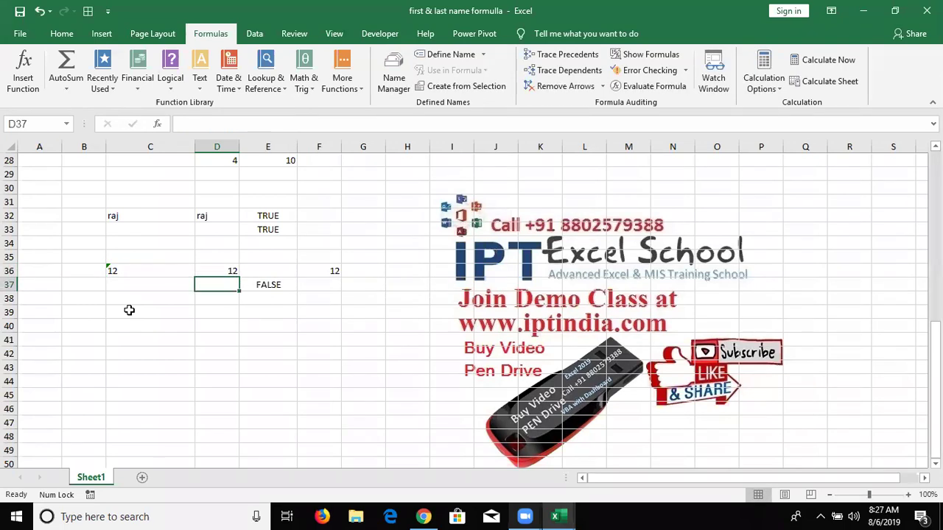
Enter the samples 154, df, 154, sdf, 21554, sdf down C40:C45.
key(Up)
key(Right)
key(Down)
key(Down)
key(Down)
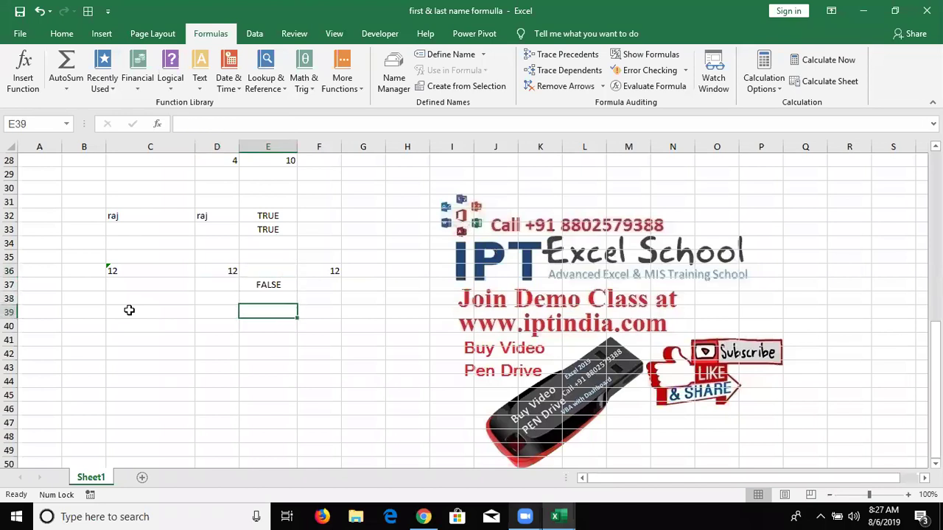
key(Down)
key(Left)
key(Left)
text(154)
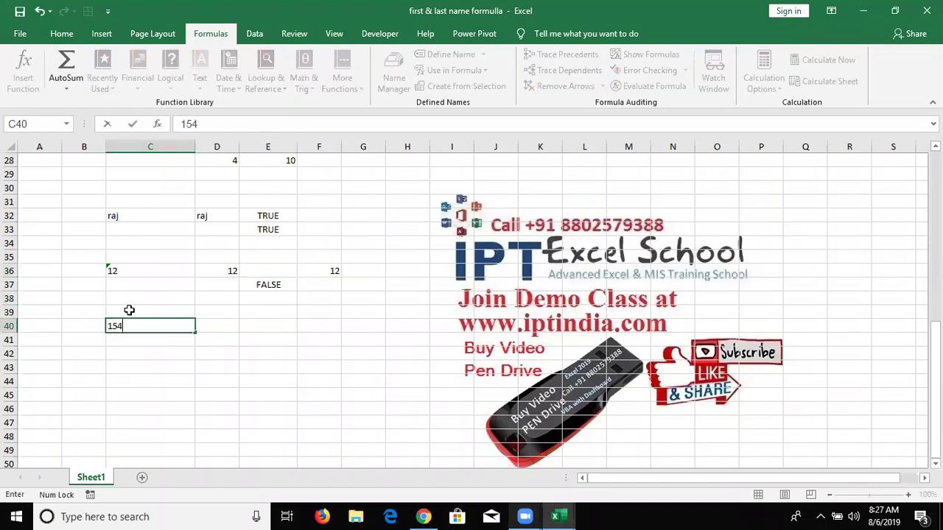
key(Return)
text(df)
key(Return)
text(154)
key(Return)
text(sdf)
key(Return)
text(215)
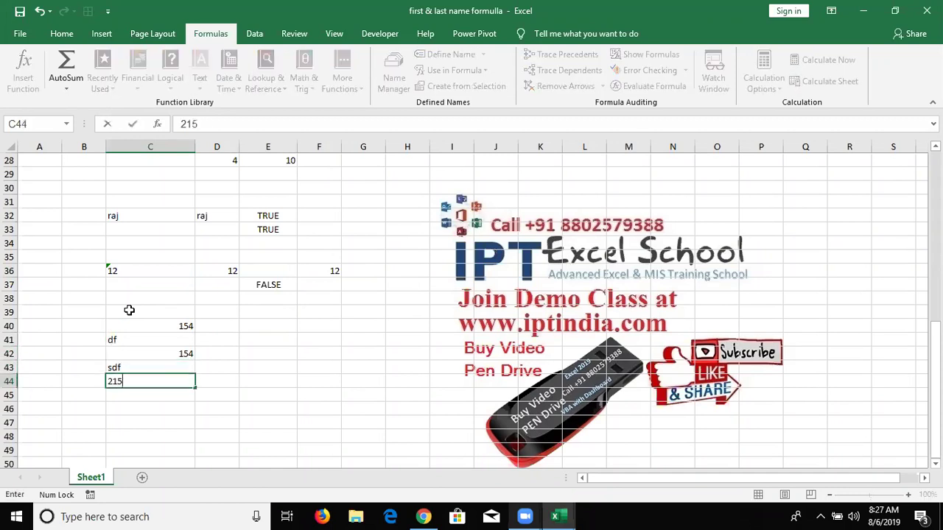
text(54)
key(Return)
text(sdf)
key(Return)
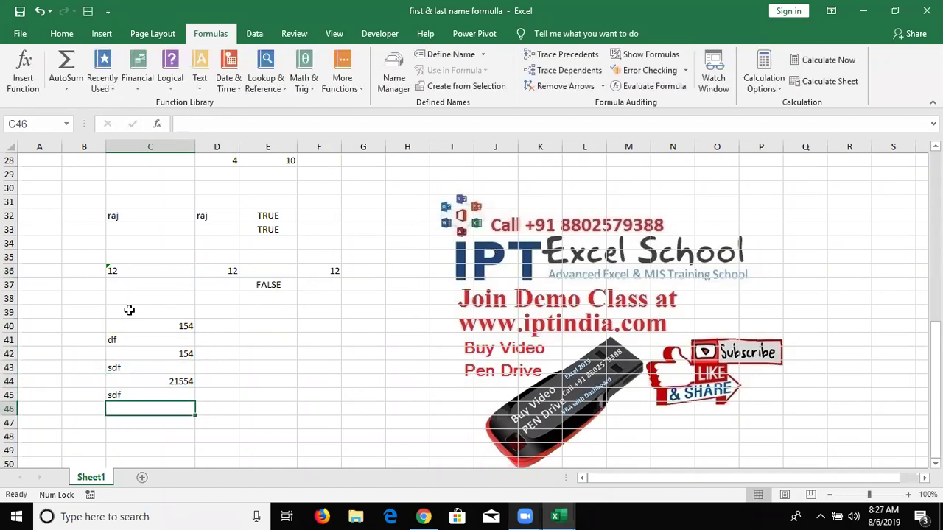
Enter =T(C40) in D40 and select D40:D45 for filling.
key(Up)
key(Up)
key(Up)
key(Up)
key(Up)
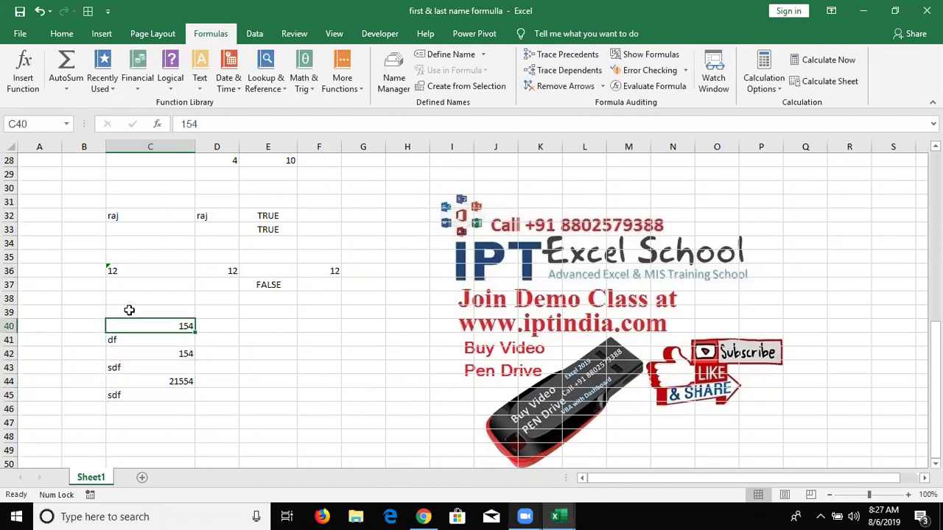
key(Right)
text(=T)
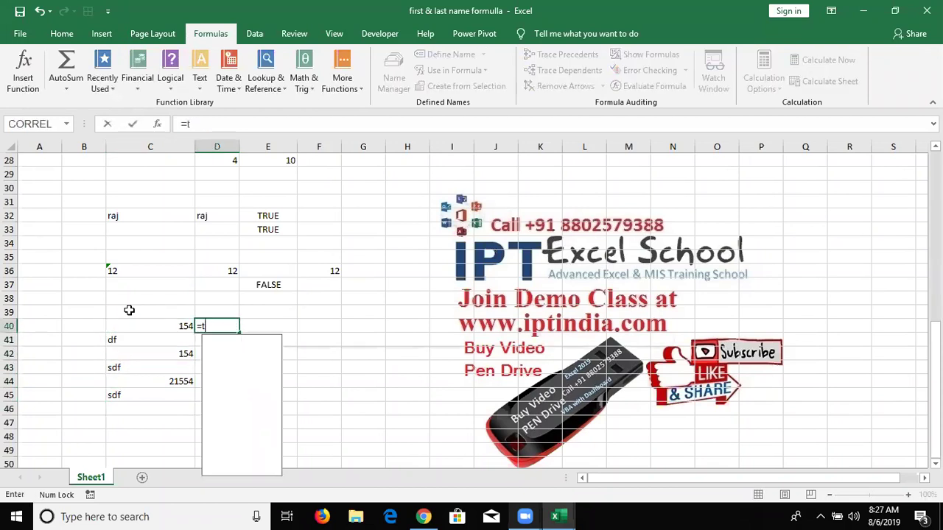
text(()
key(Left)
key(Return)
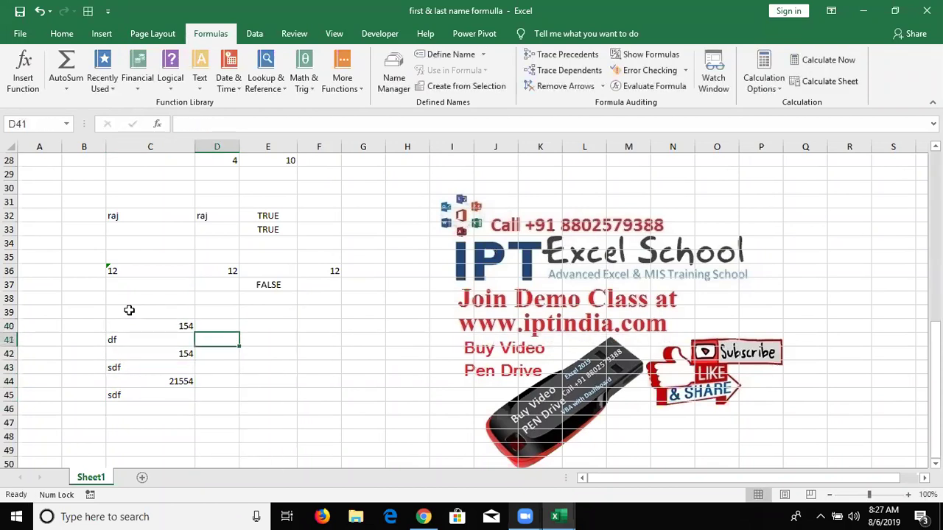
key(Left)
key(Down)
key(Down)
key(Down)
key(Right)
key(ctrl+shift+Up)
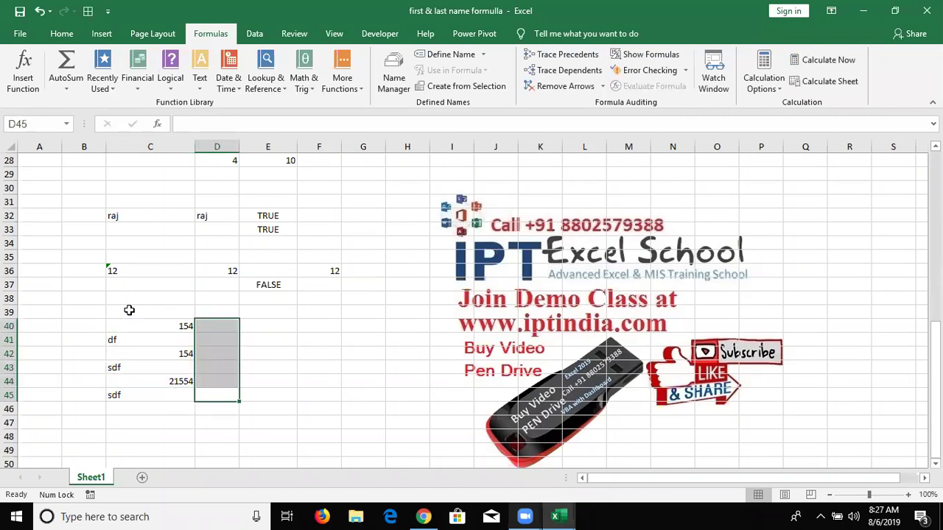
Fill =T() down D40:D45 with Ctrl+D, returning df, sdf, sdf and blanks for numbers.
key(ctrl+d)
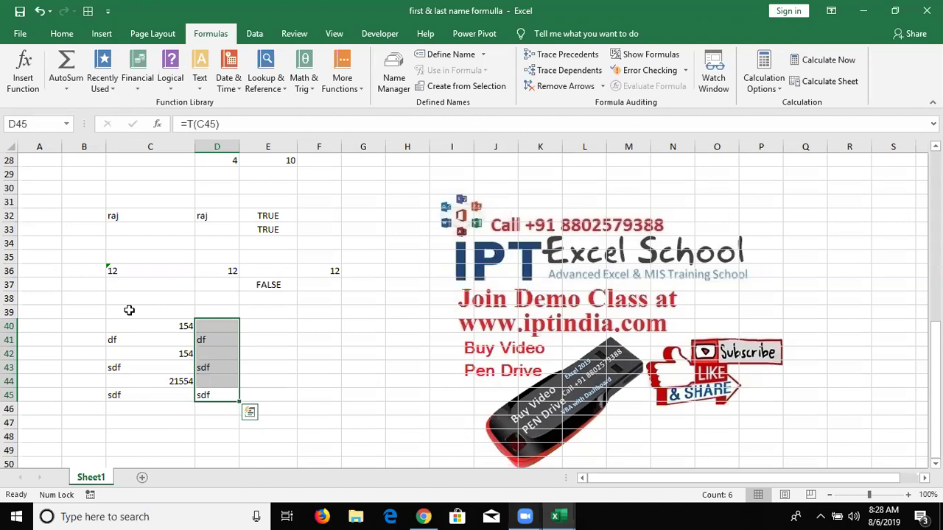
Enter =N(C40) in E40 and drag it down to E45, giving 154, 0, 154, 0, 21554, 0.
click(272, 326)
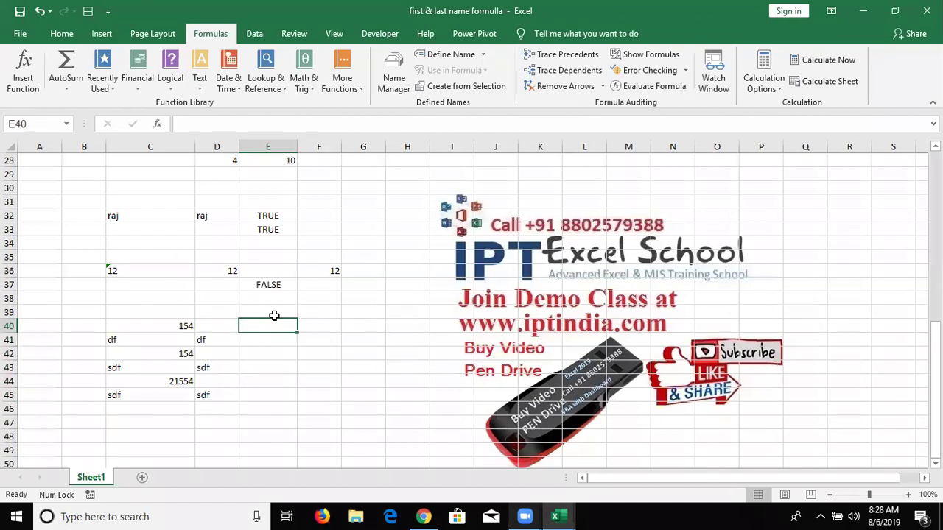
text(=n)
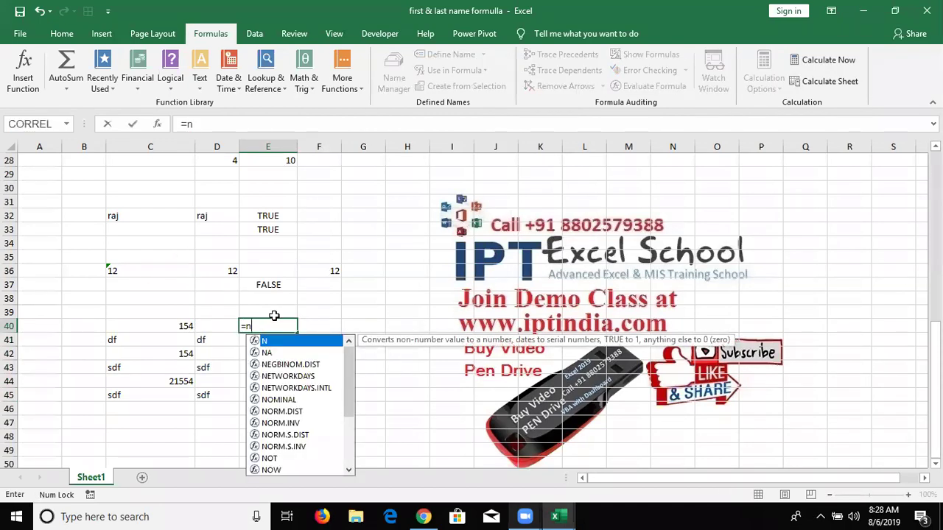
key(Tab)
key(Left)
key(Left)
key(Return)
click(284, 326)
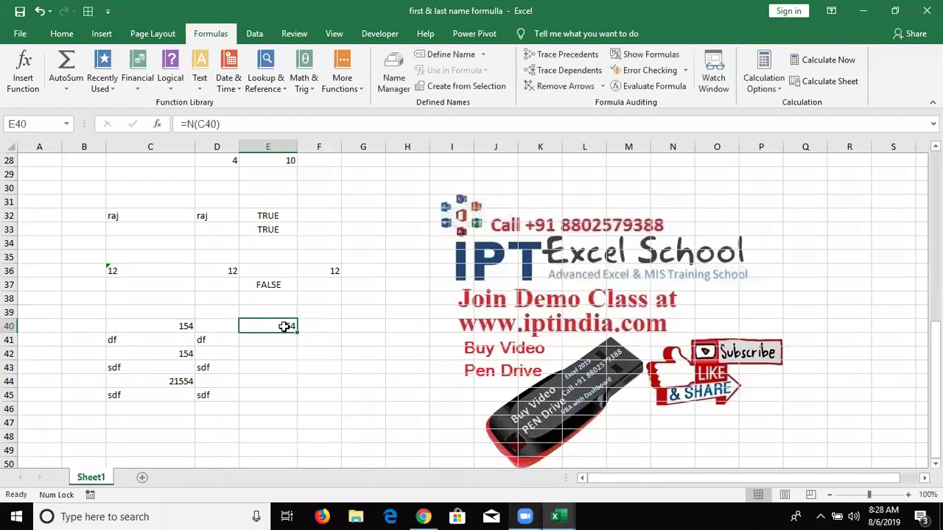
drag(297, 333, 291, 396)
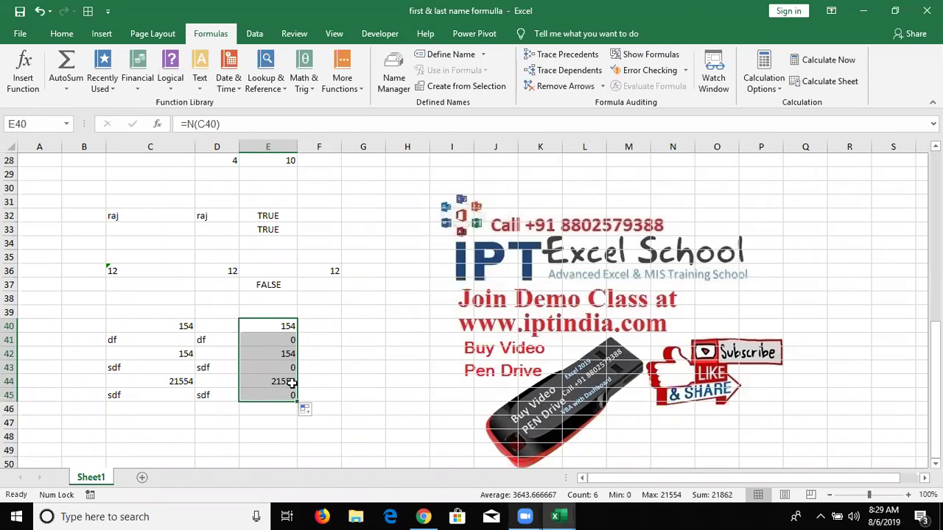
Glance at the Text functions list, then put the letter a in C50.
click(419, 312)
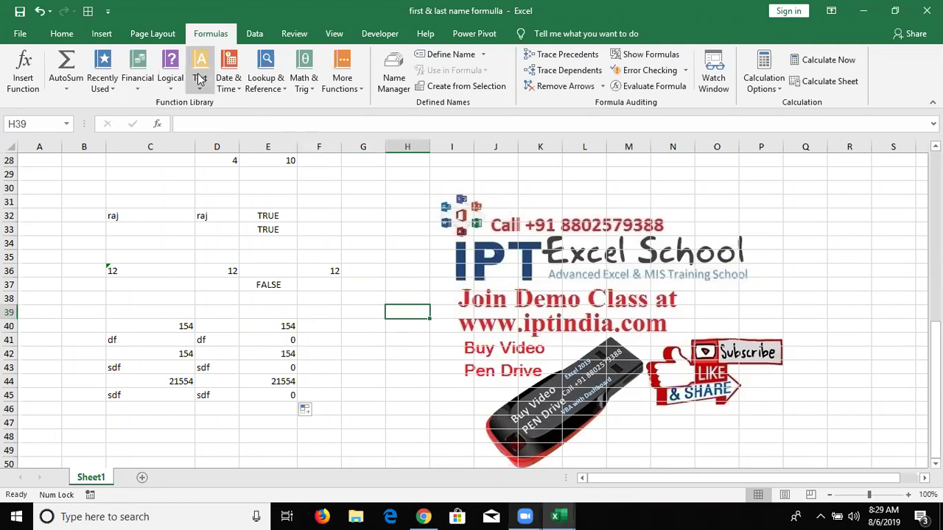
click(206, 87)
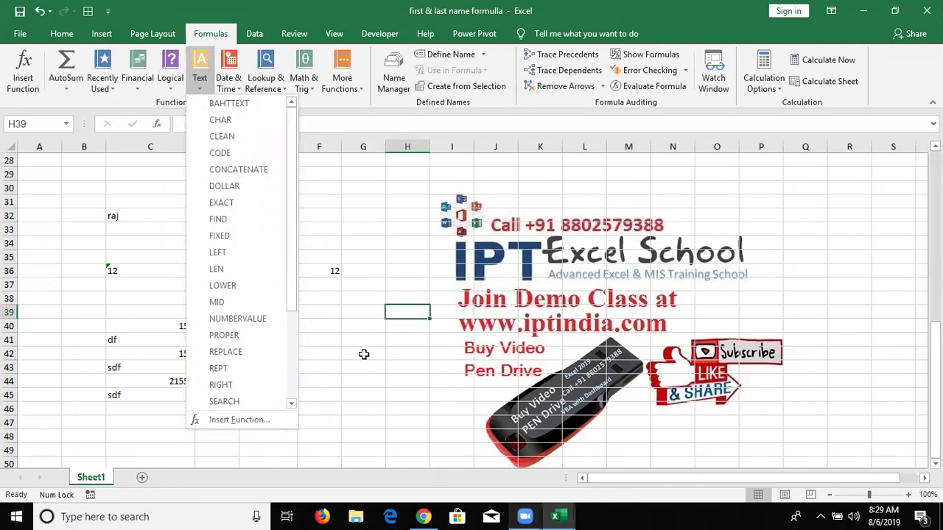
click(341, 382)
scroll(232, 400, down, 3)
click(114, 338)
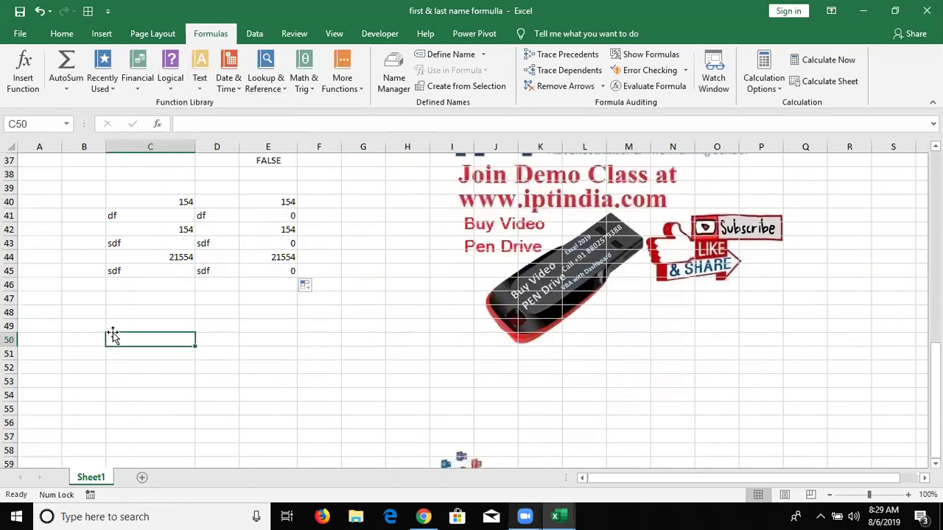
text(a)
key(Tab)
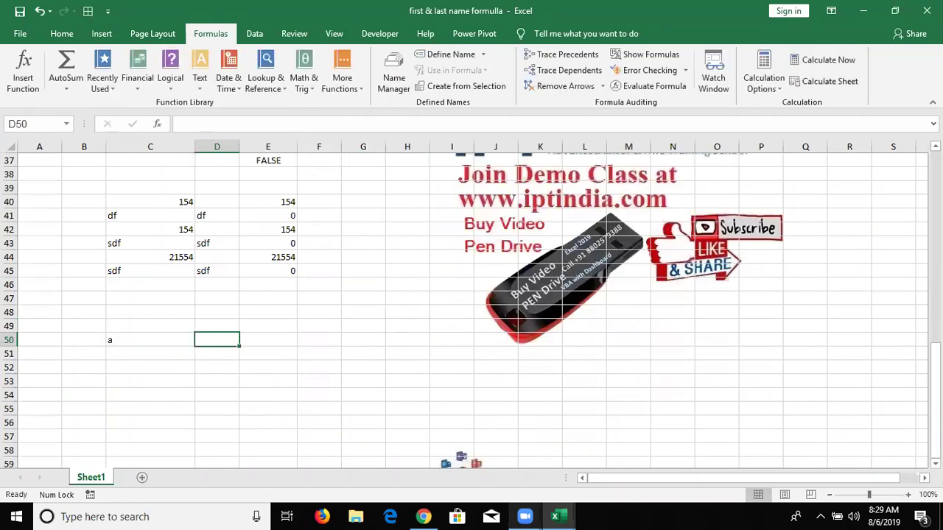
Enter =REPT(C50,5) in D50 to show aaaaa.
text(=re)
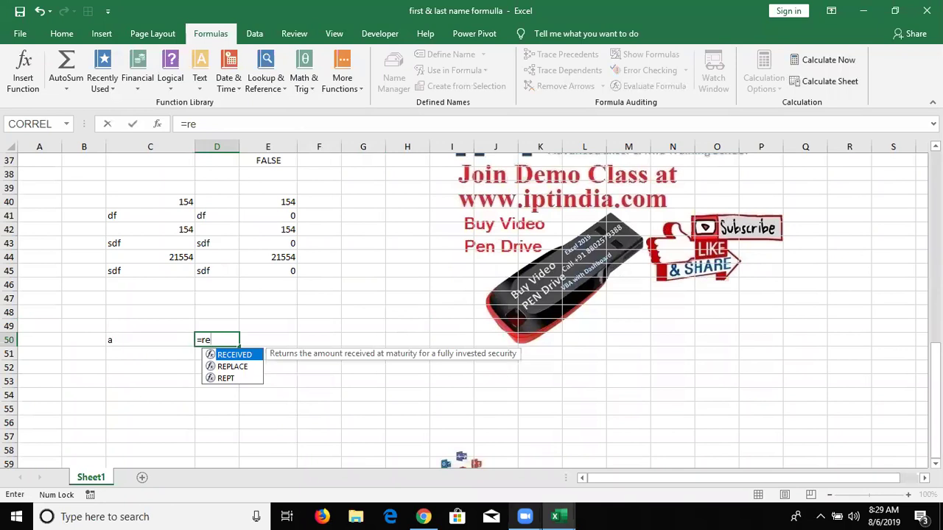
key(Down)
key(Down)
key(Tab)
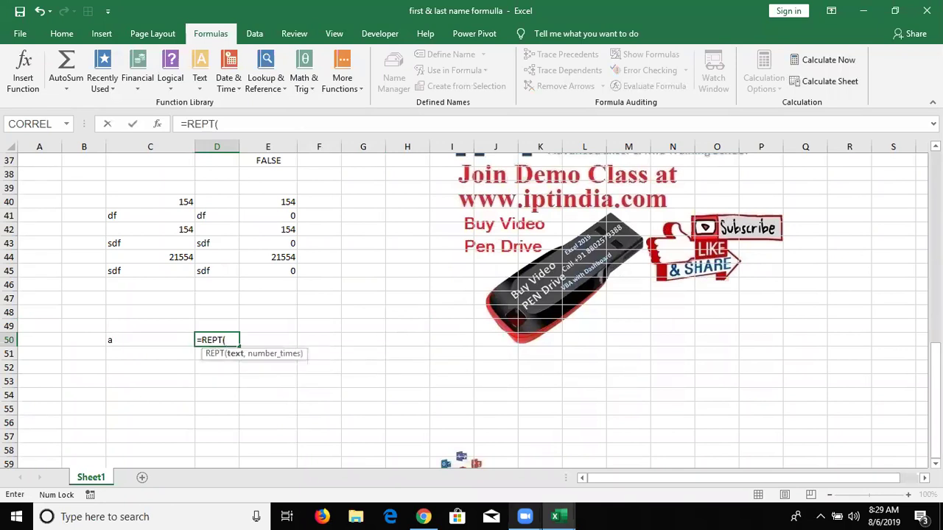
click(151, 340)
text(,)
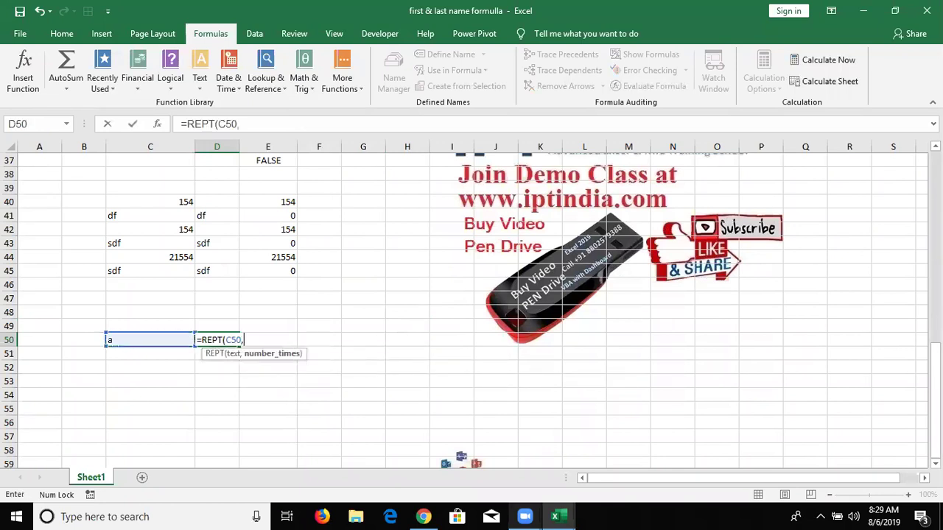
text(5)
key(Return)
click(150, 340)
click(217, 340)
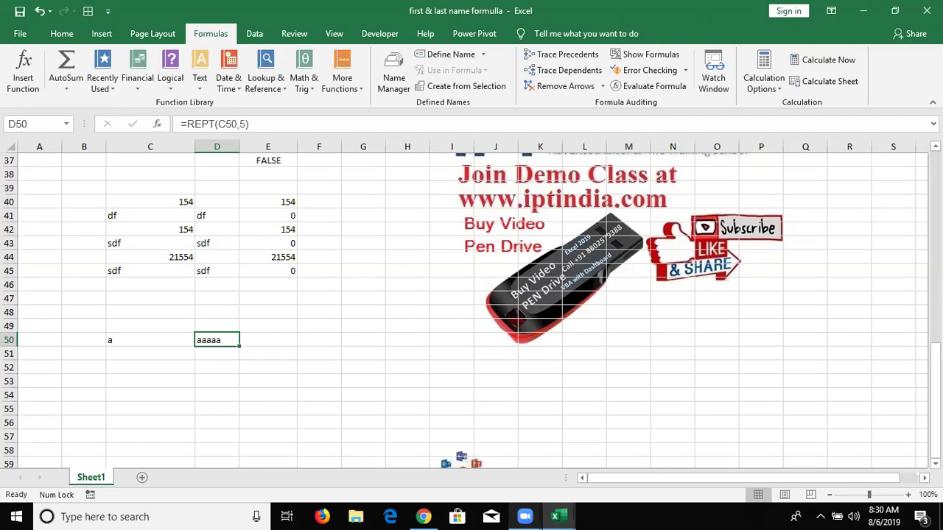
Show the Windows desktop with Windows+D, hiding the Excel workbook.
key(super+d)
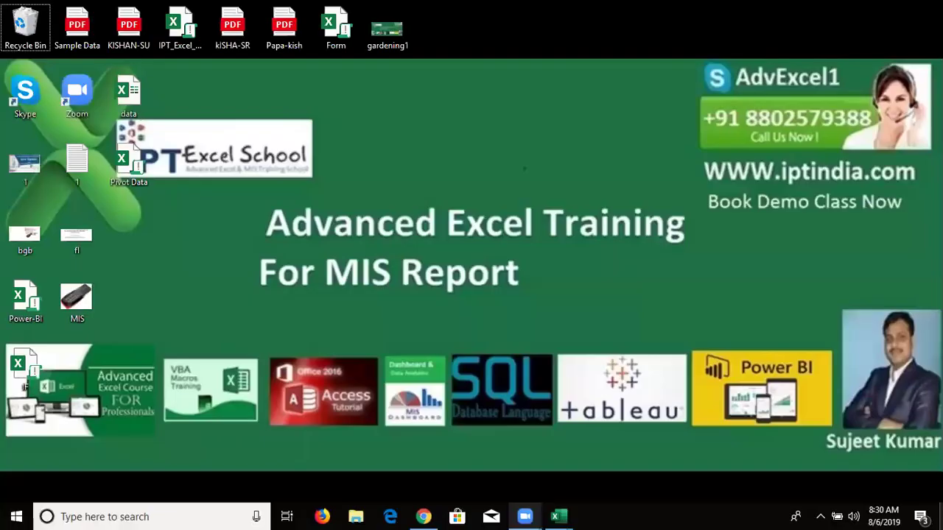